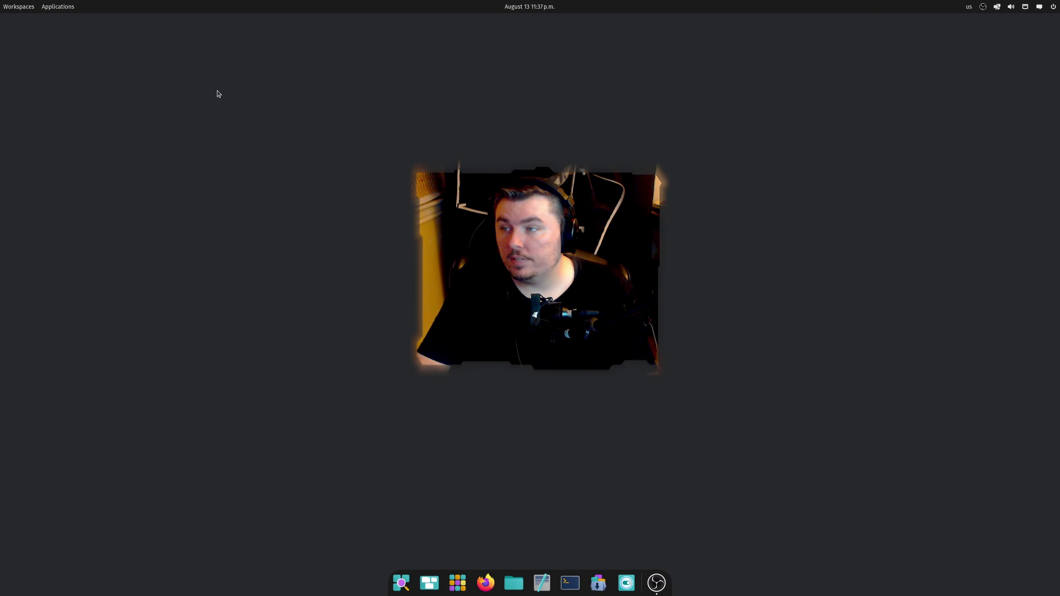
Switch on 'Automatically tile current workspace' and set new workspace behavior to Tiled
{"action": "left_click", "coordinate": [998, 7]}
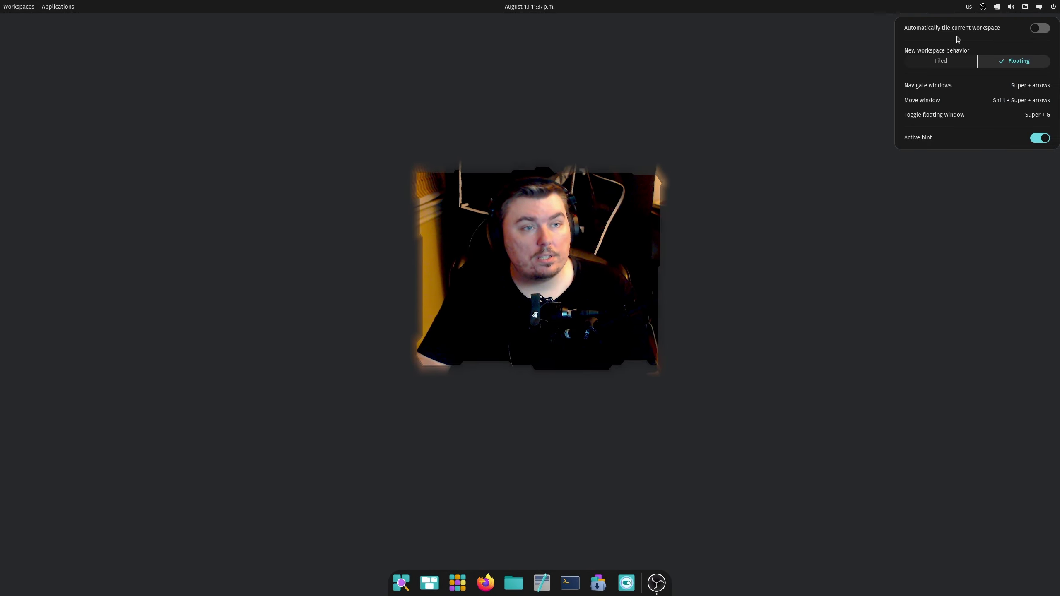
{"action": "left_click", "coordinate": [1039, 29]}
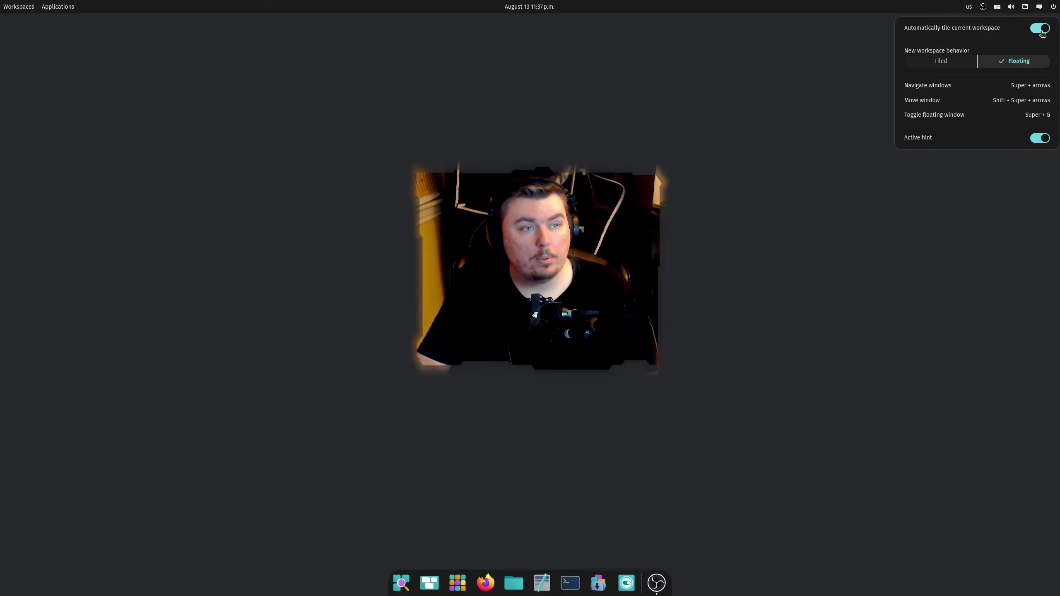
{"action": "left_click", "coordinate": [943, 66]}
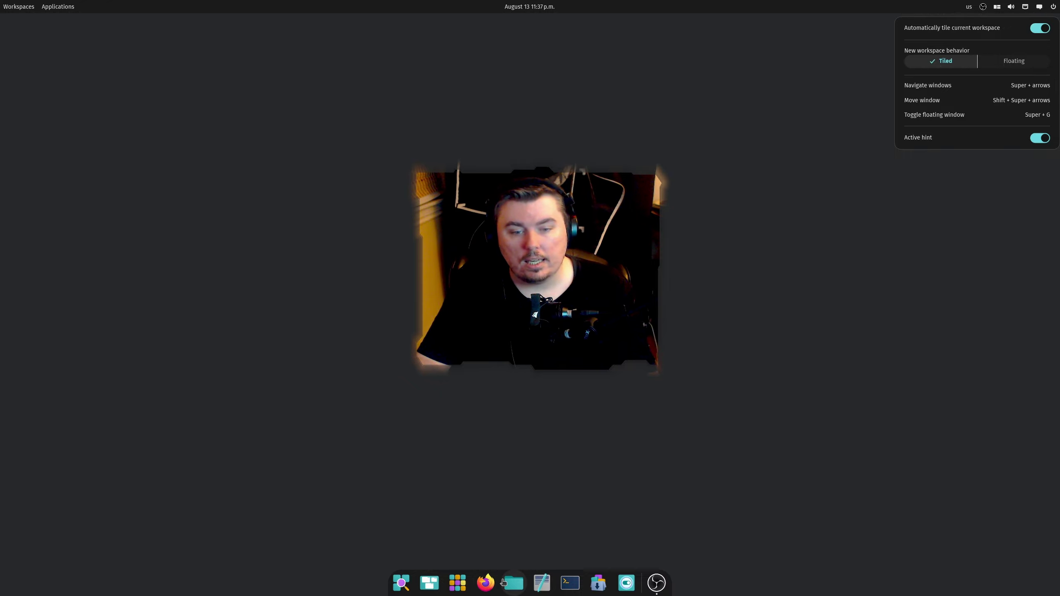
Open Files on Home, try floating and tiled behaviour, and snap the window into a tile
{"action": "left_click", "coordinate": [504, 582]}
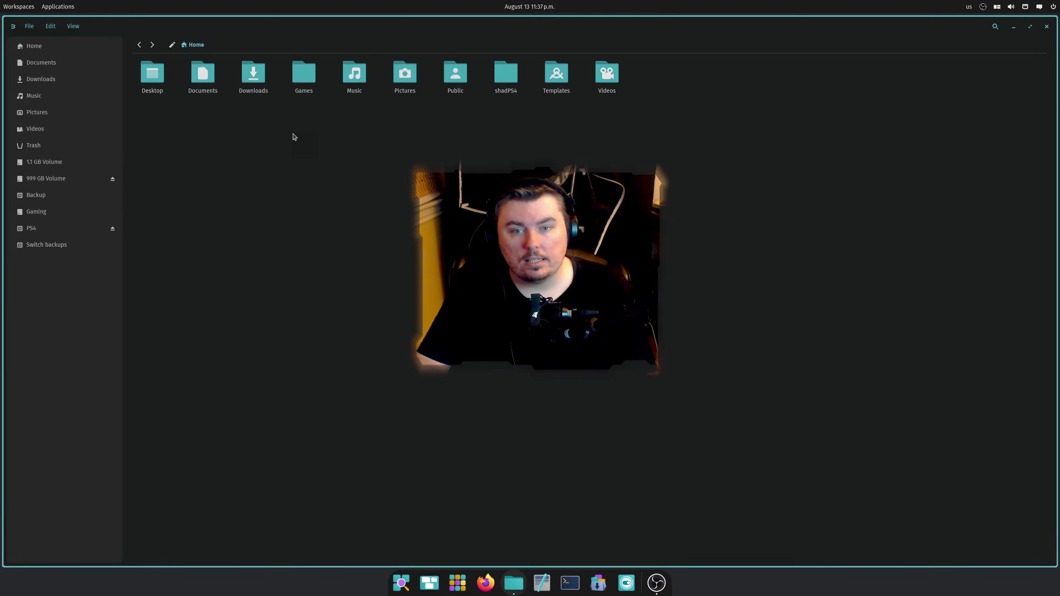
{"action": "left_click", "coordinate": [1001, 9]}
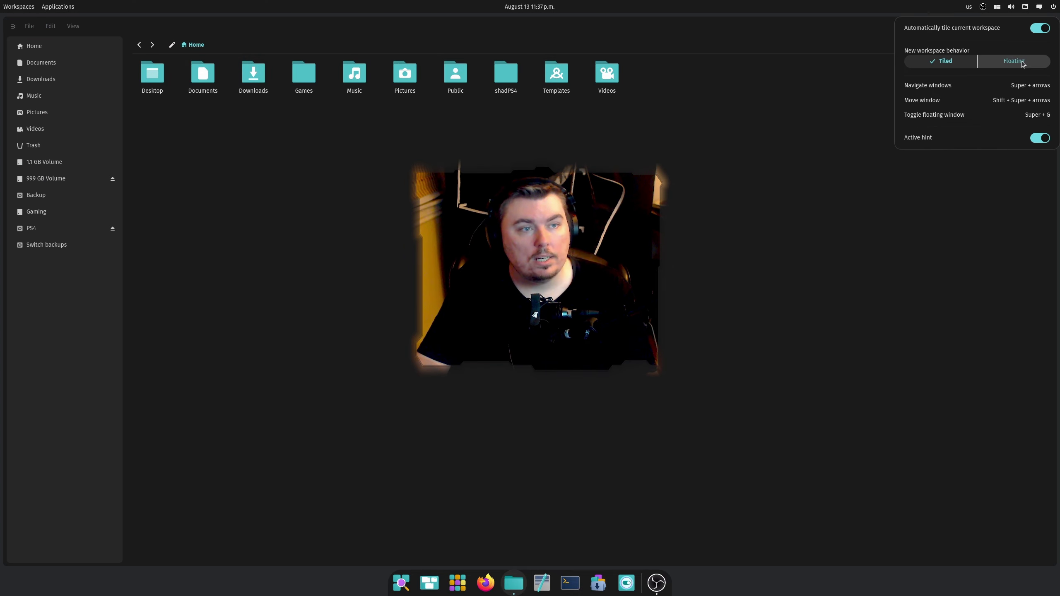
{"action": "left_click", "coordinate": [1022, 63]}
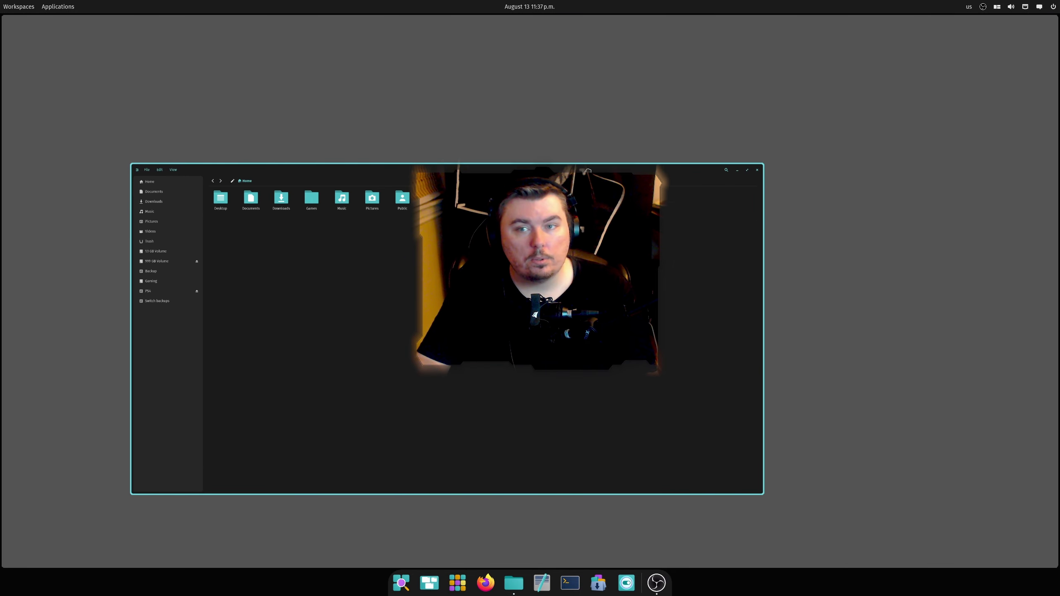
{"action": "double_click", "coordinate": [588, 170]}
{"action": "left_click", "coordinate": [998, 7]}
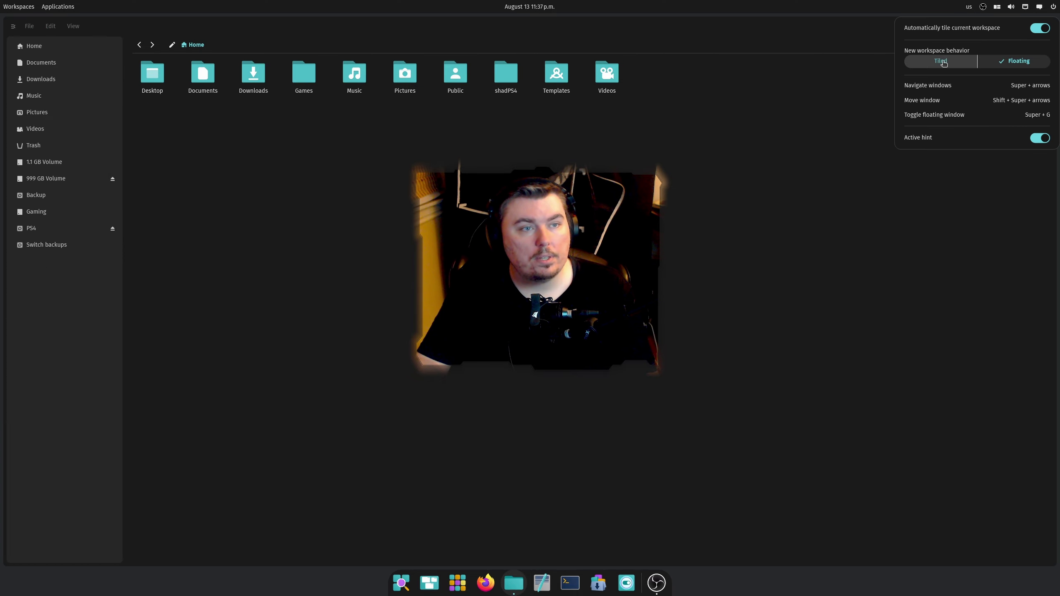
{"action": "left_click", "coordinate": [944, 63]}
{"action": "left_click_drag", "start_coordinate": [647, 31], "coordinate": [391, 36]}
Open a second Files window, set new workspaces to Floating, and drag it across the first
{"action": "right_click", "coordinate": [513, 587]}
{"action": "left_click", "coordinate": [500, 514]}
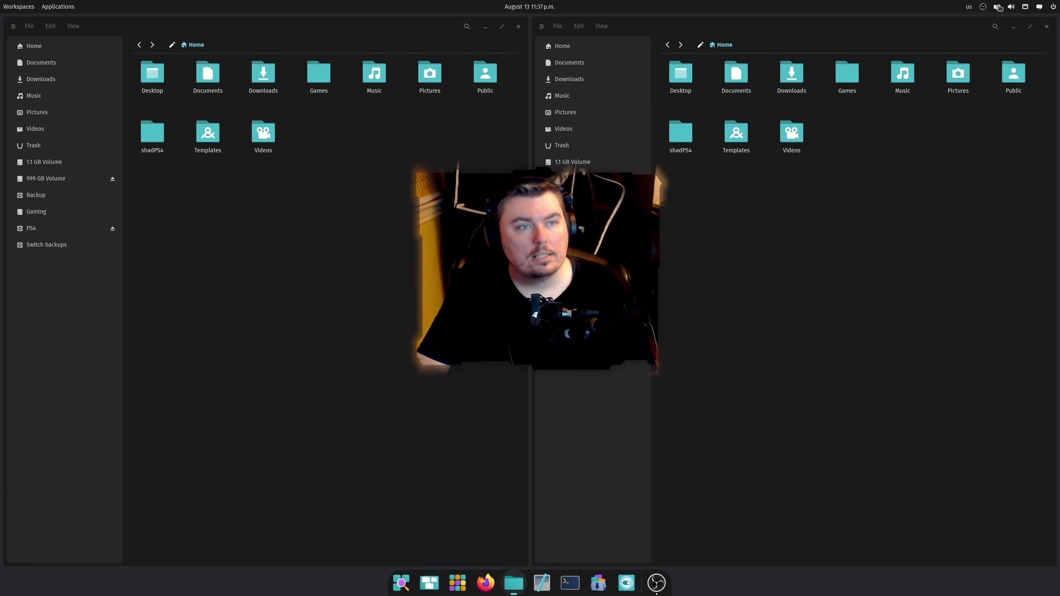
{"action": "left_click", "coordinate": [998, 6]}
{"action": "left_click", "coordinate": [979, 64]}
{"action": "left_click", "coordinate": [819, 162]}
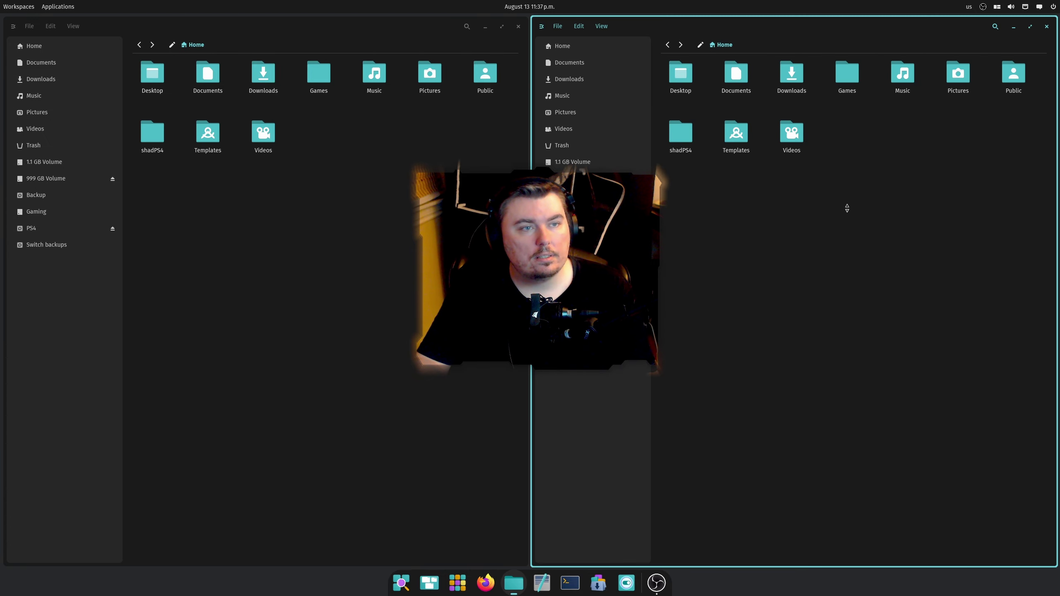
{"action": "left_click_drag", "start_coordinate": [819, 163], "coordinate": [376, 217]}
Turn off the active window hint and close both Files windows
{"action": "left_click", "coordinate": [997, 7]}
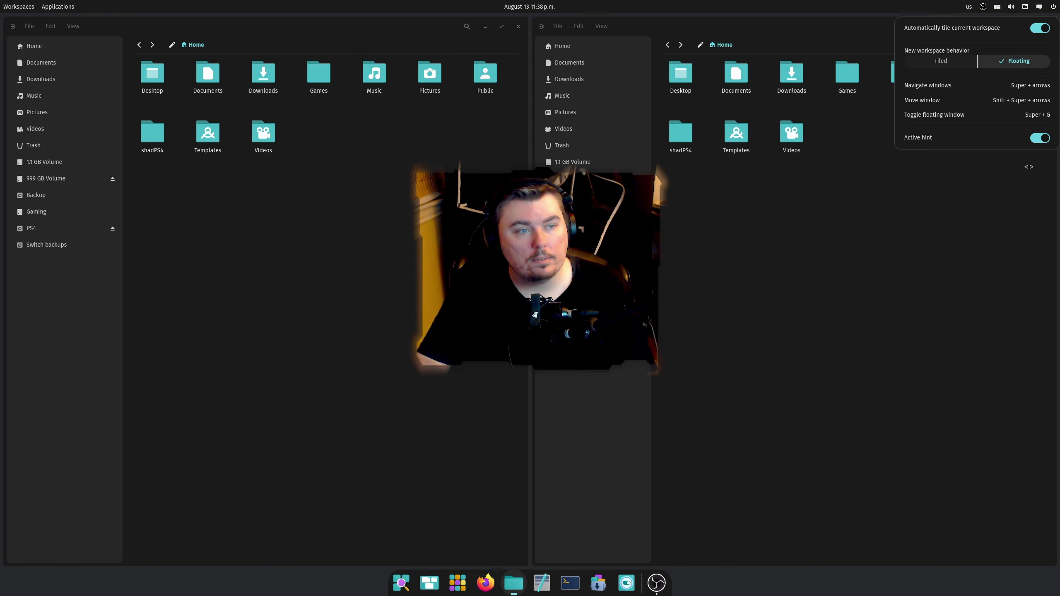
{"action": "left_click", "coordinate": [1039, 138]}
{"action": "left_click", "coordinate": [741, 296]}
{"action": "left_click", "coordinate": [411, 303]}
{"action": "left_click", "coordinate": [1046, 27]}
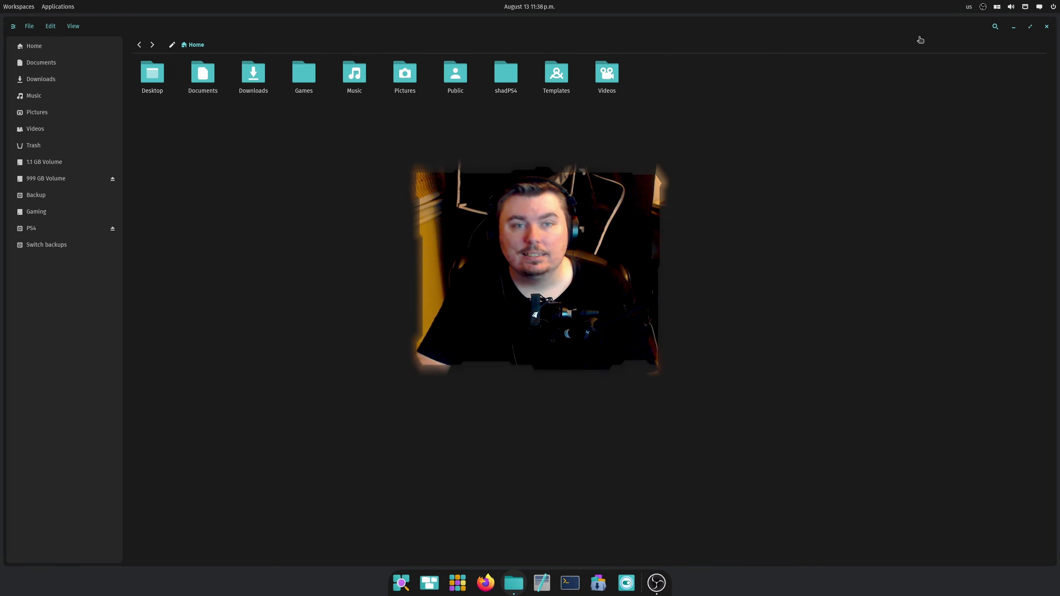
{"action": "left_click", "coordinate": [1047, 28]}
Toggle automatic tiling off and back on, set new workspaces to Tiled, and launch the Store
{"action": "left_click", "coordinate": [997, 6]}
{"action": "left_click", "coordinate": [1040, 30]}
{"action": "key", "text": "Escape"}
{"action": "left_click", "coordinate": [997, 7]}
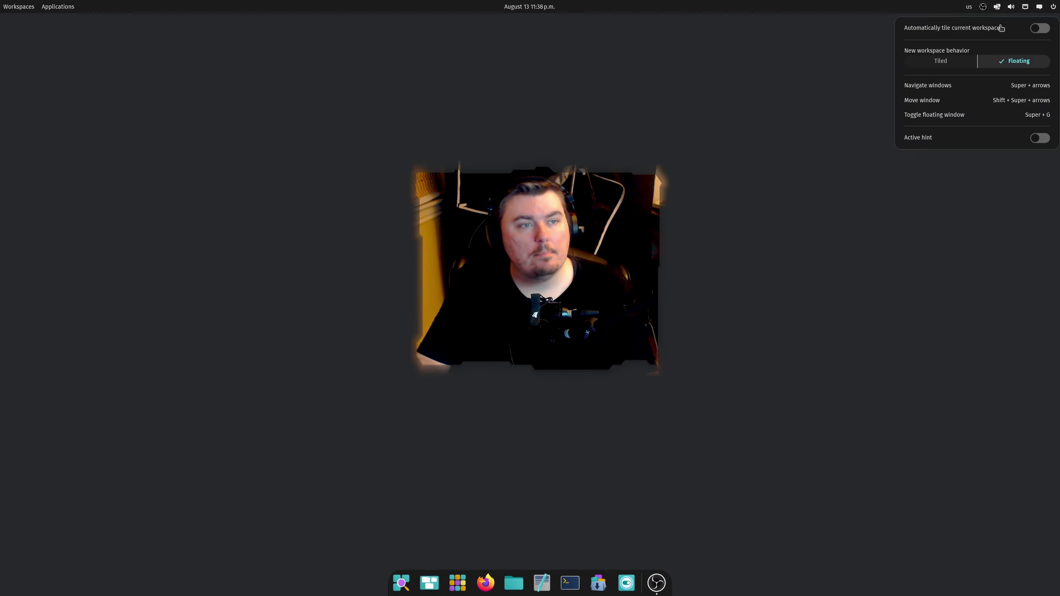
{"action": "left_click", "coordinate": [1048, 29]}
{"action": "left_click", "coordinate": [943, 62]}
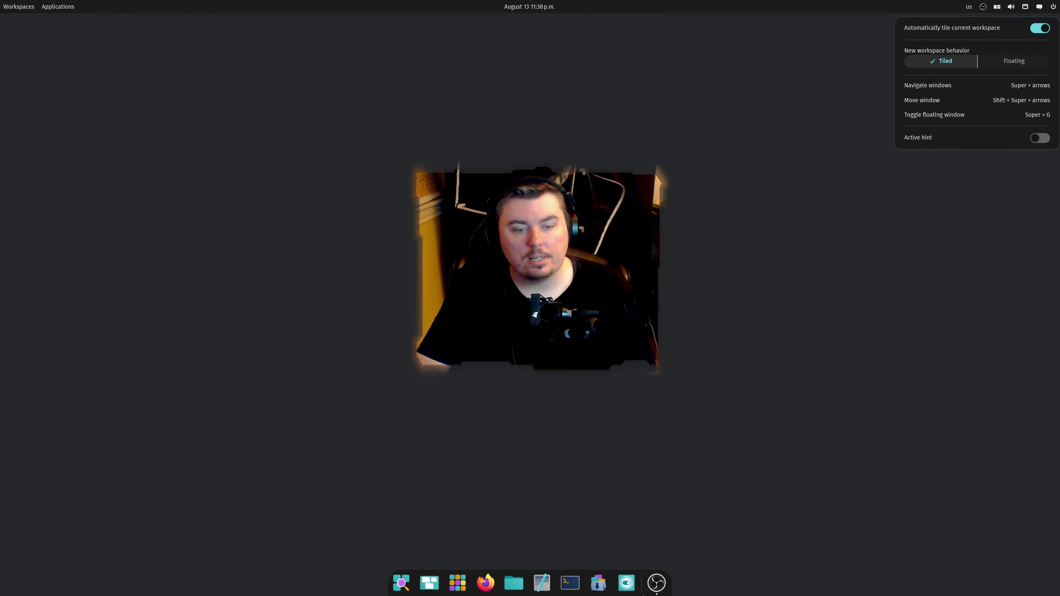
{"action": "left_click", "coordinate": [598, 583]}
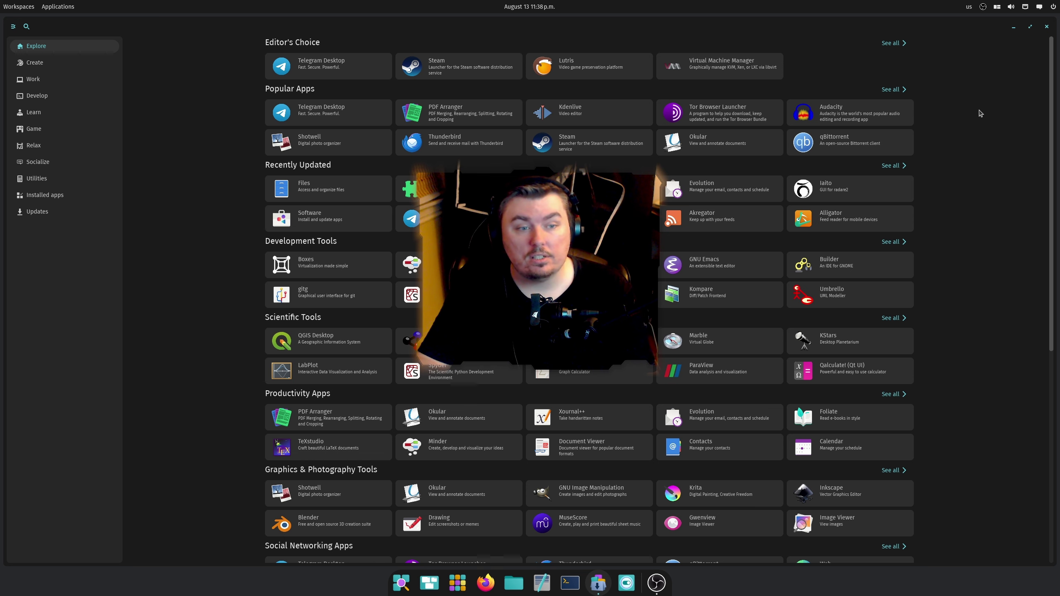
Scroll Explore and browse the Create, Work, Learn, Game, Relax, Socialize and Utilities categories
{"action": "scroll", "coordinate": [980, 113], "scroll_direction": "down", "scroll_amount": 5}
{"action": "left_click", "coordinate": [50, 68]}
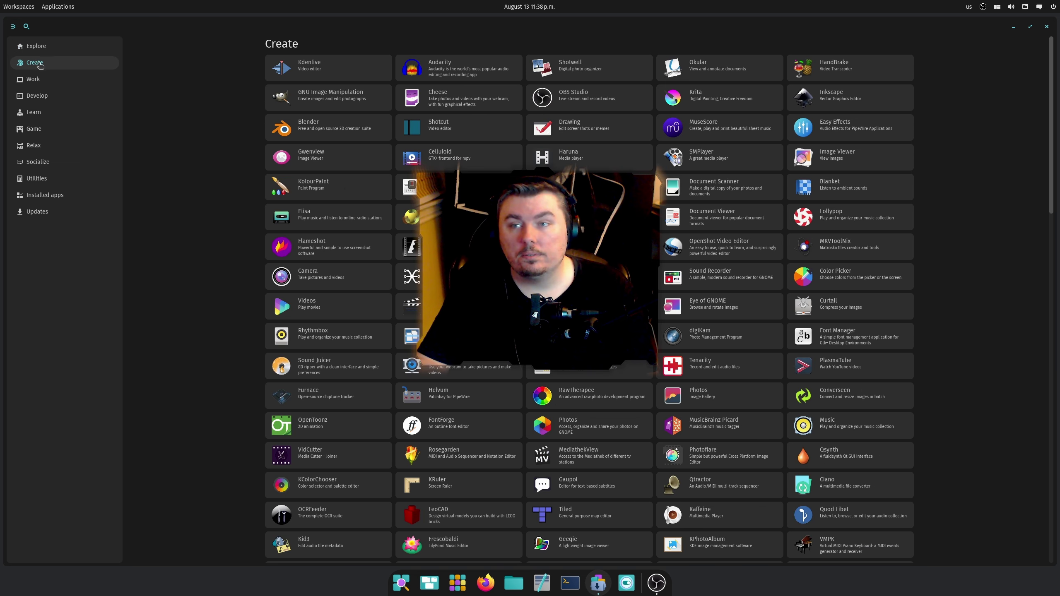
{"action": "left_click", "coordinate": [63, 79]}
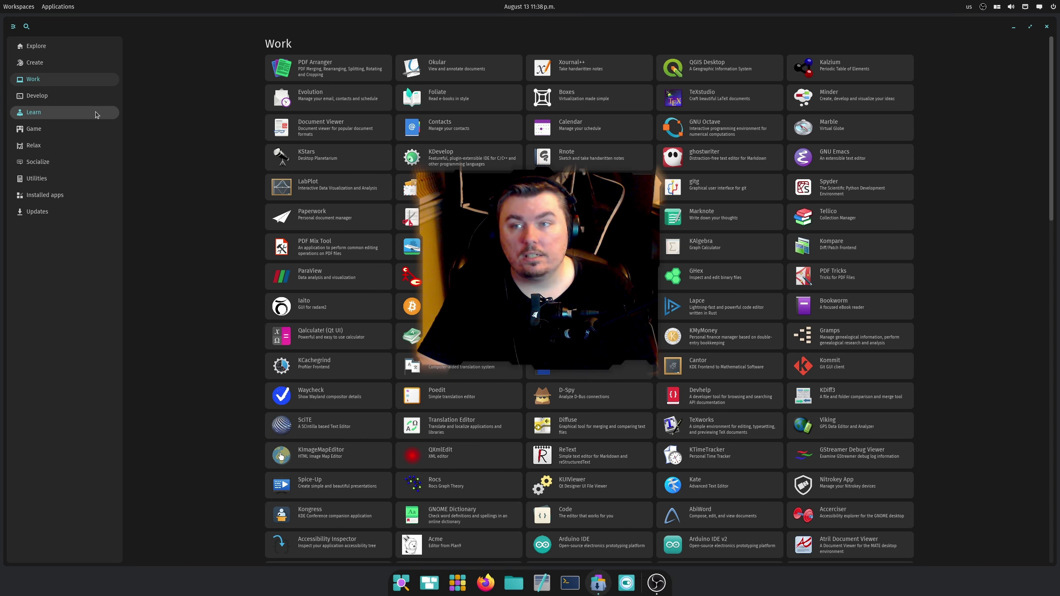
{"action": "left_click", "coordinate": [71, 111]}
{"action": "left_click", "coordinate": [71, 129]}
{"action": "left_click", "coordinate": [71, 145]}
{"action": "left_click", "coordinate": [77, 162]}
{"action": "left_click", "coordinate": [77, 179]}
Check the Installed list and the Updates page, then close the Store
{"action": "left_click", "coordinate": [77, 195]}
{"action": "left_click", "coordinate": [69, 212]}
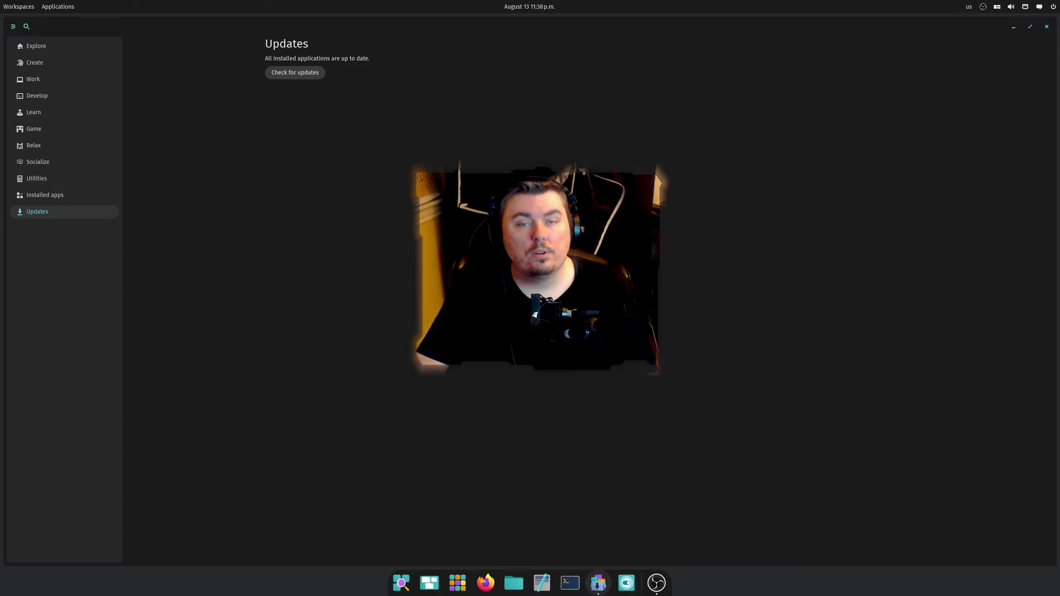
{"action": "left_click", "coordinate": [1047, 27]}
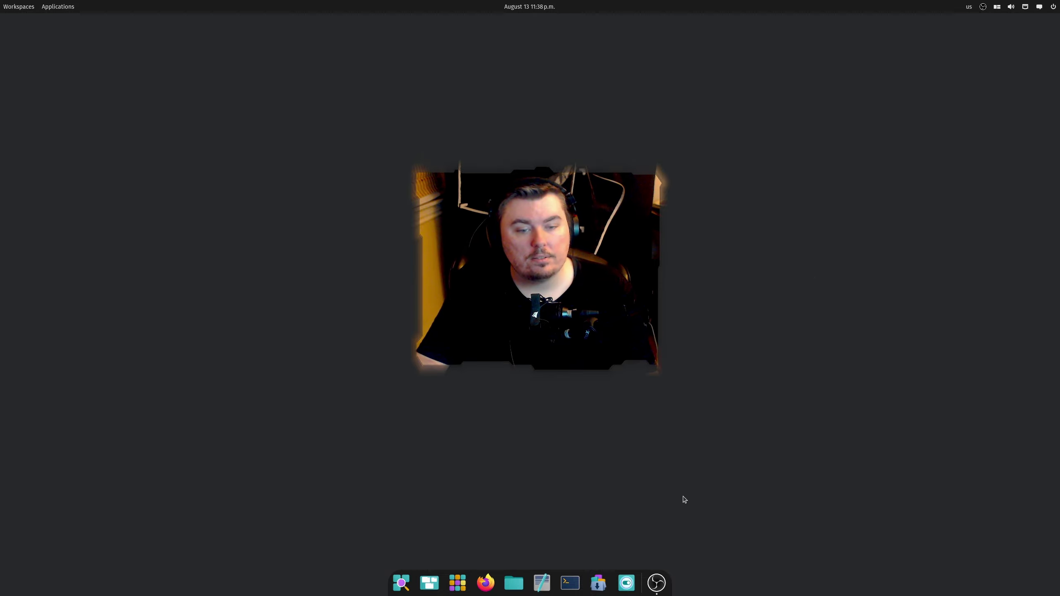
Open Terminal and view its Light and Dark colour schemes under View > Color schemes
{"action": "left_click", "coordinate": [571, 583]}
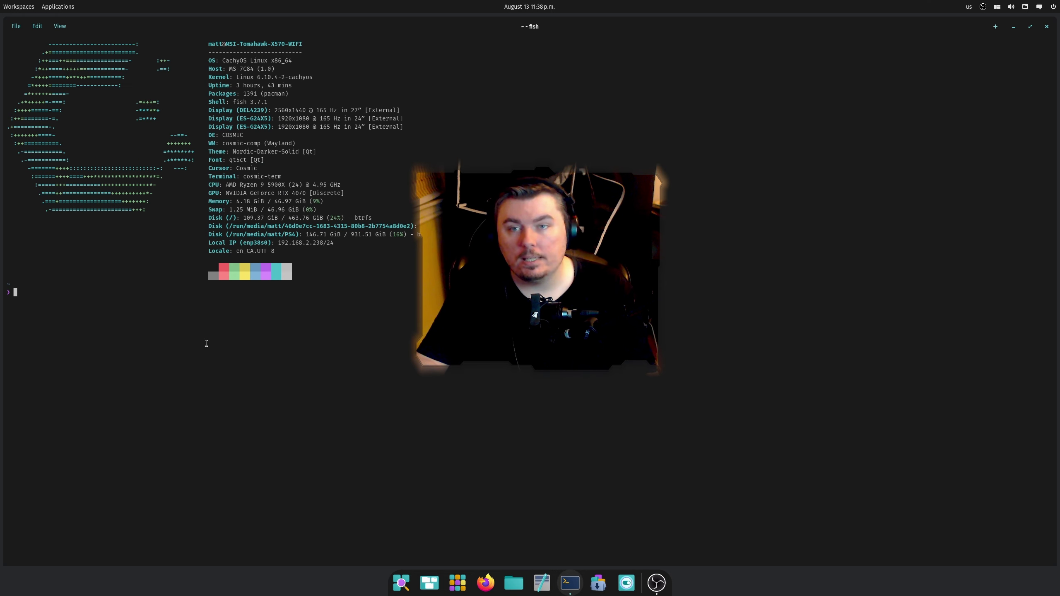
{"action": "left_click", "coordinate": [60, 26]}
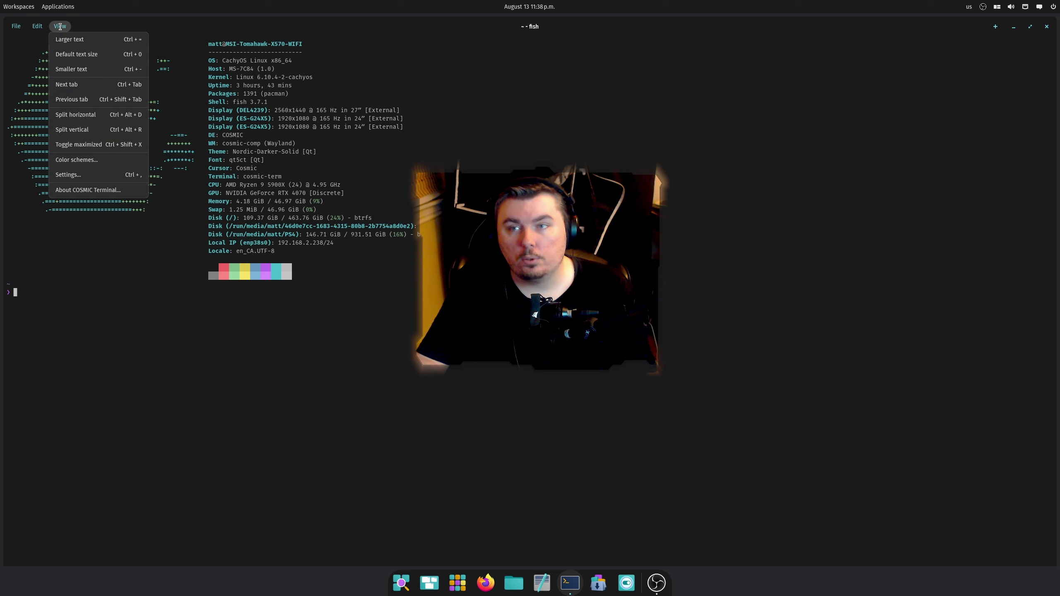
{"action": "left_click", "coordinate": [93, 166]}
{"action": "left_click", "coordinate": [960, 80]}
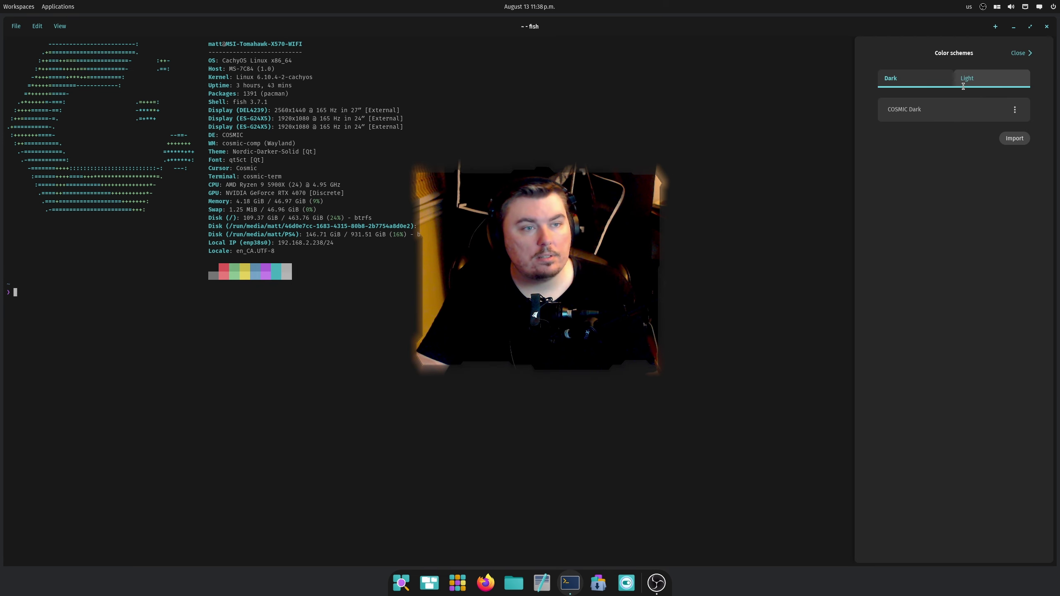
{"action": "left_click", "coordinate": [924, 79]}
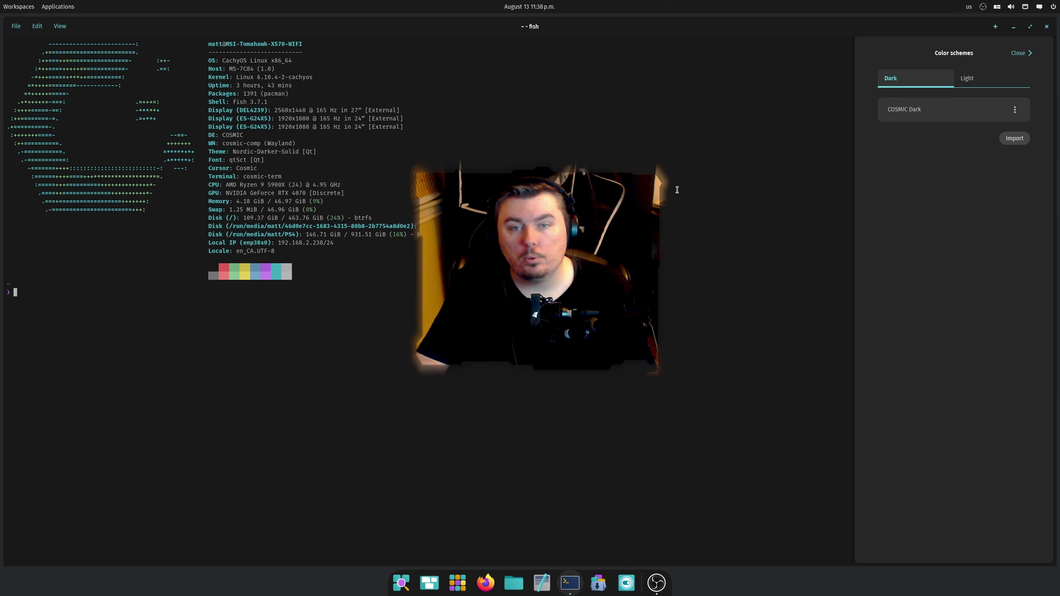
{"action": "left_click", "coordinate": [1015, 56]}
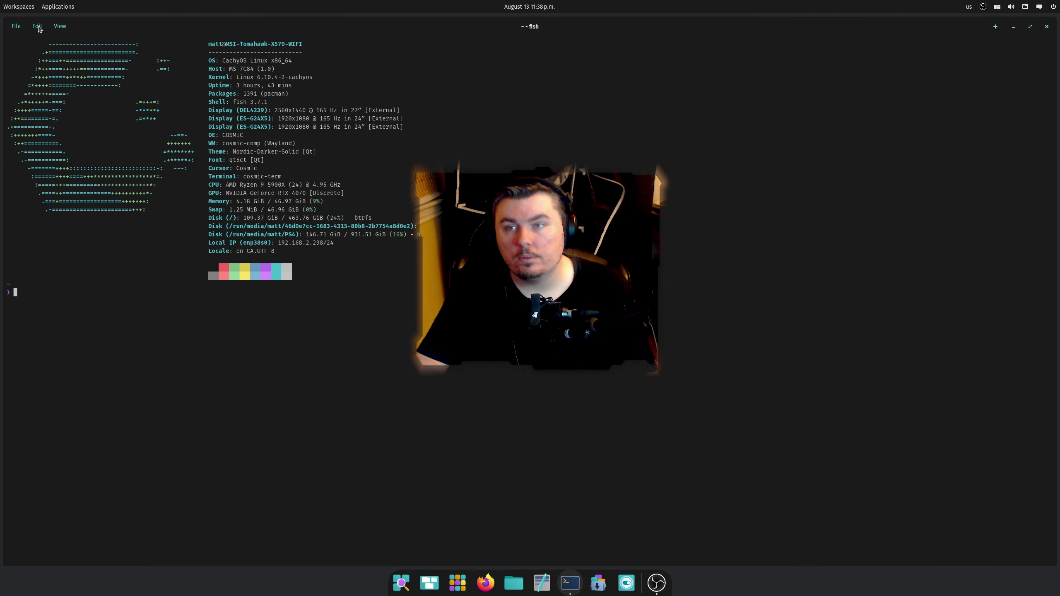
Look through the terminal's Edit and File menu actions, dismissing each with Escape
{"action": "left_click", "coordinate": [38, 26]}
{"action": "left_click", "coordinate": [17, 27]}
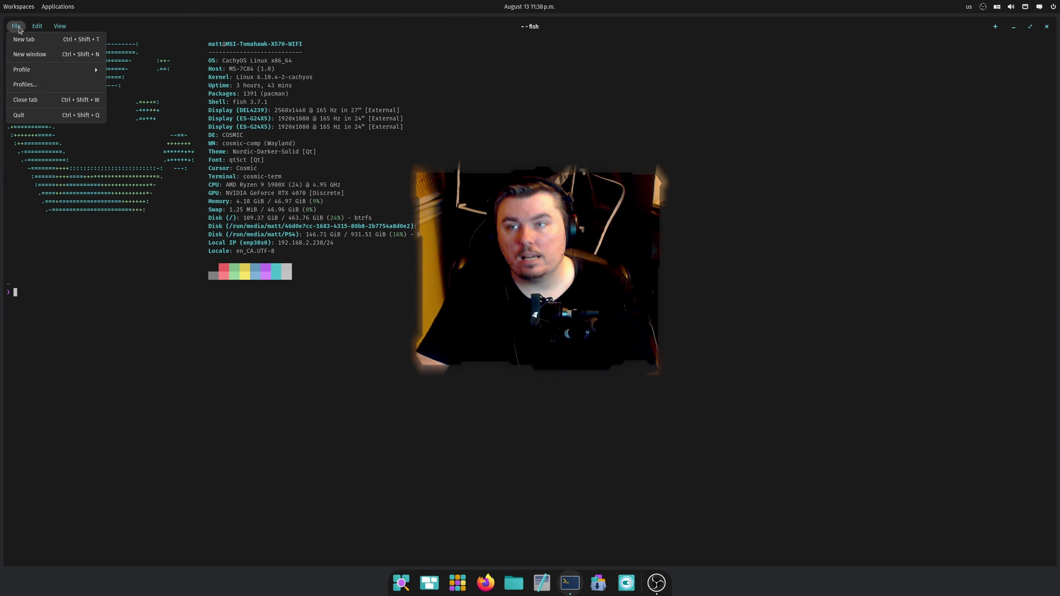
{"action": "key", "text": "Escape"}
{"action": "left_click", "coordinate": [18, 29]}
{"action": "key", "text": "Escape"}
{"action": "left_click", "coordinate": [16, 26]}
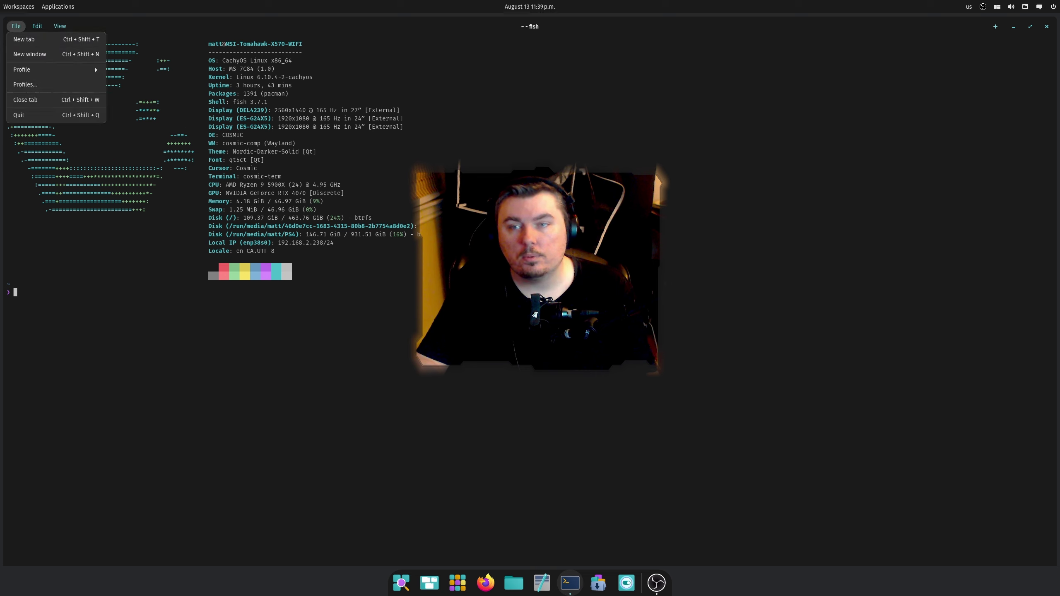
{"action": "key", "text": "Escape"}
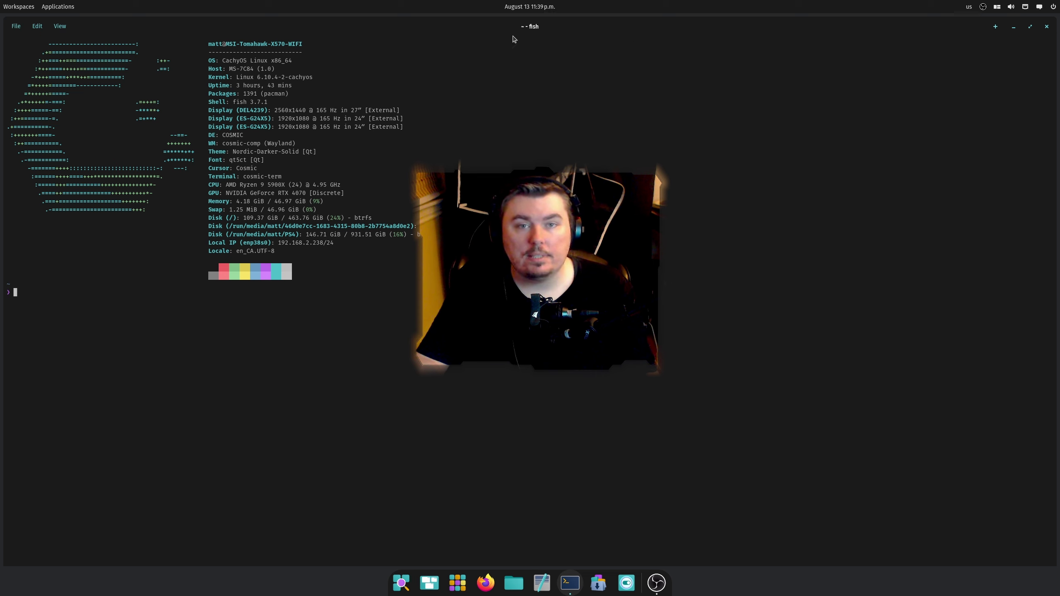
Close the terminal, start Text Editor with a new document, and open View > Settings…
{"action": "left_click", "coordinate": [1049, 26]}
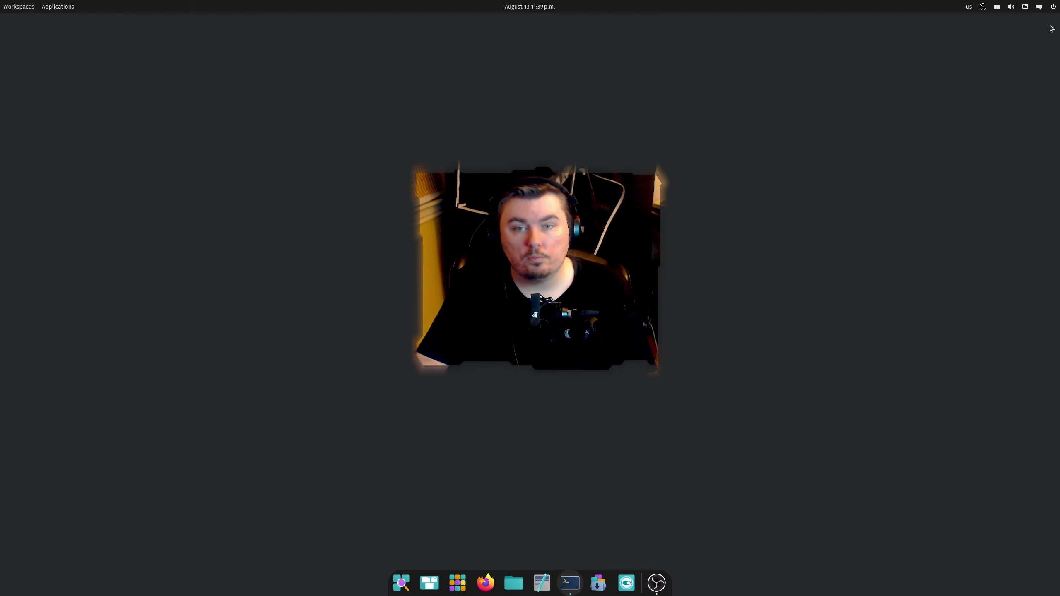
{"action": "left_click", "coordinate": [548, 584]}
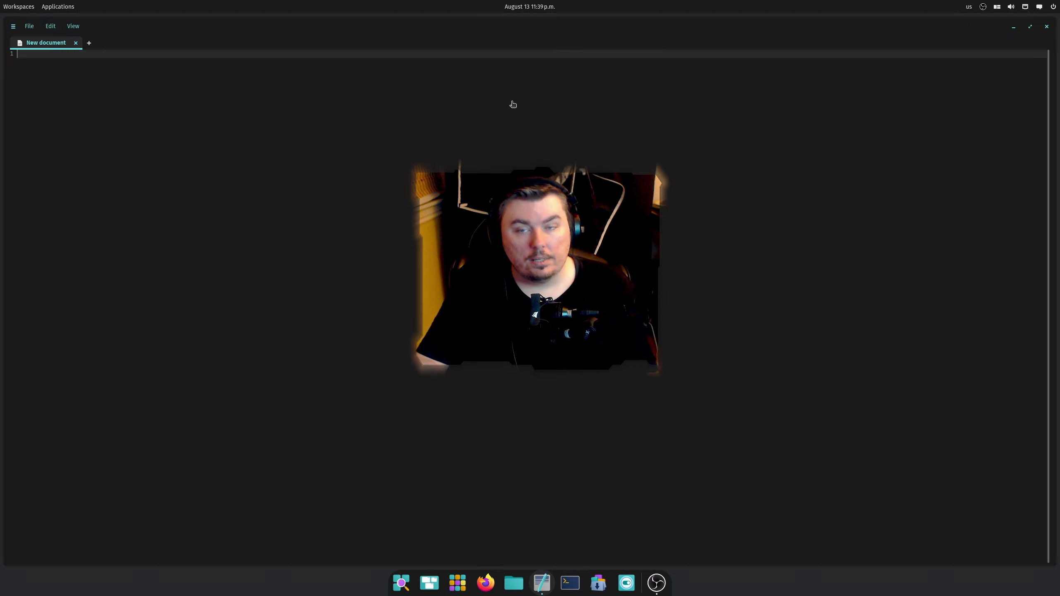
{"action": "left_click", "coordinate": [79, 30]}
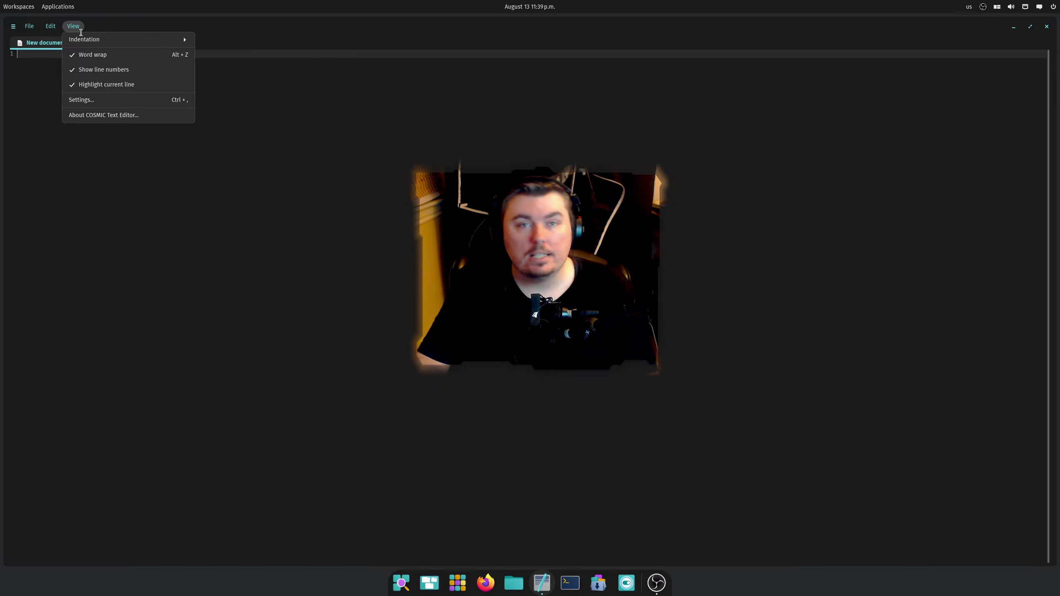
{"action": "left_click", "coordinate": [96, 101]}
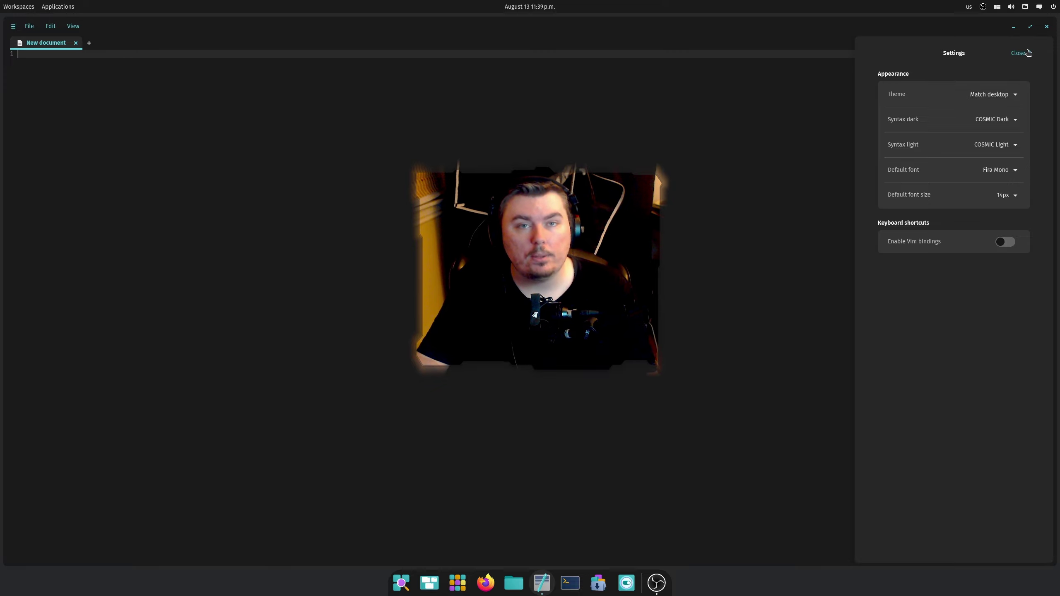
Set the editor theme to Dark and try the 1337, COSMIC Dark and DarkNeon syntax themes
{"action": "left_click", "coordinate": [993, 96]}
{"action": "left_click", "coordinate": [1008, 123]}
{"action": "left_click", "coordinate": [1009, 121]}
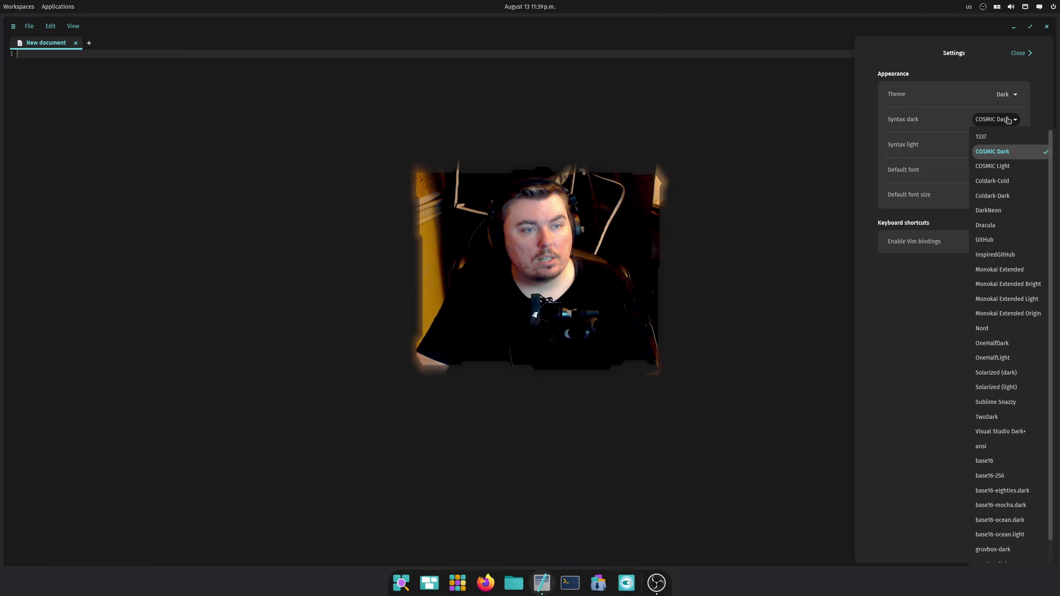
{"action": "left_click", "coordinate": [998, 137]}
{"action": "left_click", "coordinate": [1003, 120]}
{"action": "left_click", "coordinate": [1001, 152]}
{"action": "left_click", "coordinate": [1006, 121]}
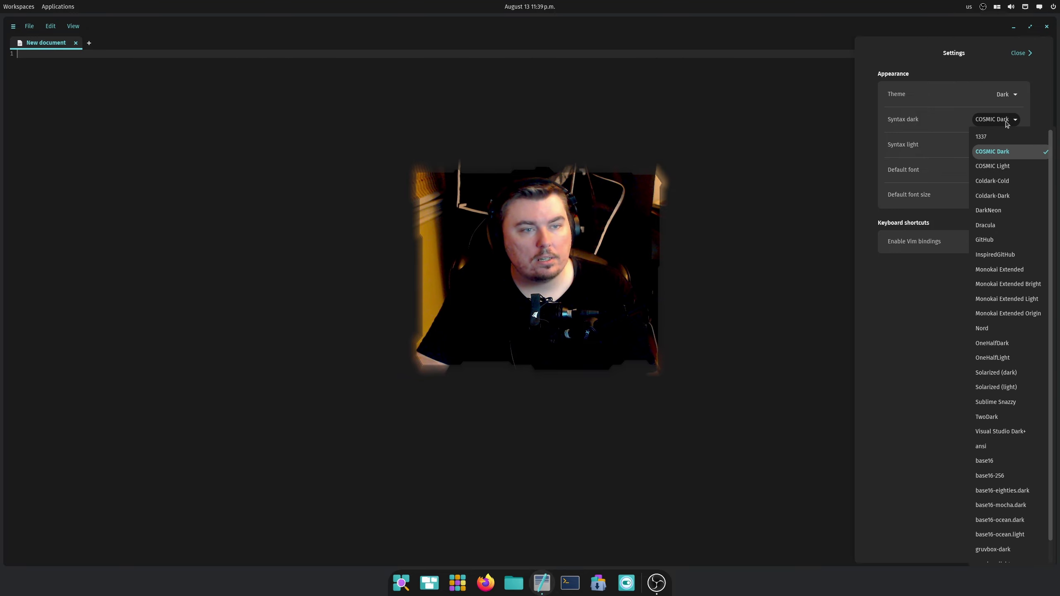
{"action": "left_click", "coordinate": [1021, 209]}
Try Dracula, then settle on Nord as the dark syntax theme
{"action": "left_click", "coordinate": [1007, 144]}
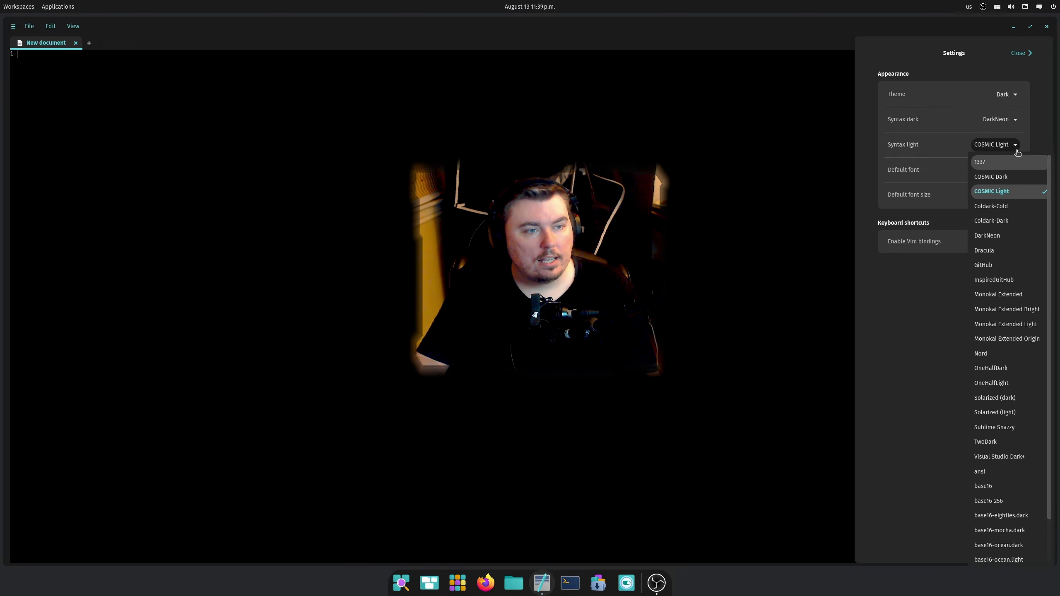
{"action": "left_click", "coordinate": [1014, 144]}
{"action": "left_click", "coordinate": [1009, 121]}
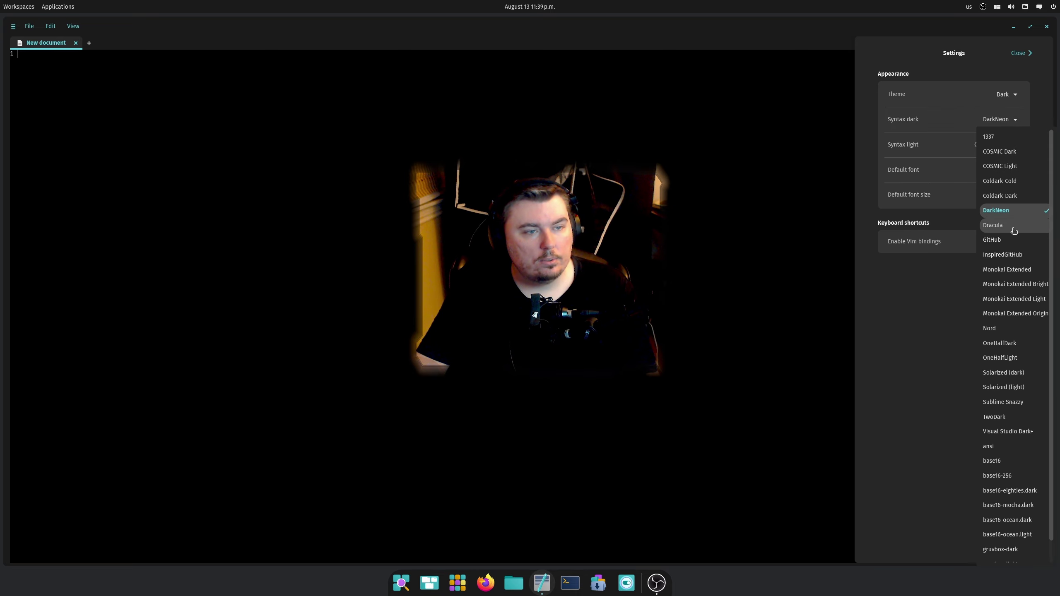
{"action": "left_click", "coordinate": [1014, 226]}
{"action": "left_click", "coordinate": [1005, 121]}
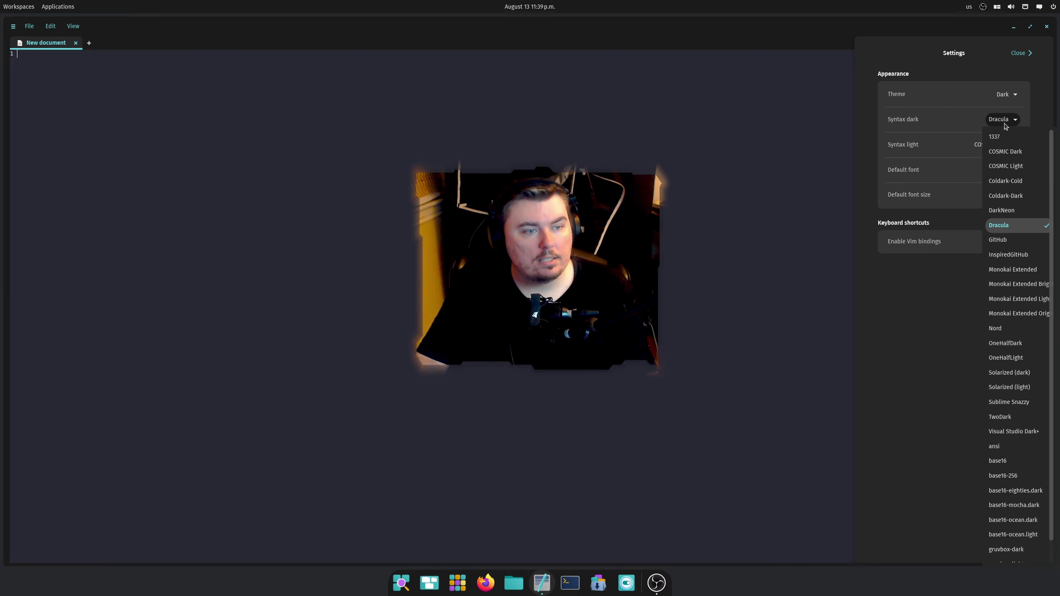
{"action": "left_click", "coordinate": [1011, 329]}
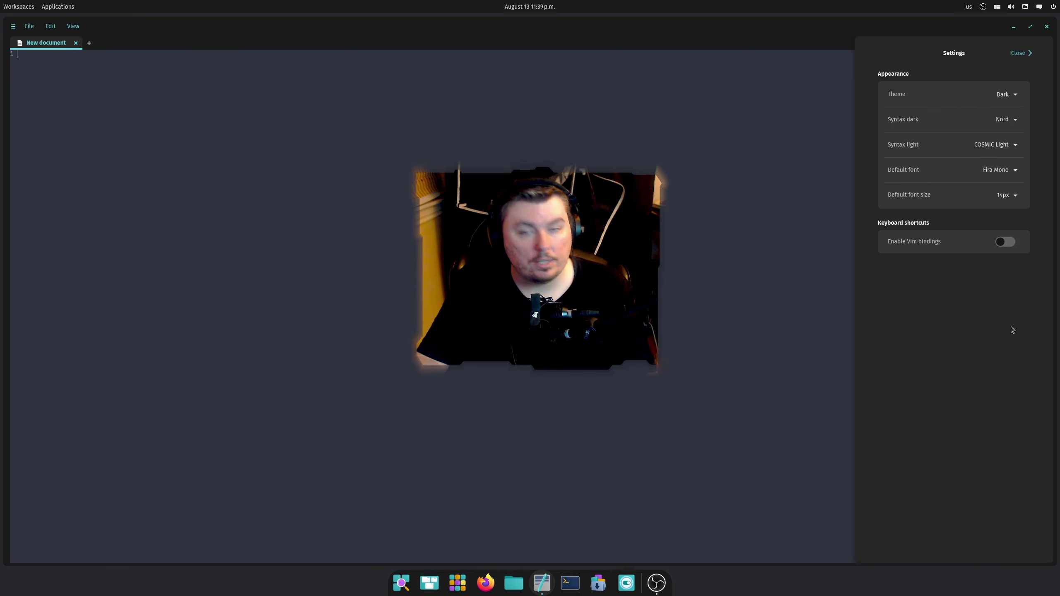
Set Syntax light to COSMIC Dark, close Settings, type 'hhh', and quit the editor
{"action": "left_click", "coordinate": [1003, 151]}
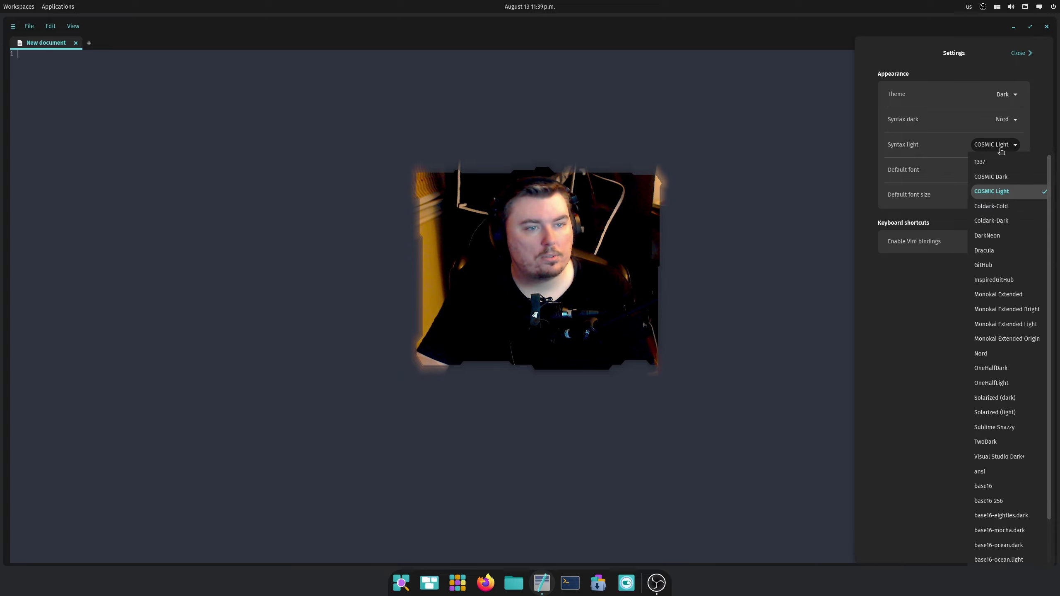
{"action": "left_click", "coordinate": [1001, 177]}
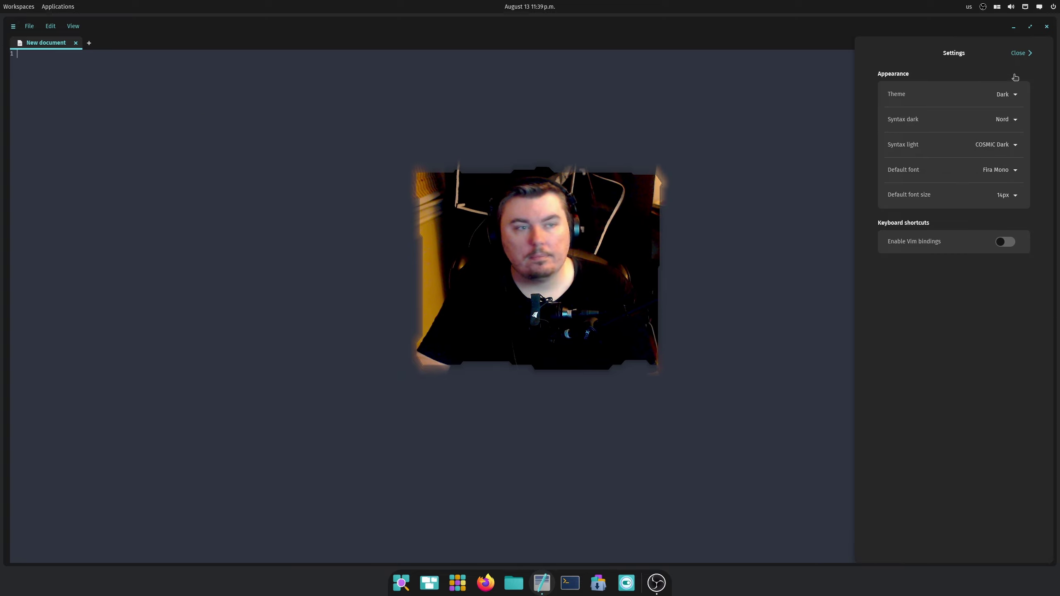
{"action": "left_click", "coordinate": [1017, 53]}
{"action": "type", "text": "hhhhh"}
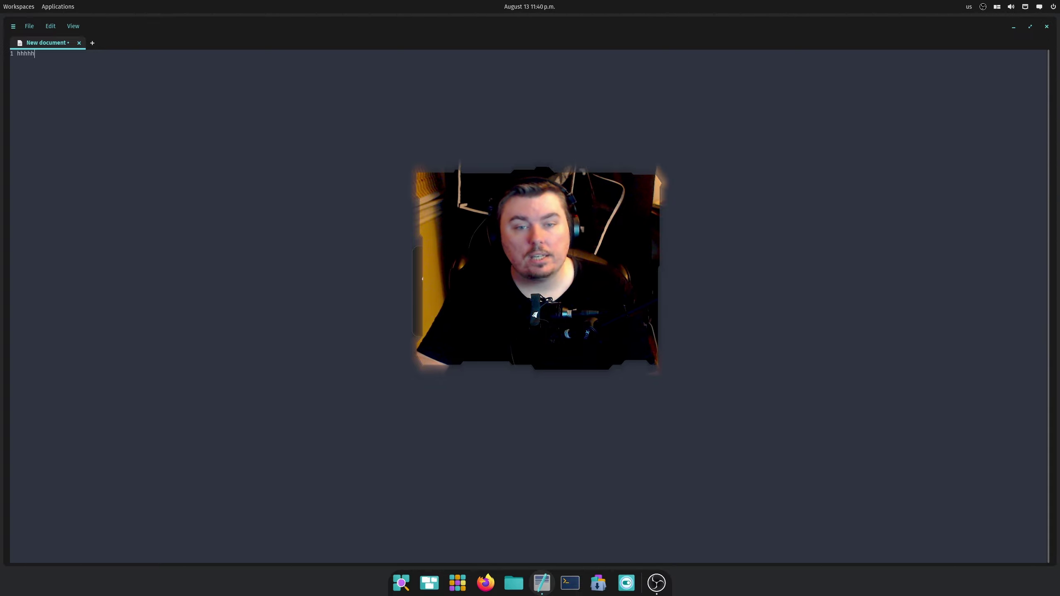
{"action": "key", "text": "ctrl+q"}
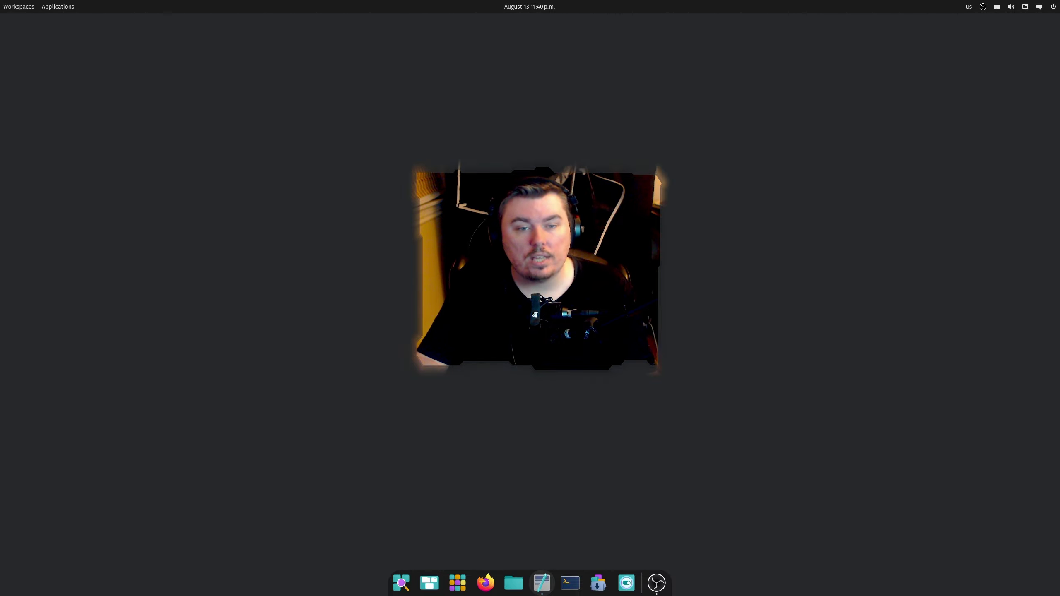
Open Files on Home, enable Show hidden files in View > Settings…, then close the window
{"action": "left_click", "coordinate": [520, 588]}
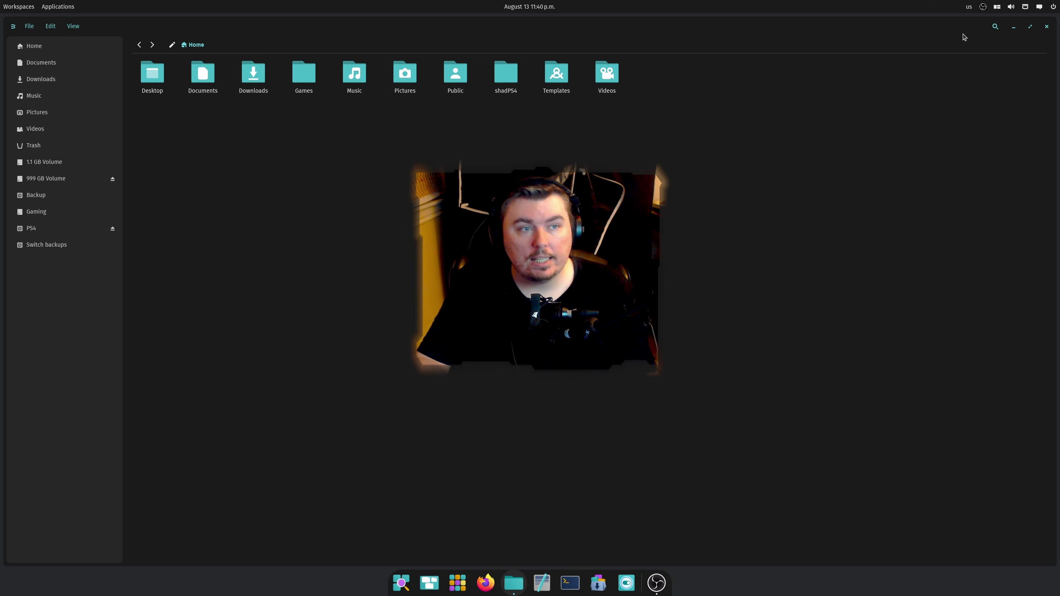
{"action": "left_click", "coordinate": [996, 27]}
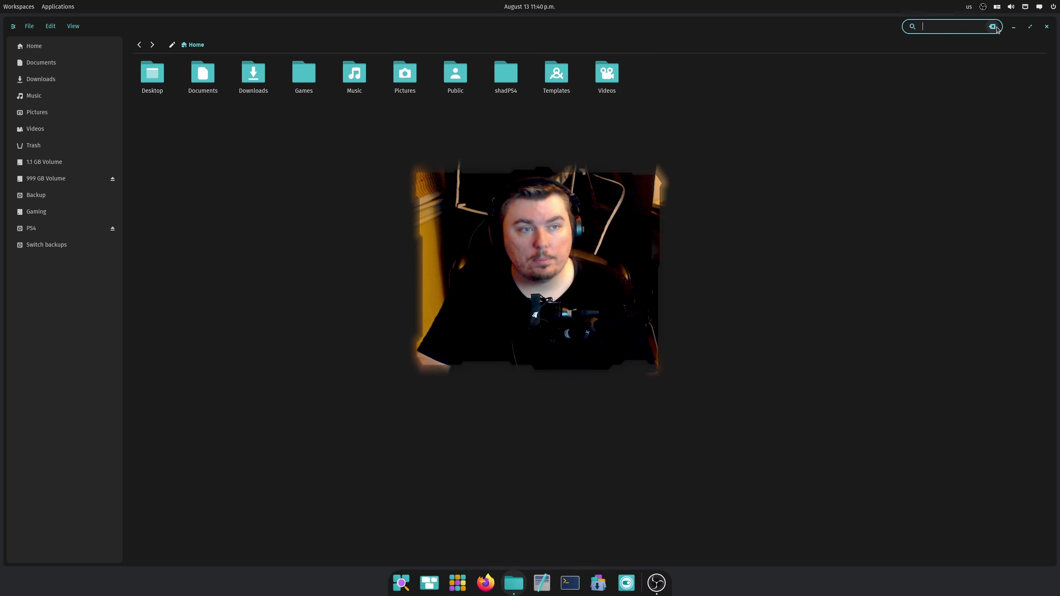
{"action": "left_click", "coordinate": [73, 27]}
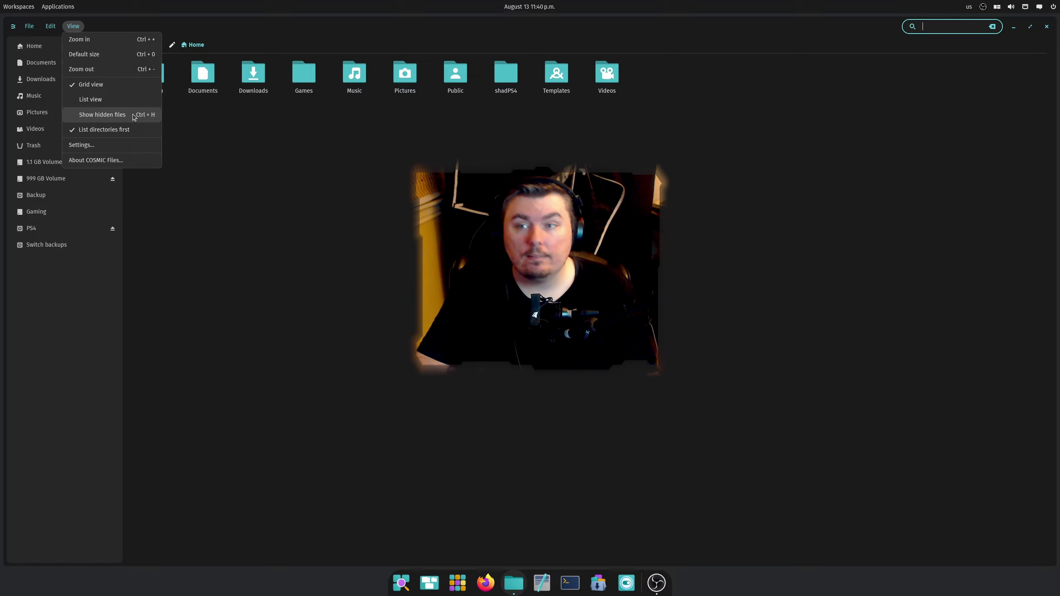
{"action": "left_click", "coordinate": [120, 144]}
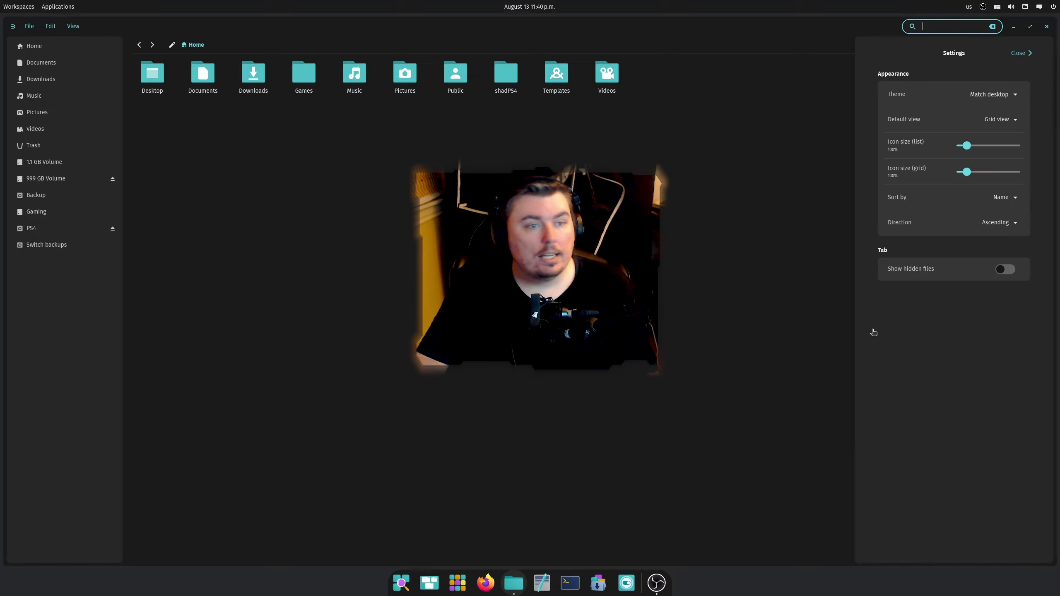
{"action": "left_click", "coordinate": [1007, 270]}
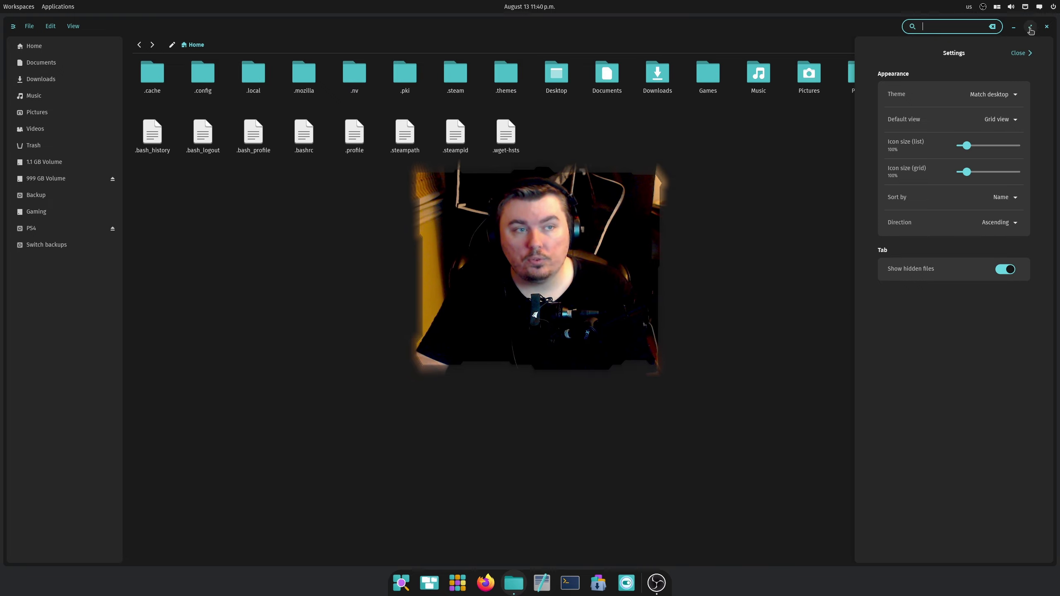
{"action": "left_click", "coordinate": [1047, 27]}
Reopen Files settings, set Theme to Dark, and switch the view to List and back to Grid
{"action": "left_click", "coordinate": [514, 582]}
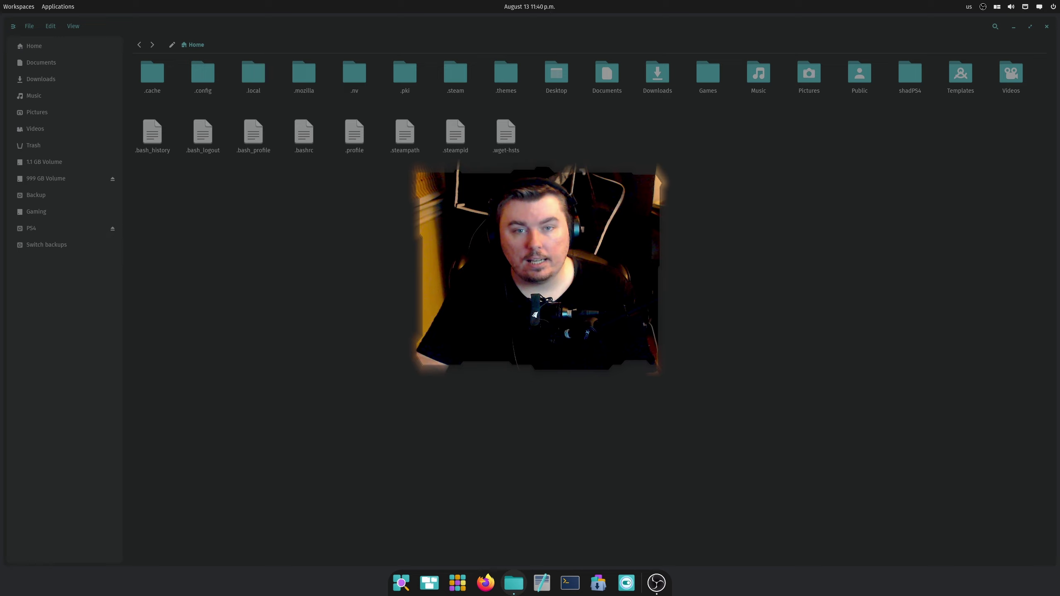
{"action": "left_click", "coordinate": [73, 26]}
{"action": "left_click", "coordinate": [120, 151]}
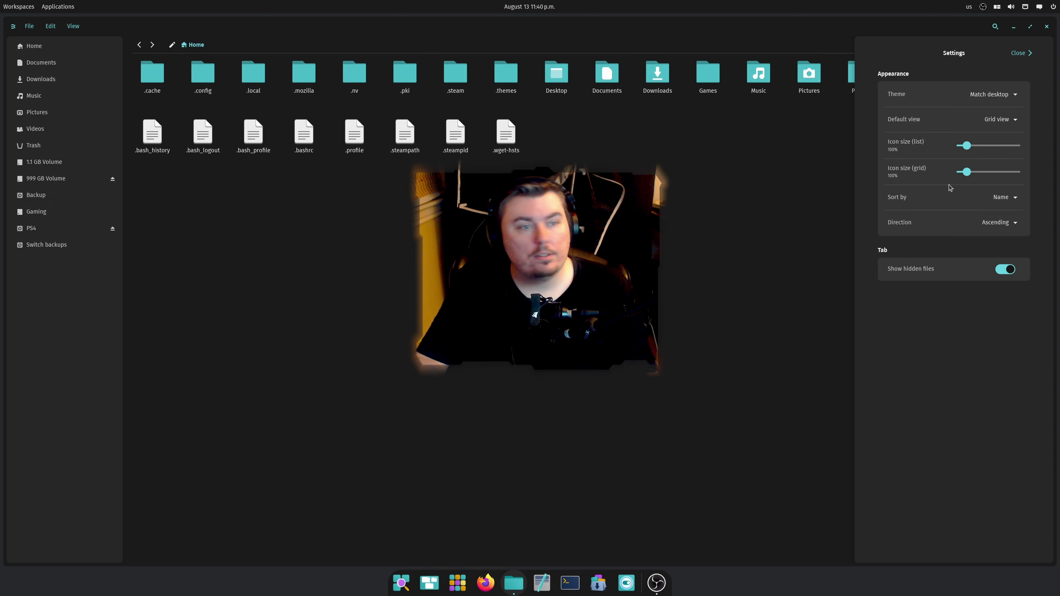
{"action": "left_click", "coordinate": [998, 96]}
{"action": "left_click", "coordinate": [976, 126]}
{"action": "left_click", "coordinate": [1001, 119]}
{"action": "left_click", "coordinate": [1002, 153]}
{"action": "left_click", "coordinate": [1001, 119]}
{"action": "left_click", "coordinate": [1002, 135]}
Drag grid icon size to 200% and sort by Size in Ascending direction
{"action": "mouse_move", "coordinate": [968, 145]}
{"action": "left_mouse_down"}
{"action": "mouse_move", "coordinate": [993, 148]}
{"action": "mouse_move", "coordinate": [965, 145]}
{"action": "left_mouse_up"}
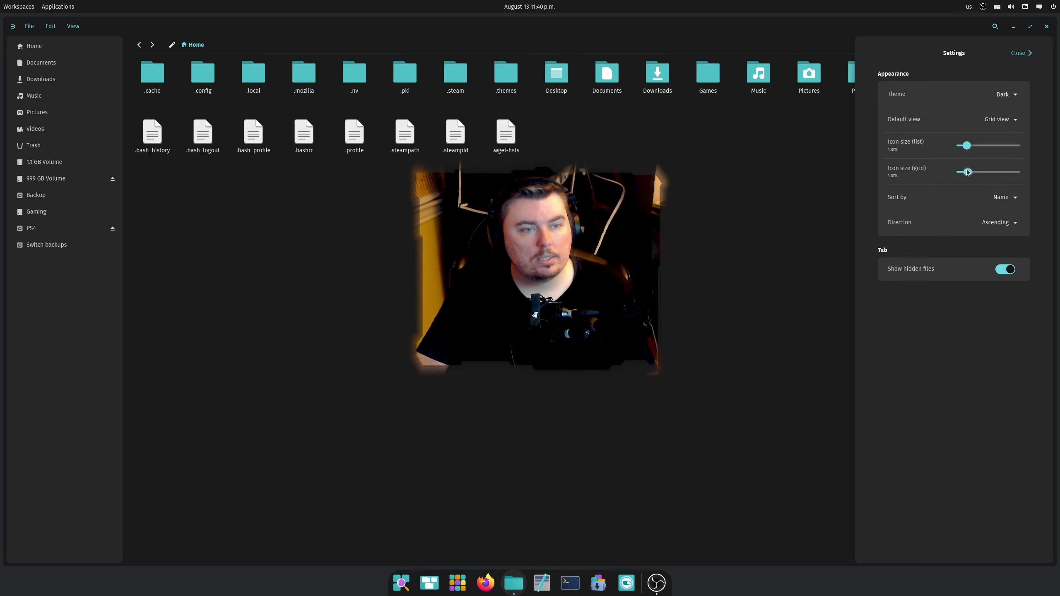
{"action": "left_click_drag", "start_coordinate": [964, 173], "coordinate": [979, 172]}
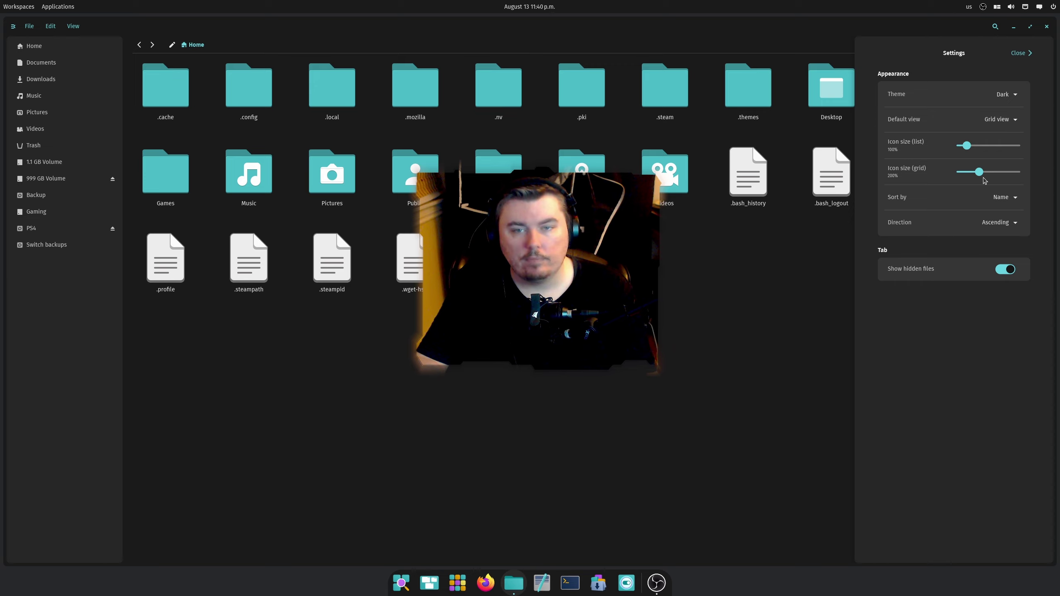
{"action": "left_click", "coordinate": [1006, 199]}
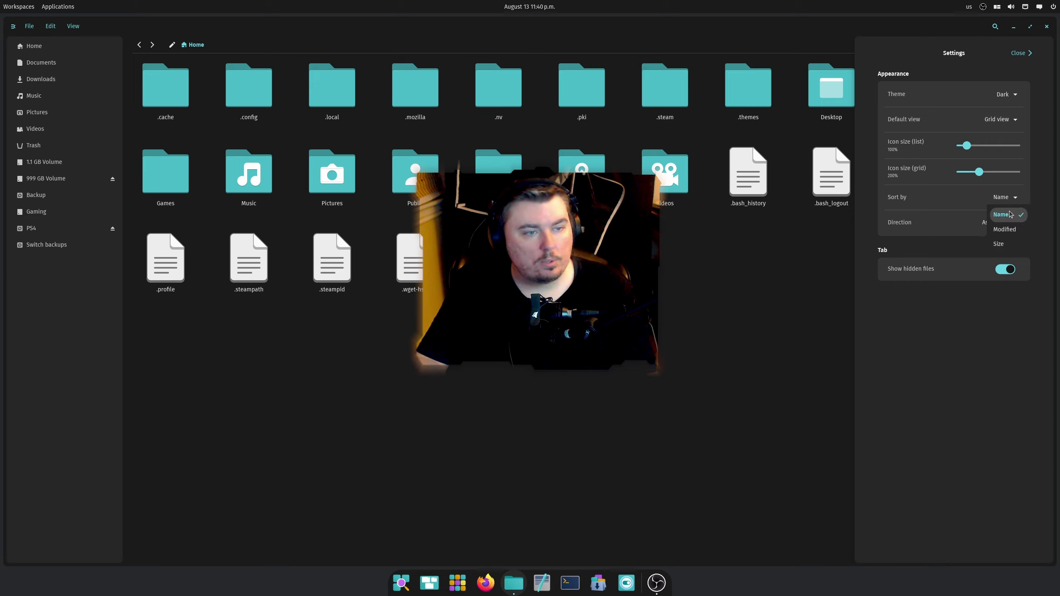
{"action": "left_click", "coordinate": [999, 245]}
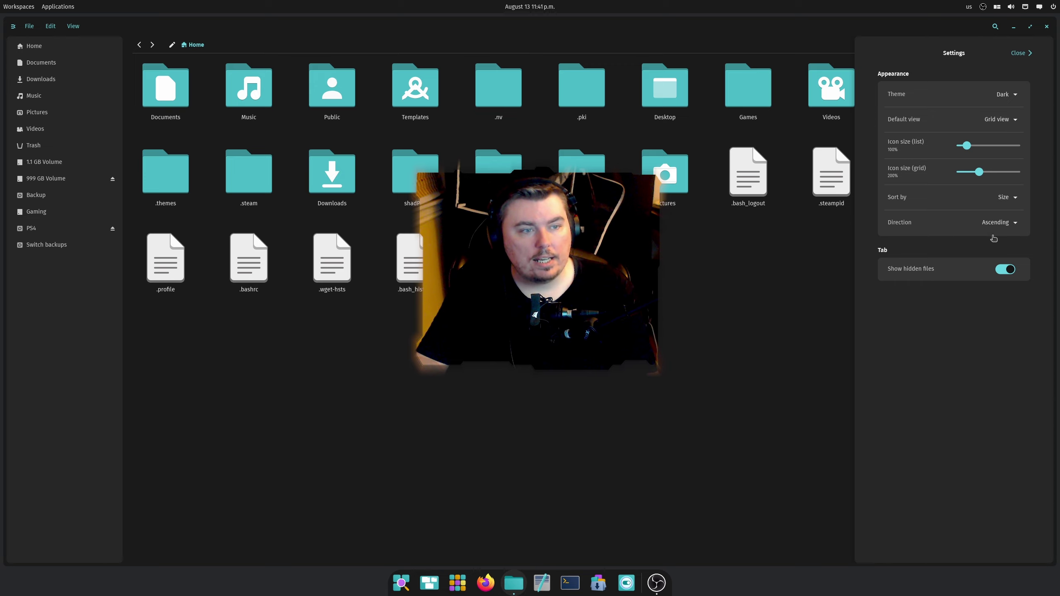
{"action": "left_click", "coordinate": [992, 223]}
{"action": "left_click", "coordinate": [993, 254]}
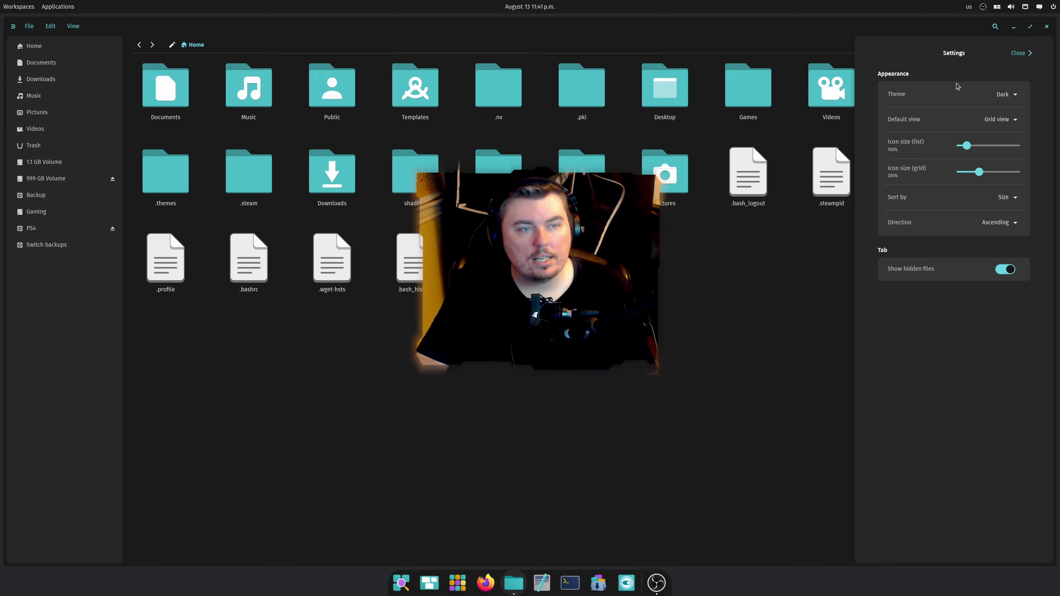
Close the Settings panel, glance at the Edit and File menus, then close the Files window
{"action": "left_click", "coordinate": [1018, 56]}
{"action": "left_click", "coordinate": [50, 26]}
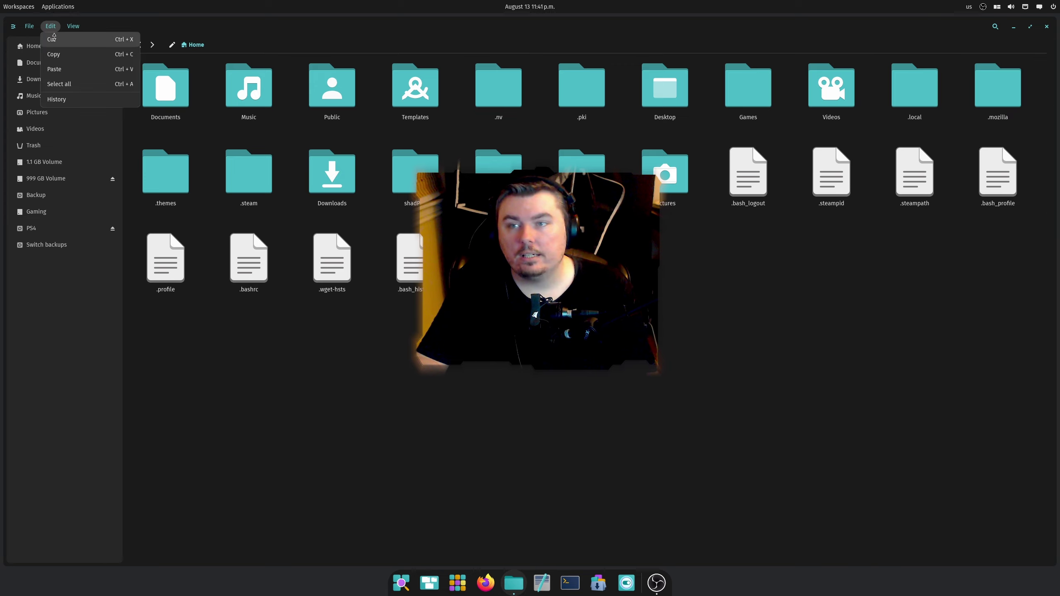
{"action": "mouse_move", "coordinate": [30, 26]}
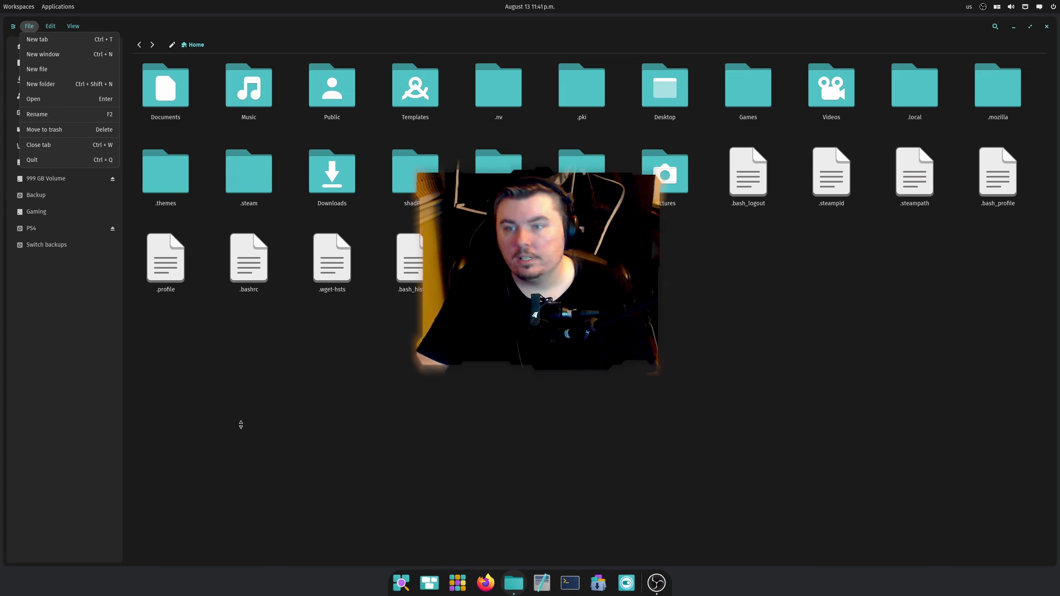
{"action": "key", "text": "Escape"}
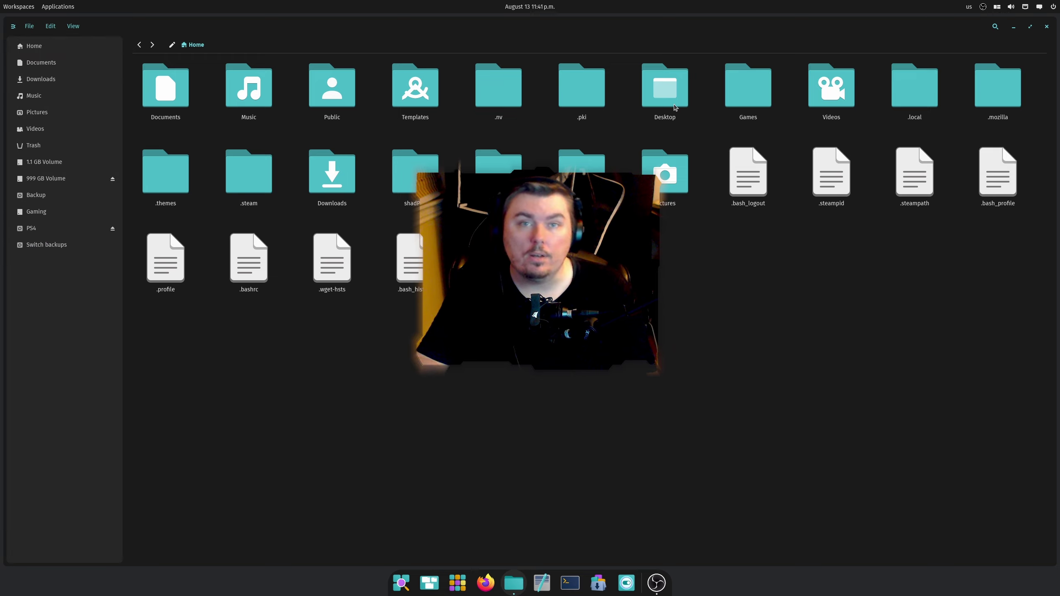
{"action": "left_click", "coordinate": [1046, 27]}
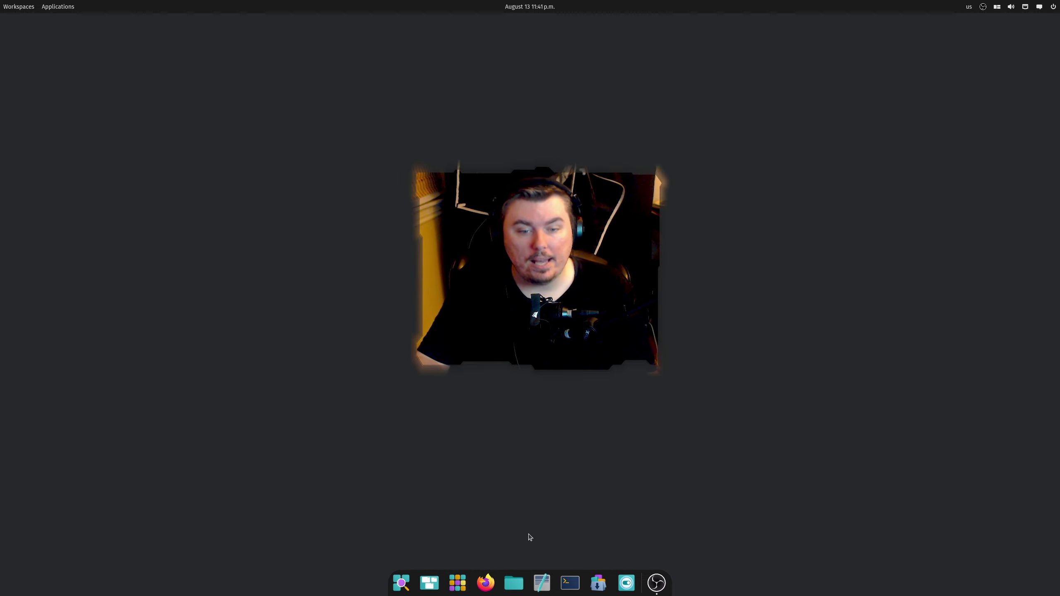
Open and scroll the app library, dismiss it, then open the Workspaces overview
{"action": "left_click", "coordinate": [458, 582]}
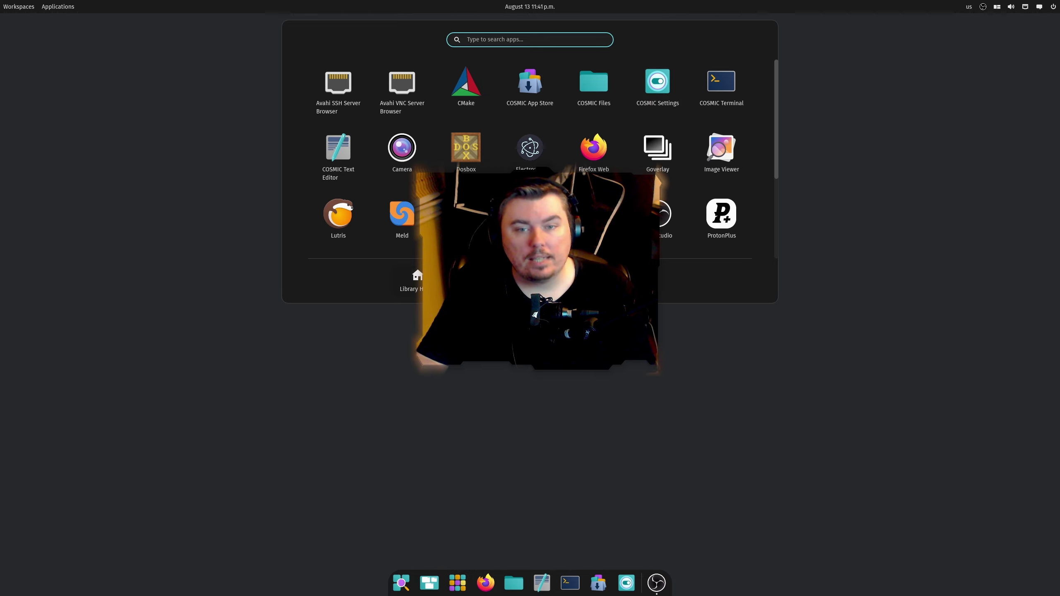
{"action": "scroll", "coordinate": [570, 151], "scroll_direction": "down", "scroll_amount": 3}
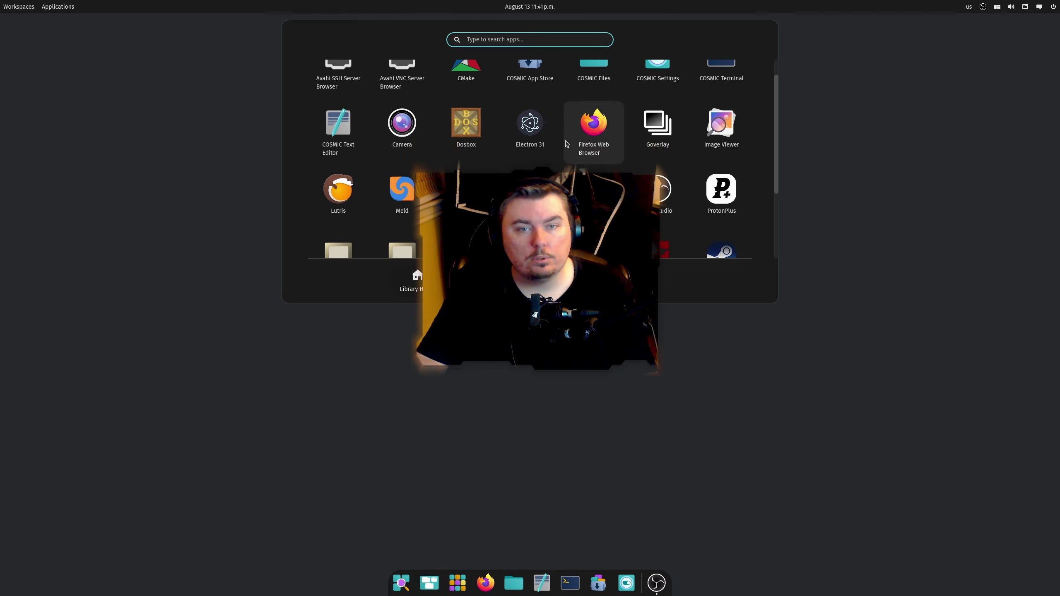
{"action": "scroll", "coordinate": [570, 151], "scroll_direction": "up", "scroll_amount": 3}
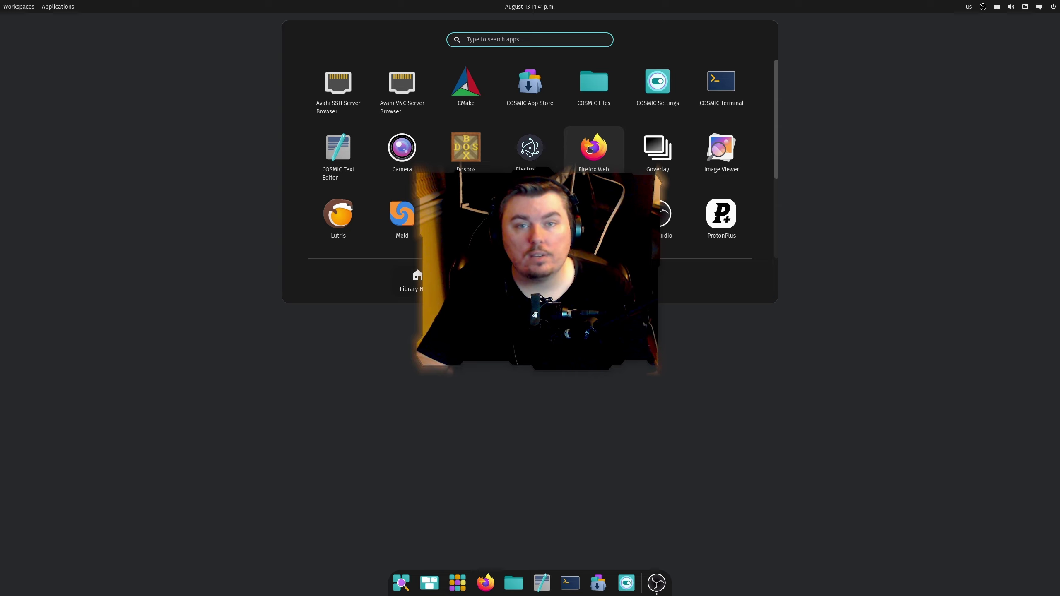
{"action": "left_click", "coordinate": [450, 388]}
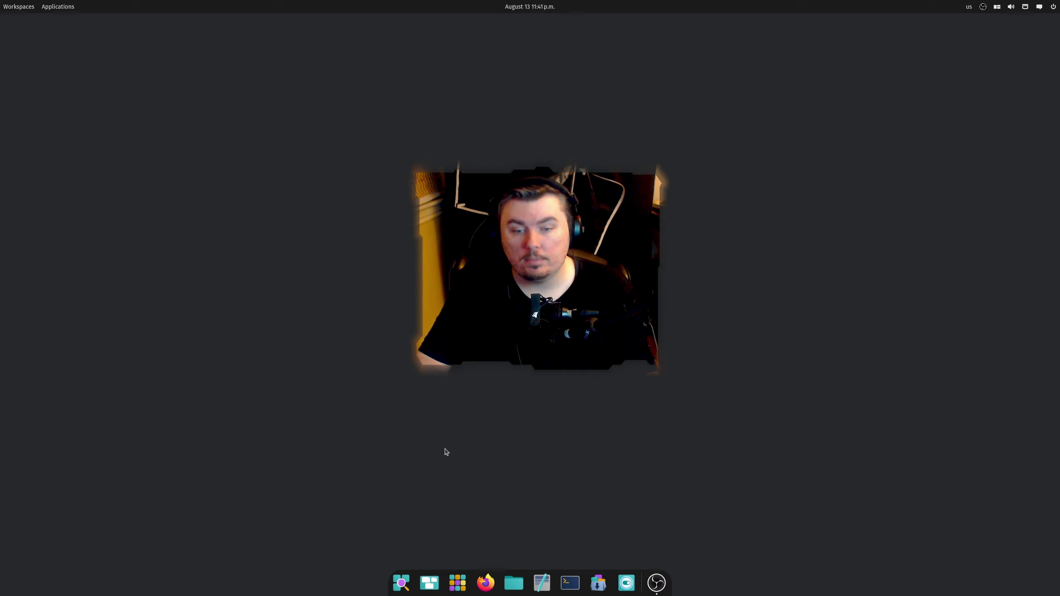
{"action": "left_click", "coordinate": [432, 587]}
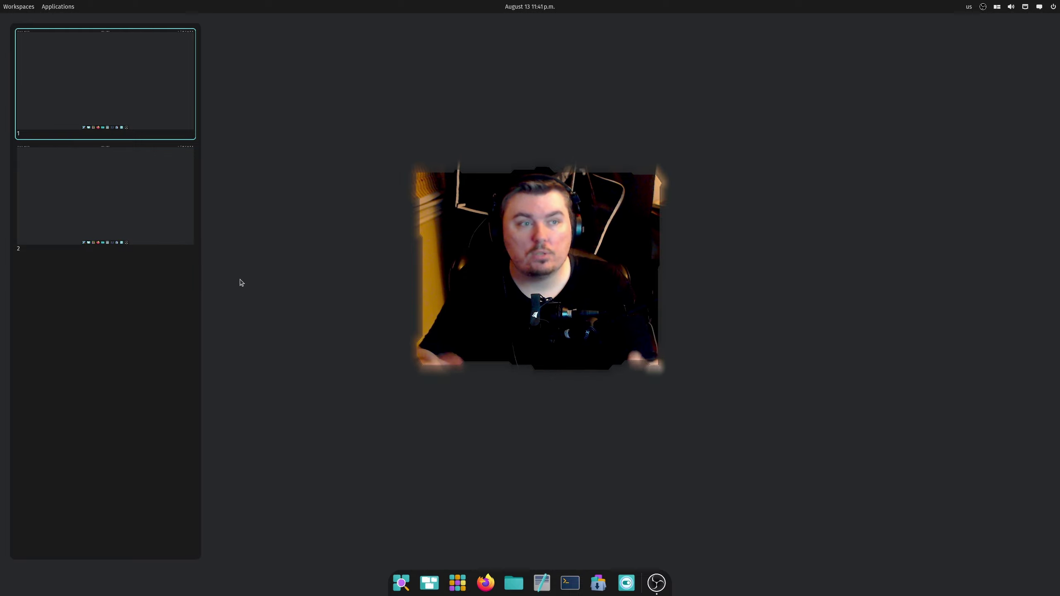
{"action": "left_click", "coordinate": [429, 582]}
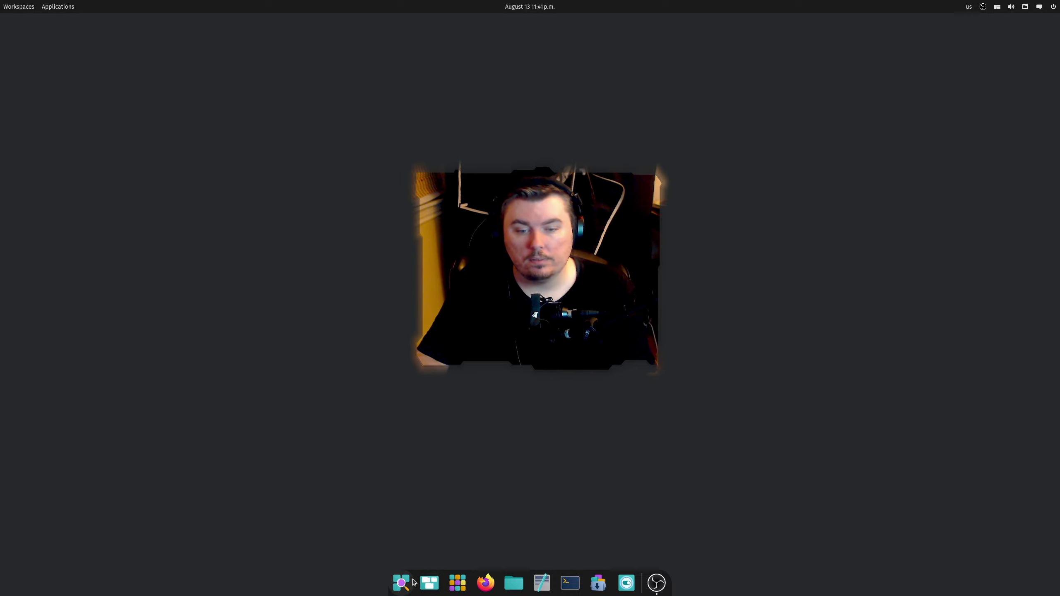
{"action": "left_click", "coordinate": [402, 583]}
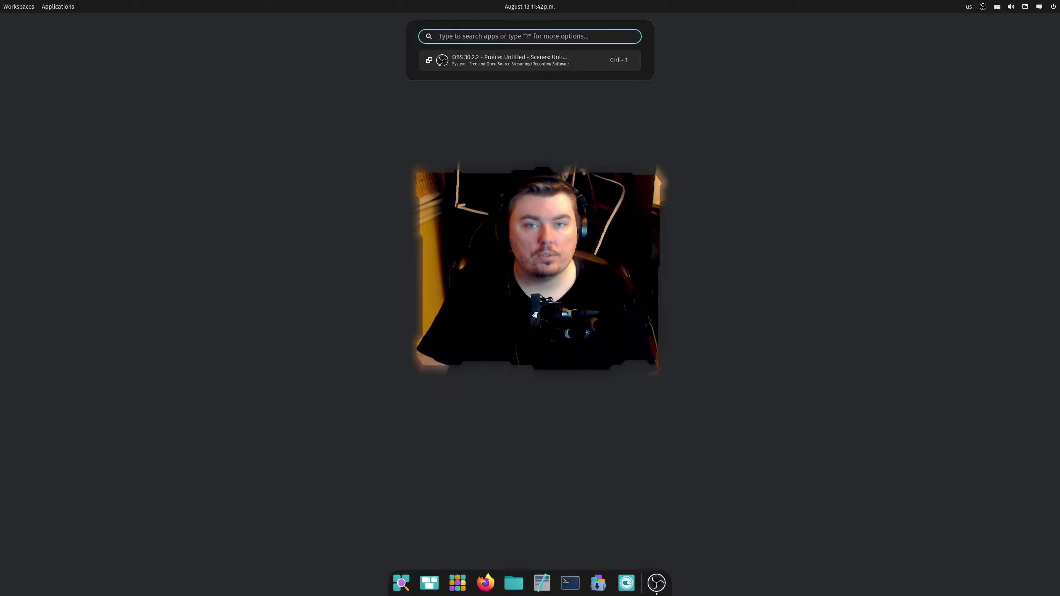
{"action": "key", "text": "Escape"}
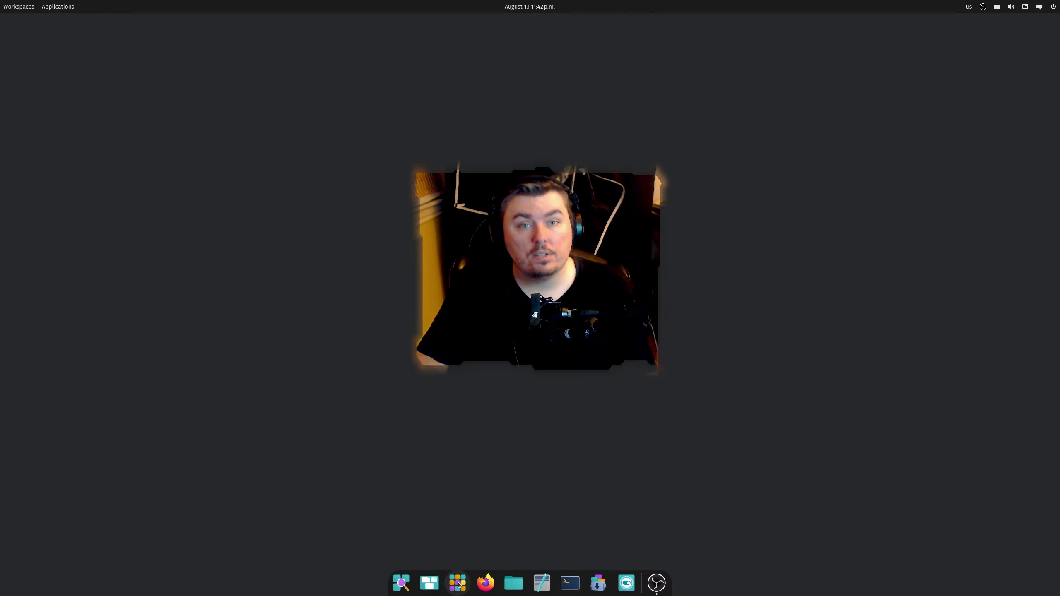
Launch COSMIC Settings from the dock and glance at Desktop before returning to Displays
{"action": "left_click", "coordinate": [622, 584]}
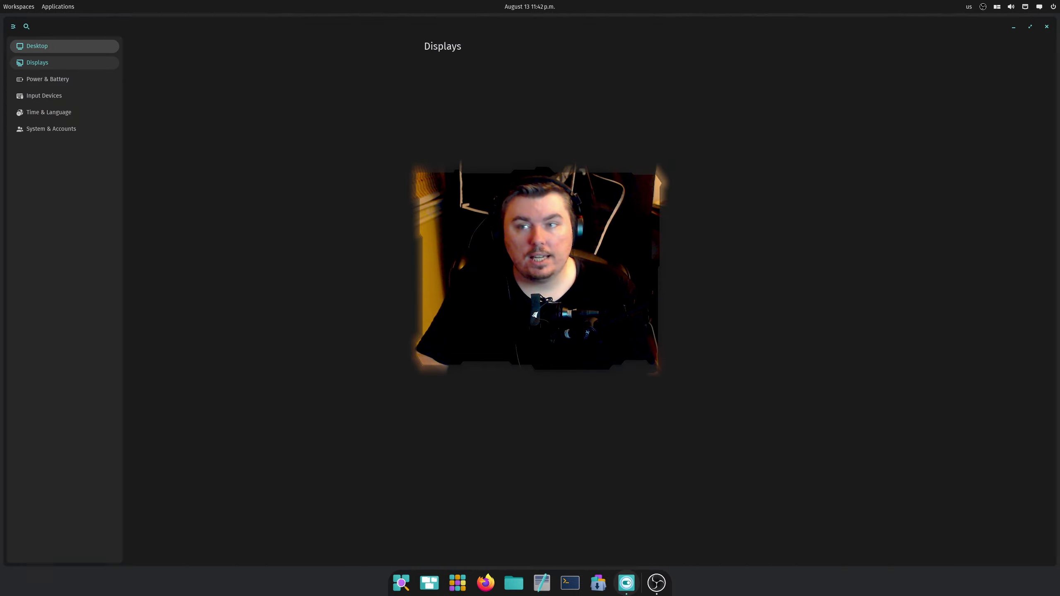
{"action": "left_click", "coordinate": [37, 50]}
{"action": "left_click", "coordinate": [39, 63]}
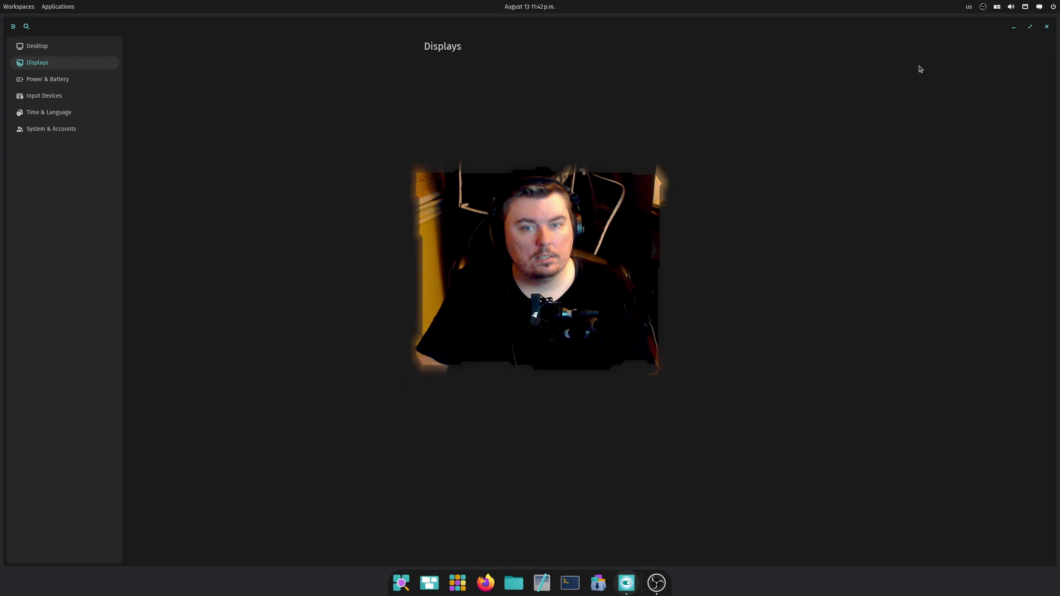
Turn off automatic window tiling in the top-bar applet and enlarge the Settings window
{"action": "left_click", "coordinate": [997, 6]}
{"action": "left_click", "coordinate": [1042, 29]}
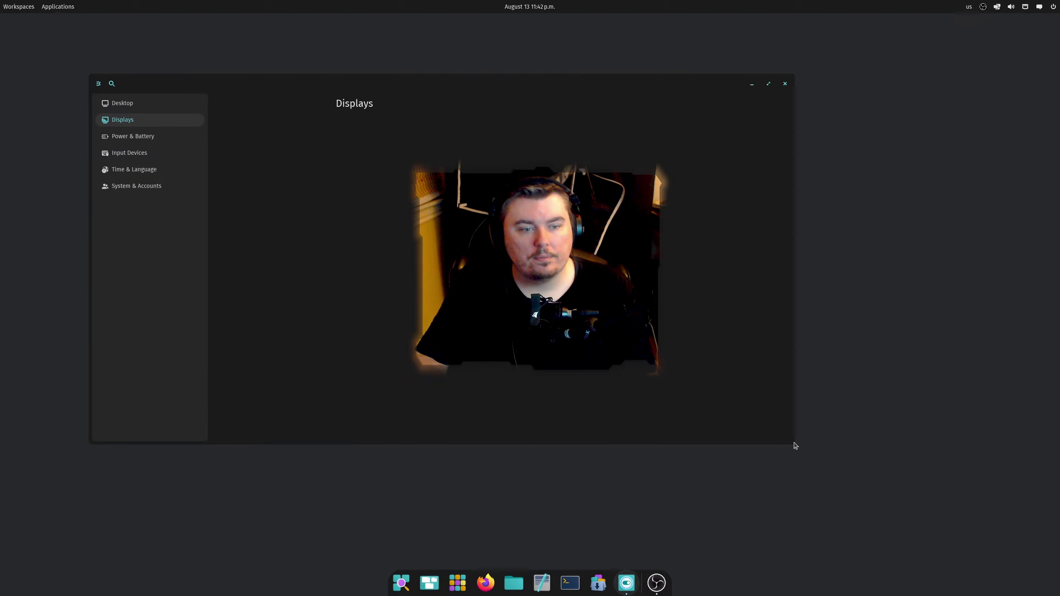
{"action": "left_click_drag", "start_coordinate": [795, 446], "coordinate": [915, 488]}
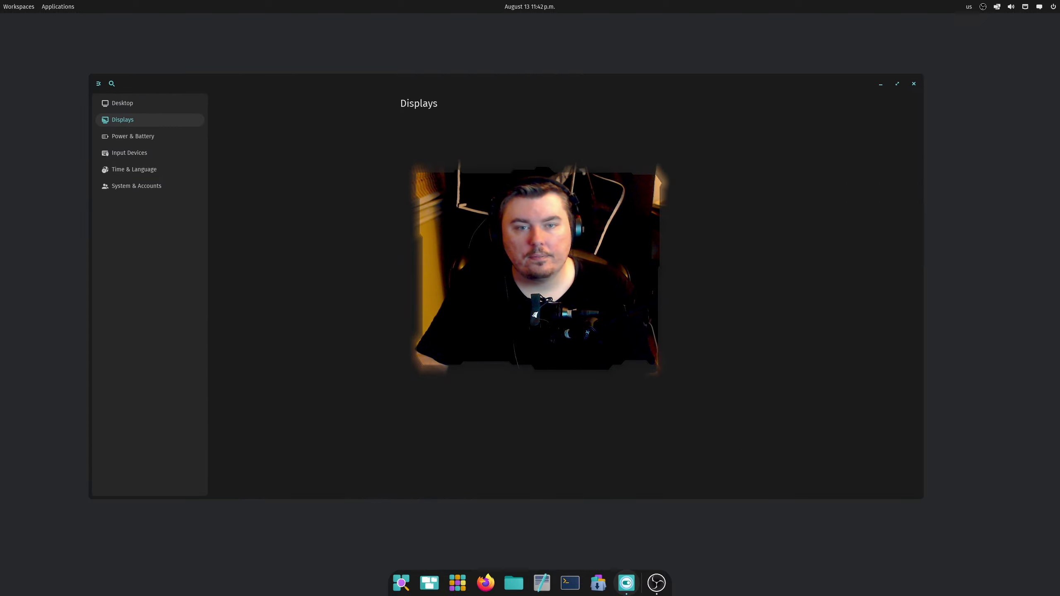
Go to Desktop > Wallpaper, move the window up-left, and enable Slideshow
{"action": "left_click", "coordinate": [116, 104]}
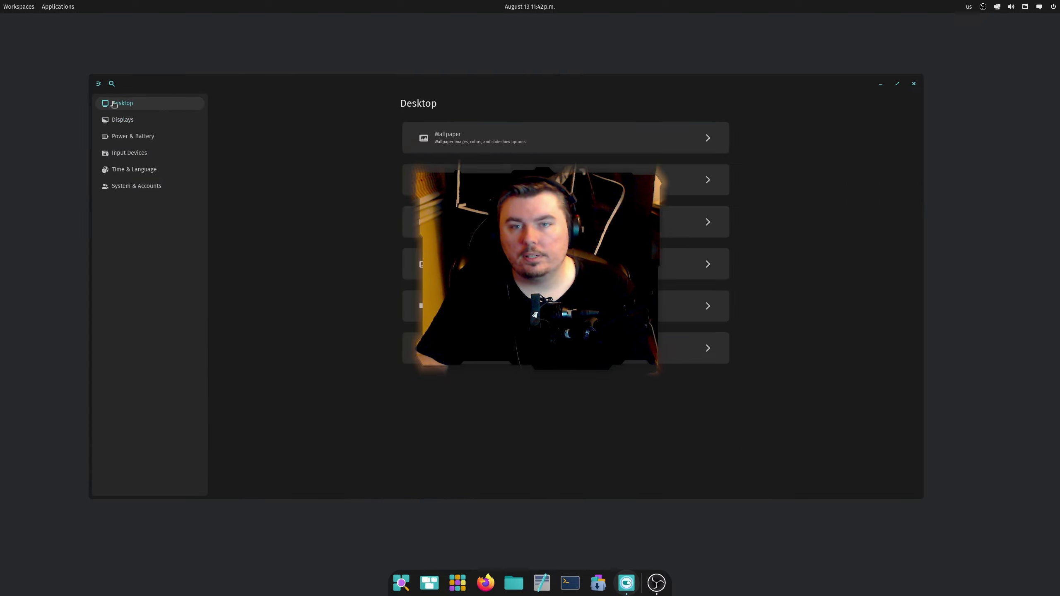
{"action": "left_click", "coordinate": [511, 137]}
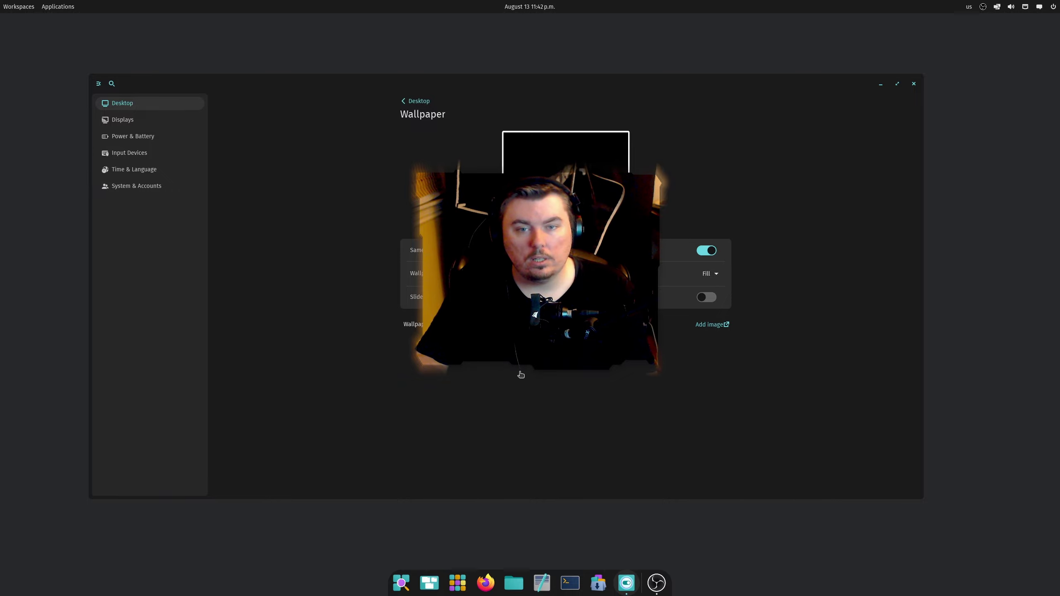
{"action": "left_click_drag", "start_coordinate": [606, 78], "coordinate": [543, 64]}
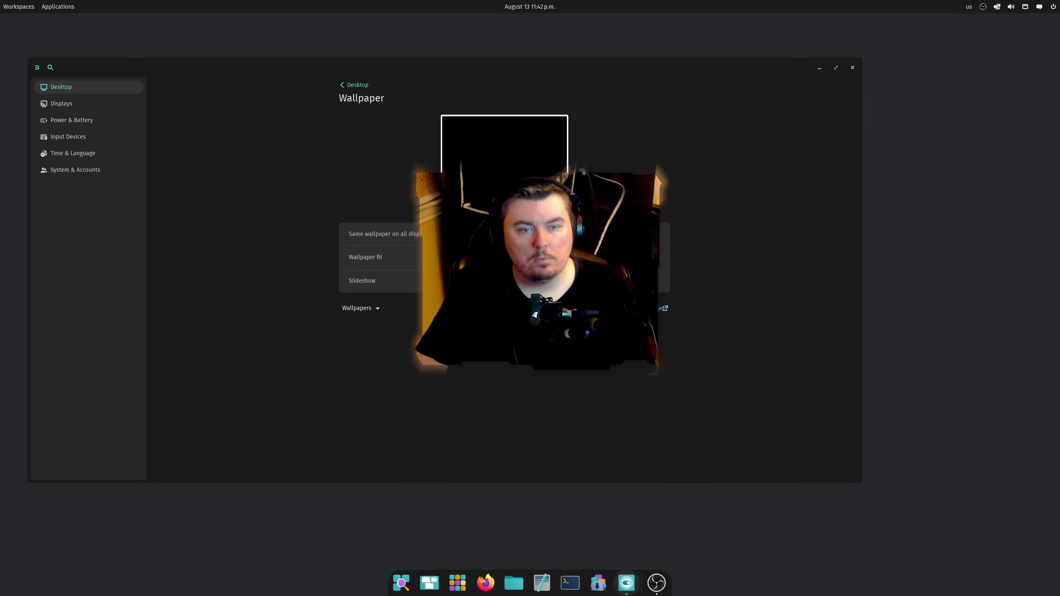
{"action": "left_click", "coordinate": [649, 280]}
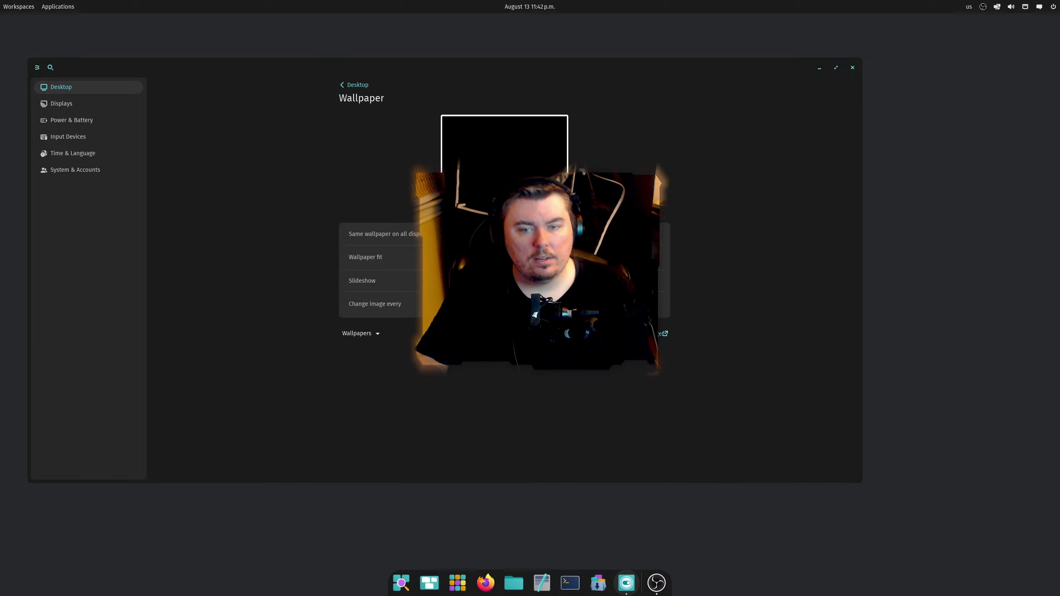
Check the wallpaper sources list without changes, then quit Settings from its dock icon
{"action": "left_click", "coordinate": [359, 334]}
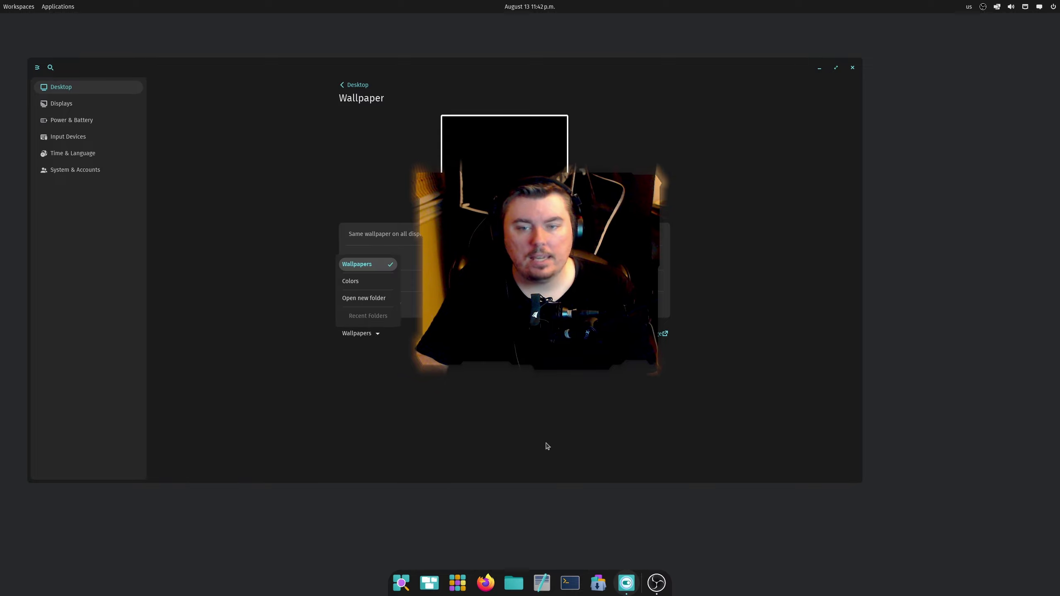
{"action": "left_click", "coordinate": [361, 304]}
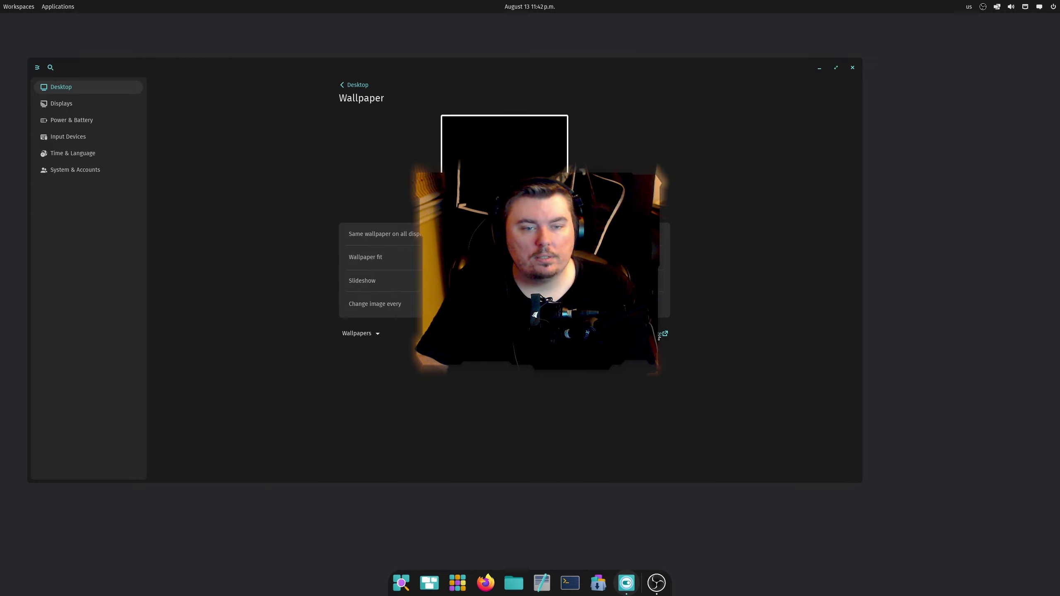
{"action": "right_click", "coordinate": [633, 586]}
{"action": "left_click", "coordinate": [634, 559]}
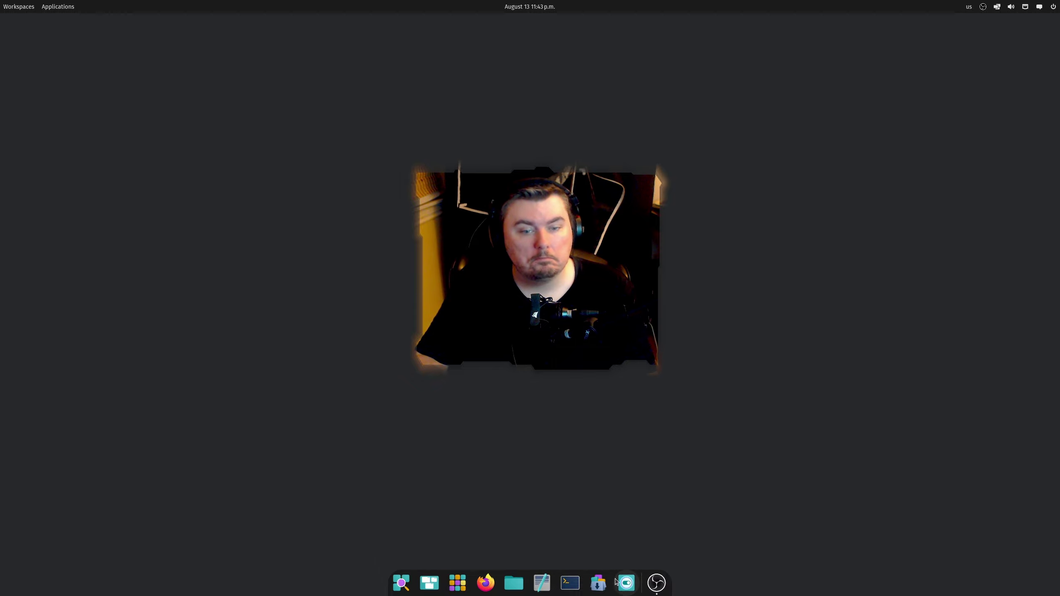
In a terminal moved left, run cosmic-settings, then enter 'sudo pacman -S cosmic-settings'
{"action": "left_click", "coordinate": [570, 583]}
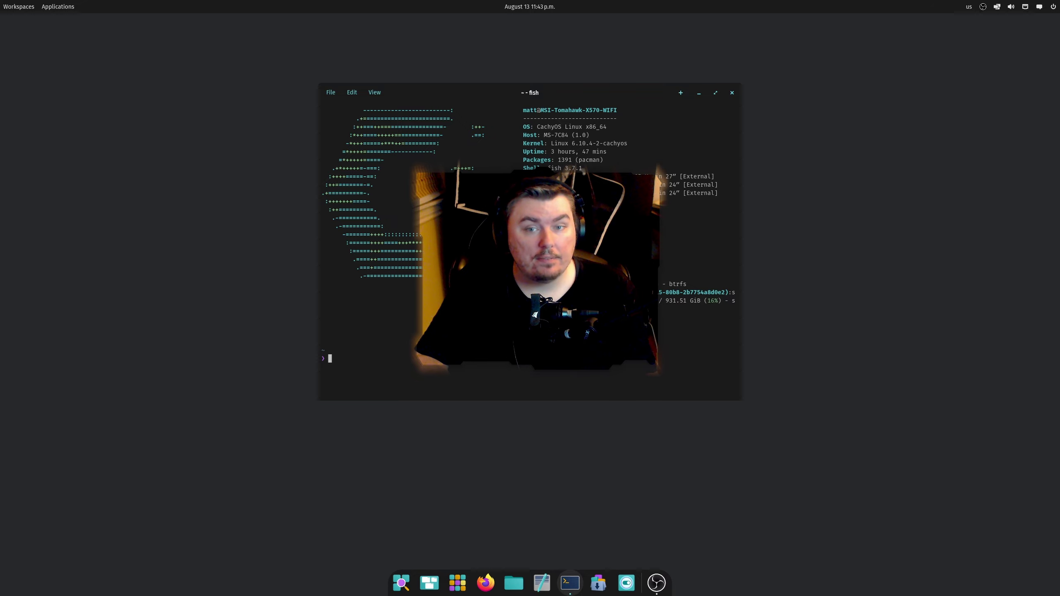
{"action": "left_click_drag", "start_coordinate": [445, 90], "coordinate": [152, 41]}
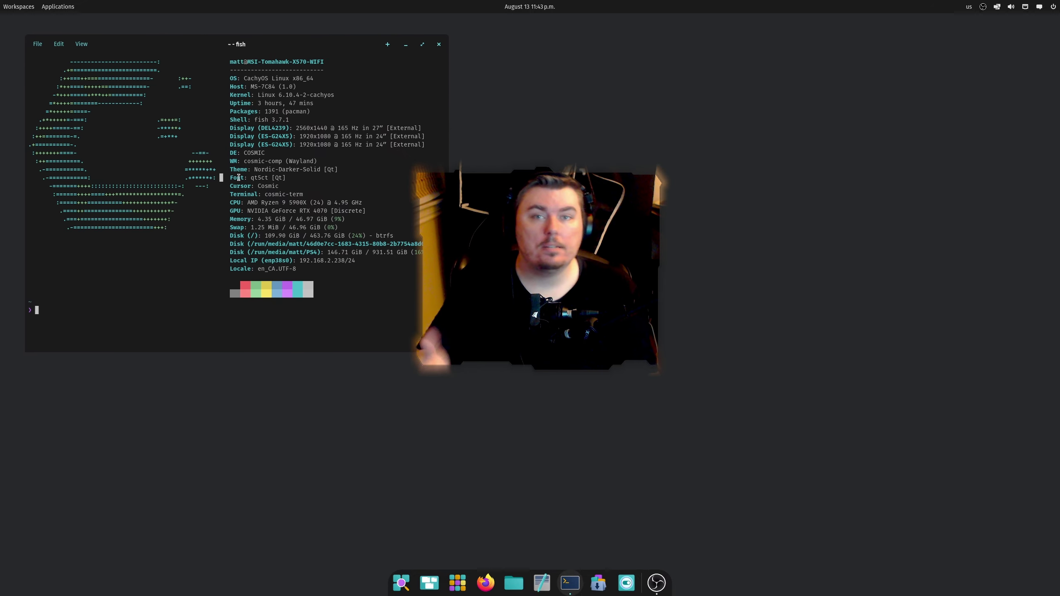
{"action": "type", "text": "cosmic-sett"}
{"action": "key", "text": "Tab"}
{"action": "key", "text": "Return"}
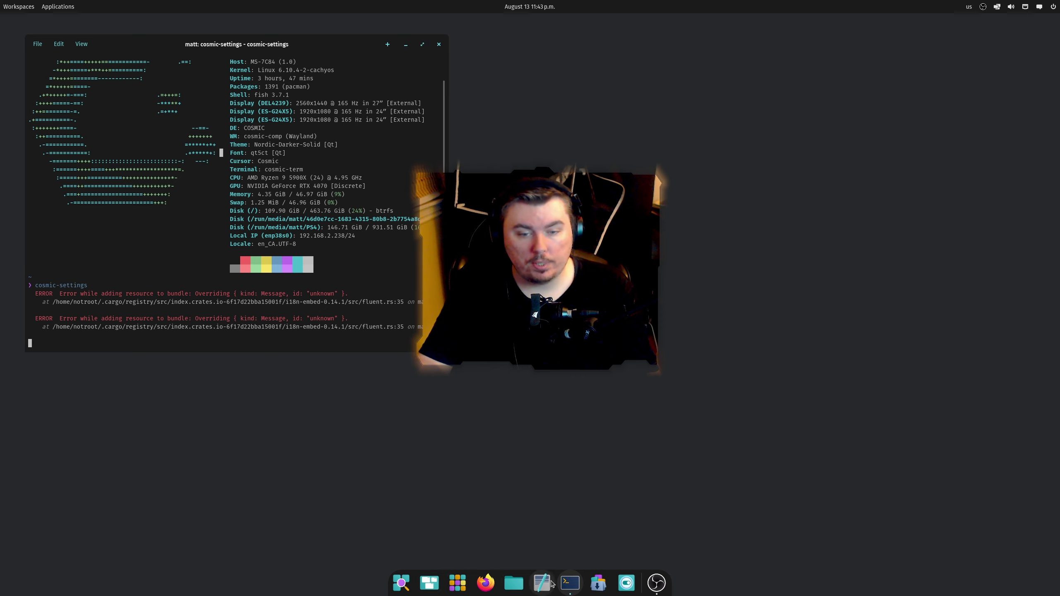
{"action": "type", "text": "sudo pacman -"}
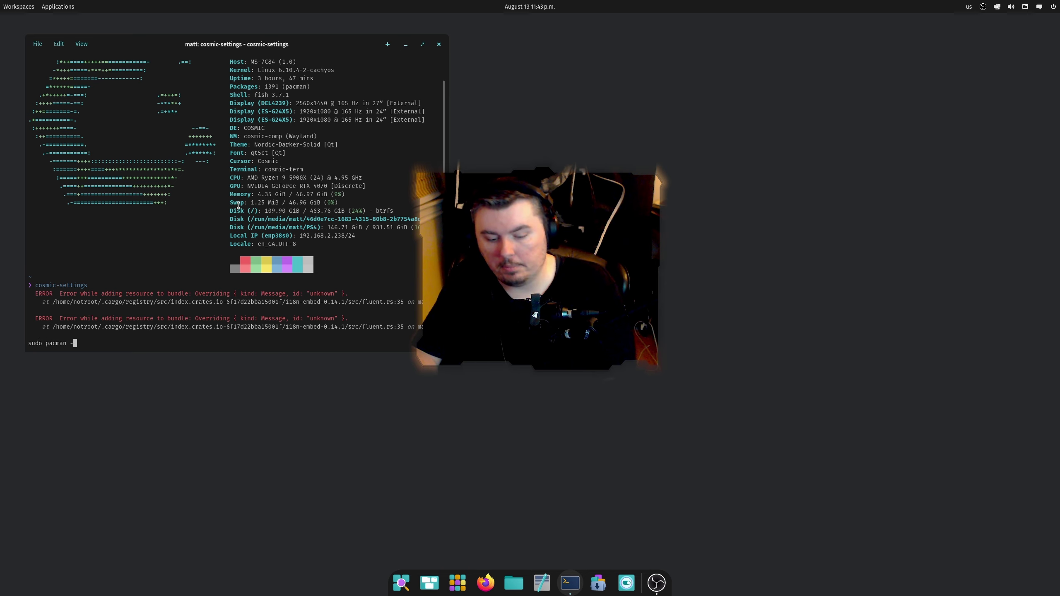
{"action": "type", "text": "S cosmic-settings"}
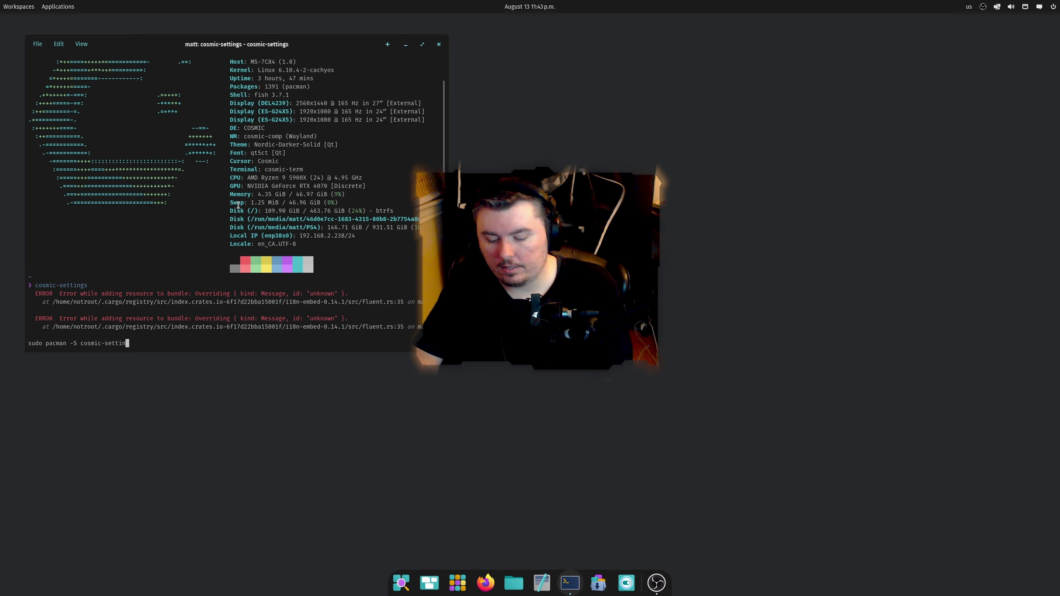
{"action": "key", "text": "Return"}
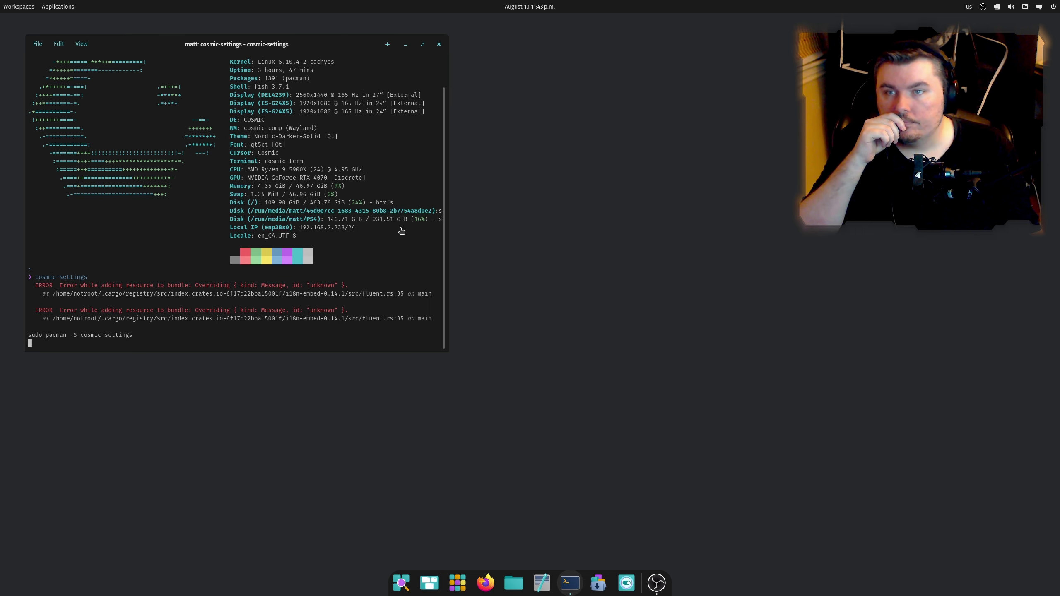
Launch Terminal via the launcher and run 'sudo pacman -S cosmic-settingsh' with the sudo password
{"action": "key", "text": "super"}
{"action": "type", "text": "ter"}
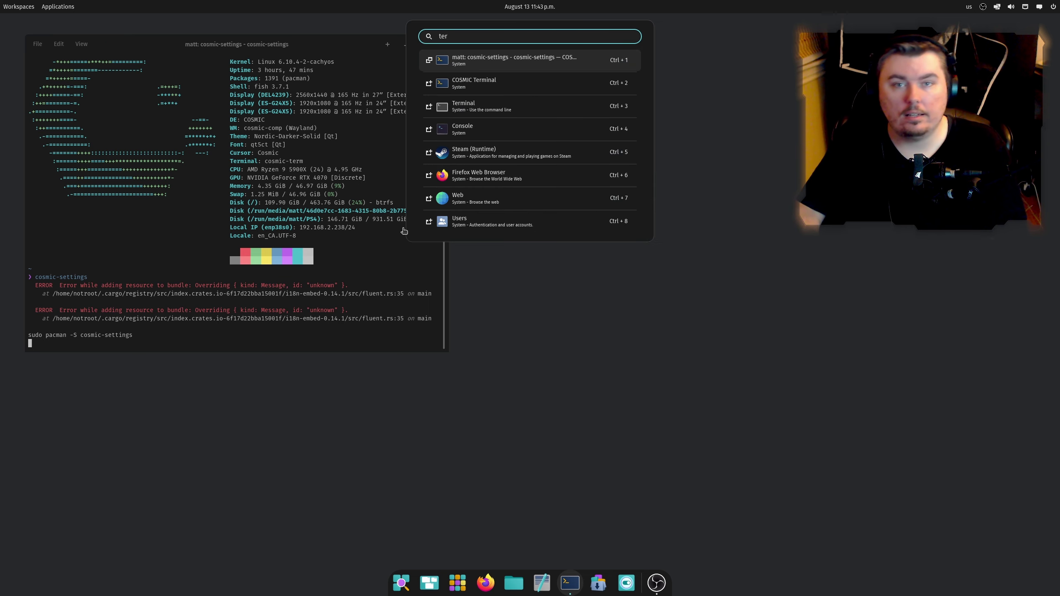
{"action": "key", "text": "Down"}
{"action": "key", "text": "Up"}
{"action": "key", "text": "Down"}
{"action": "key", "text": "Down"}
{"action": "key", "text": "Return"}
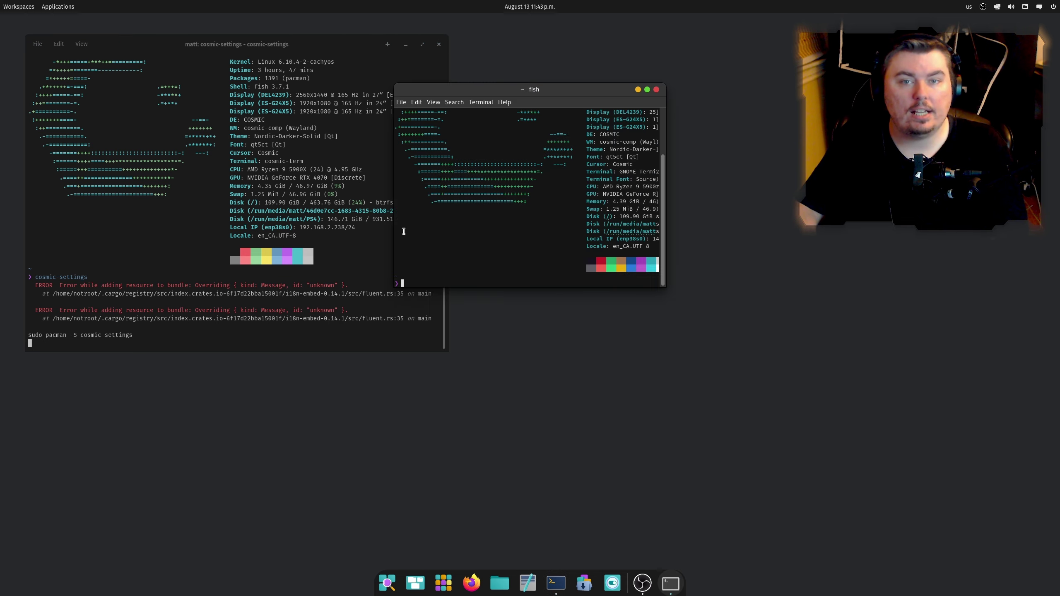
{"action": "type", "text": "sudo pacman -S cosmic-settingsh"}
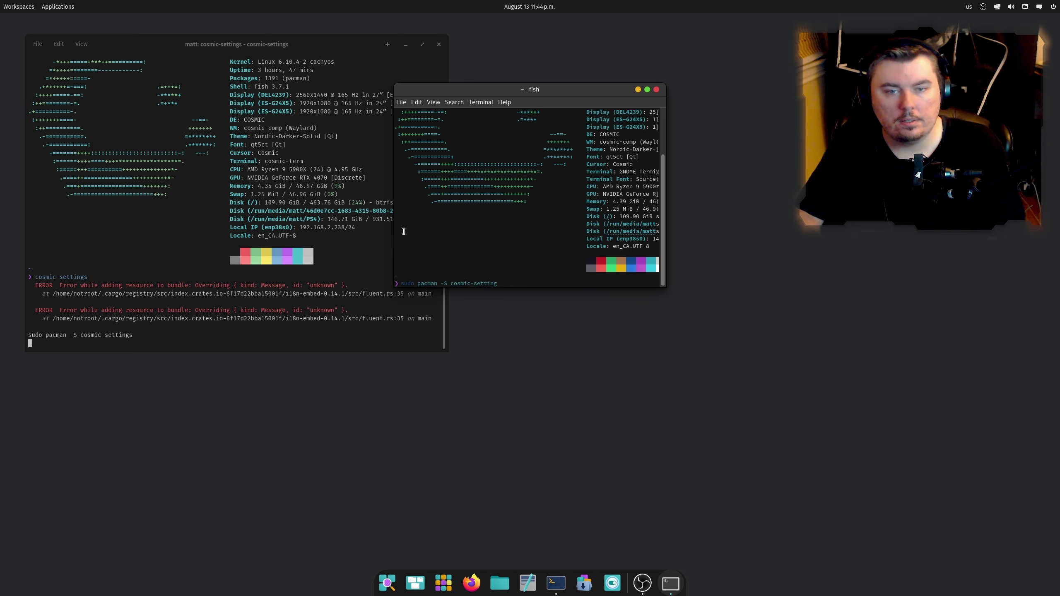
{"action": "key", "text": "Return"}
{"action": "key", "text": "Return"}
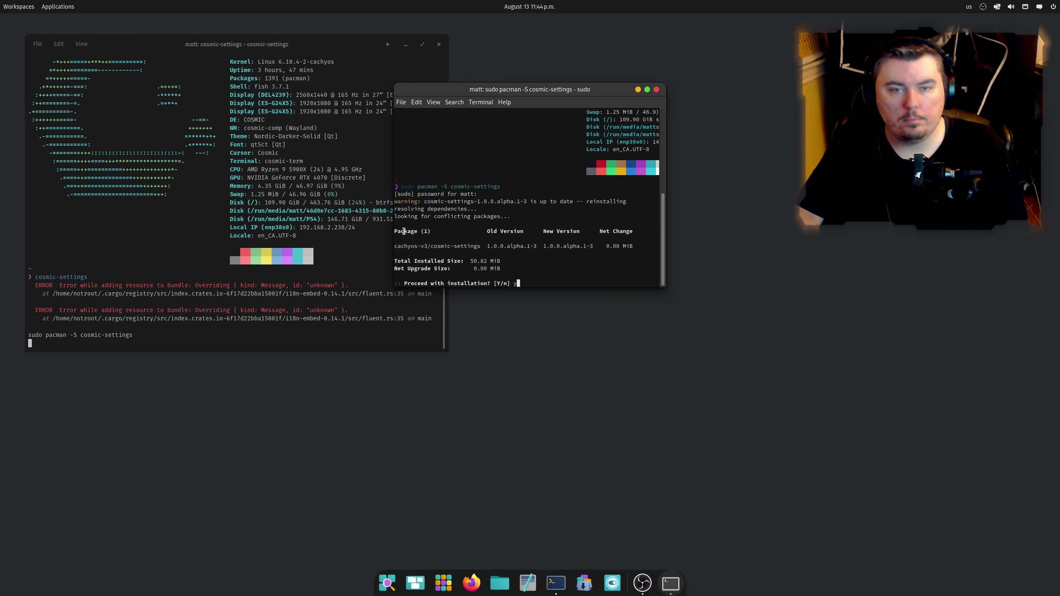
{"action": "key", "text": "Return"}
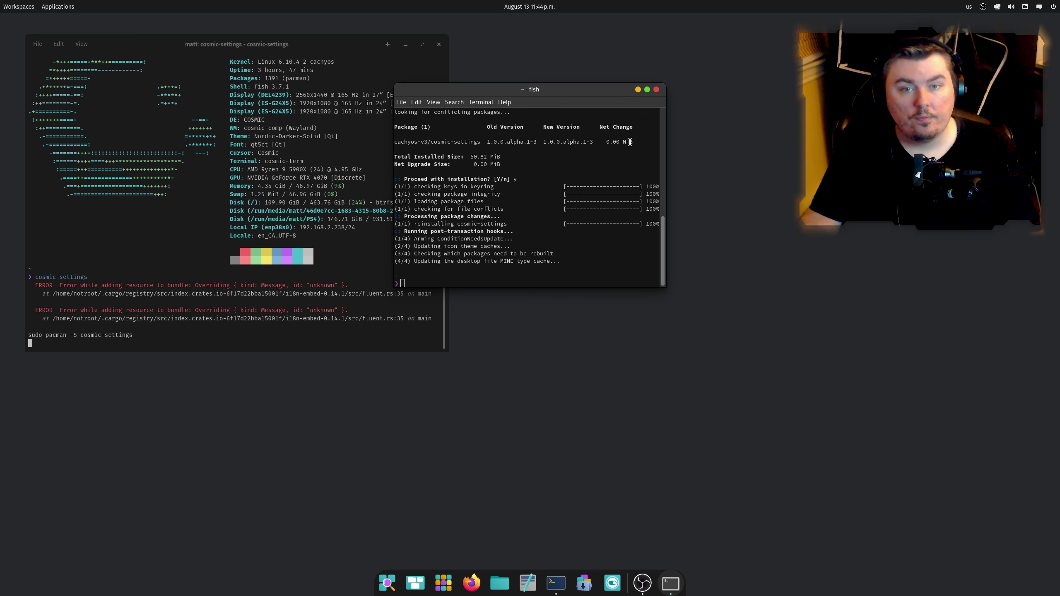
Suspend the running cosmic-settings with Ctrl+Z and rerun it from history
{"action": "left_click", "coordinate": [303, 162]}
{"action": "key", "text": "Up"}
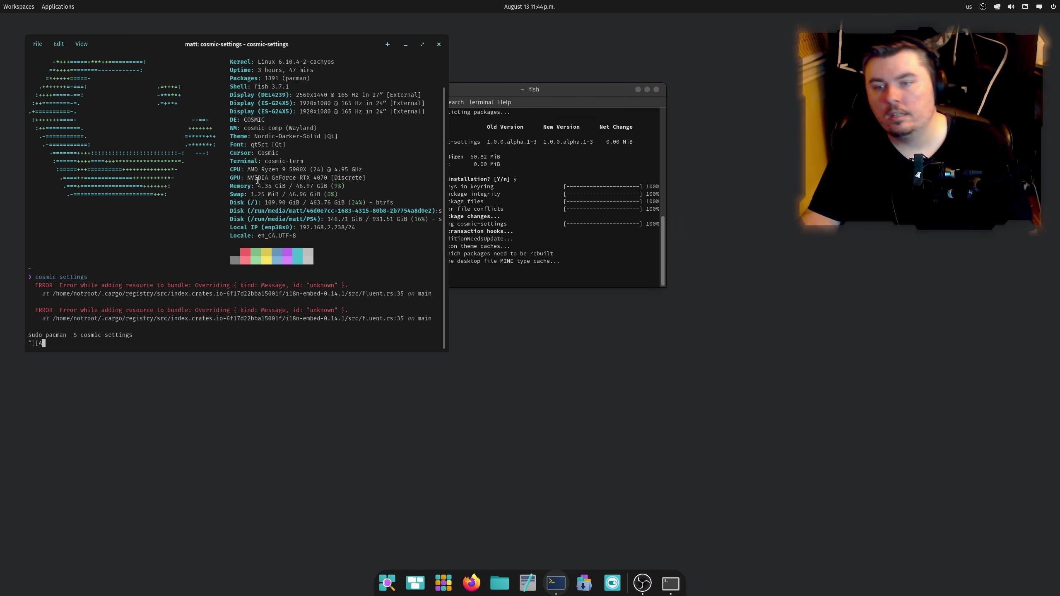
{"action": "key", "text": "ctrl+z"}
{"action": "key", "text": "Up"}
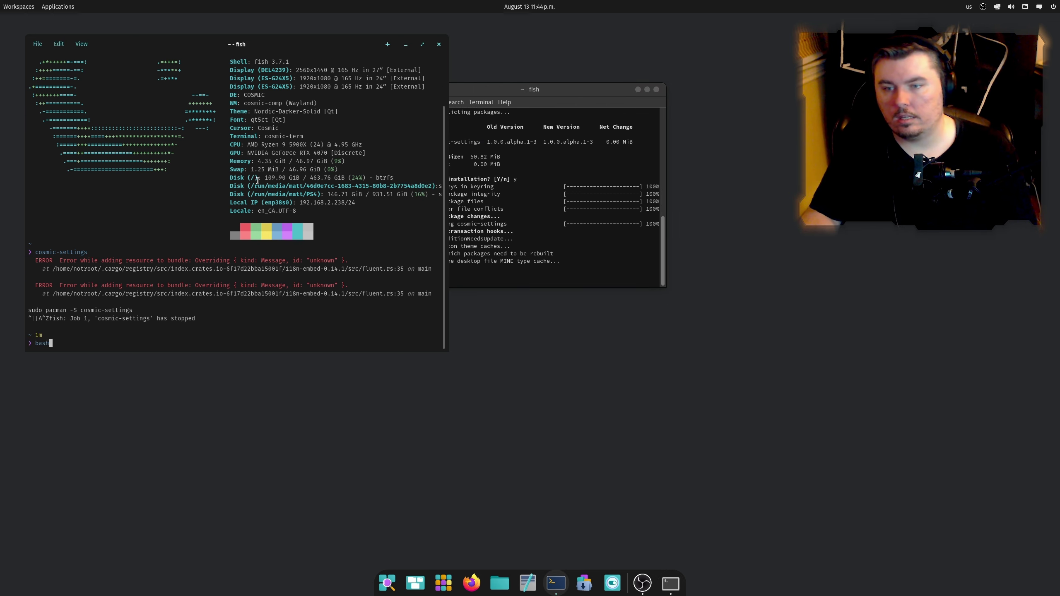
{"action": "key", "text": "Return"}
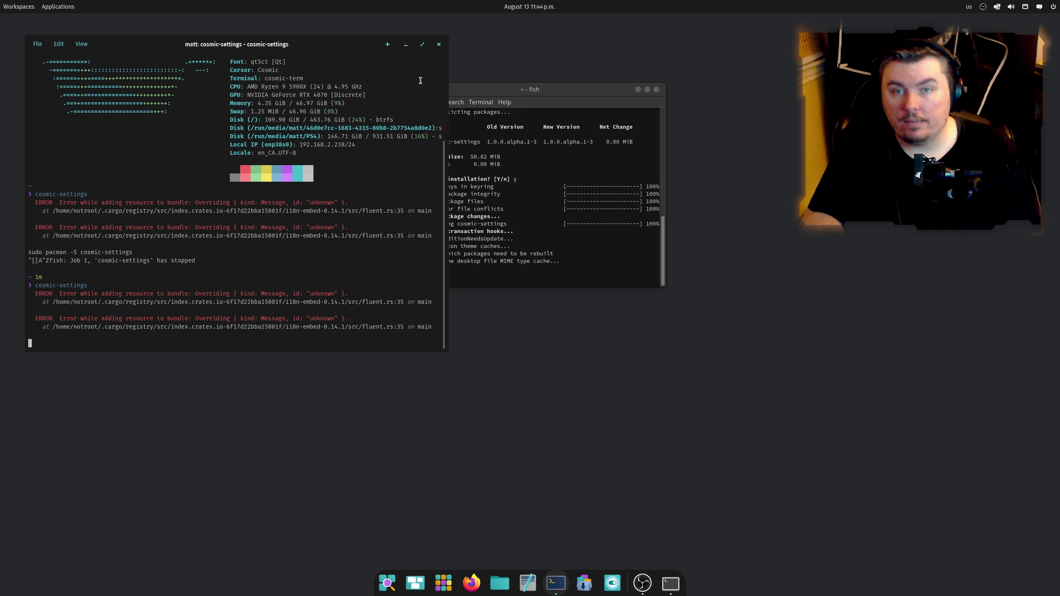
Move the terminal toward the centre and close both terminal windows
{"action": "left_click_drag", "start_coordinate": [359, 40], "coordinate": [369, 73]}
{"action": "left_click", "coordinate": [448, 78]}
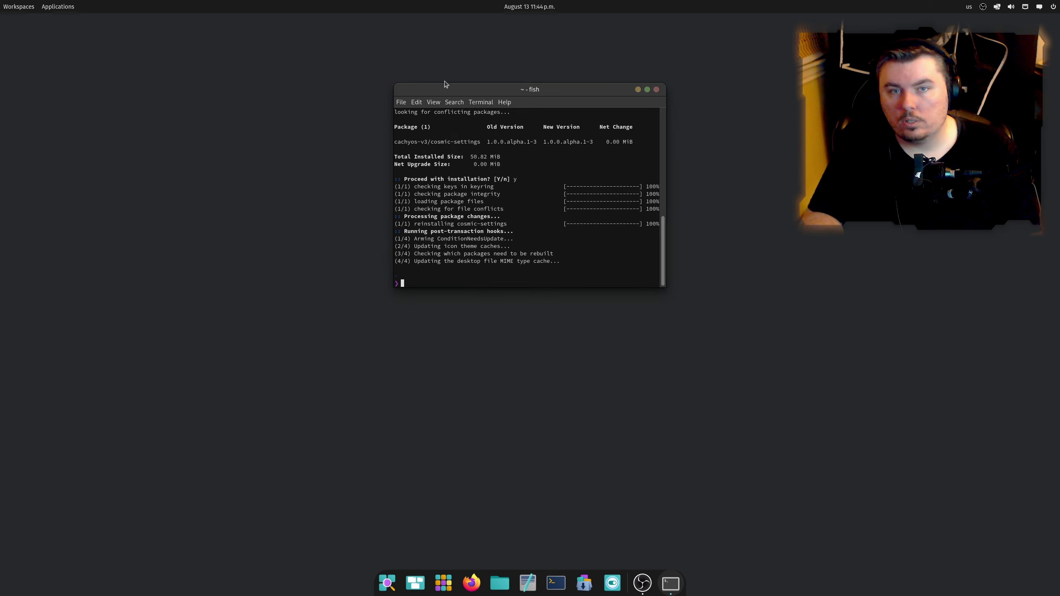
{"action": "left_click", "coordinate": [656, 89]}
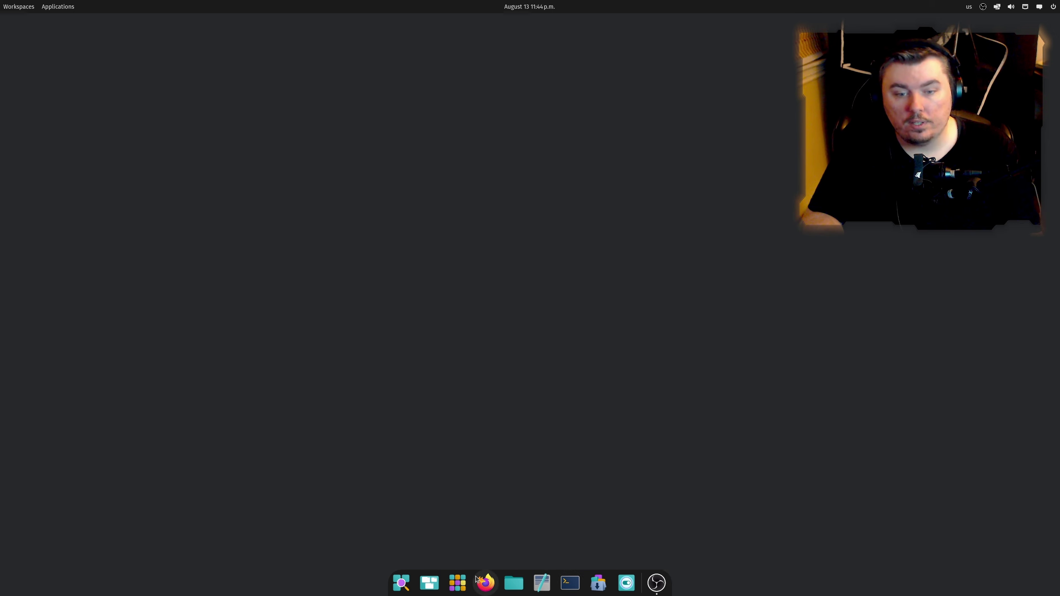
Open Files at Home, then System Monitor, scrolling down to the cosmic processes
{"action": "left_click", "coordinate": [513, 583]}
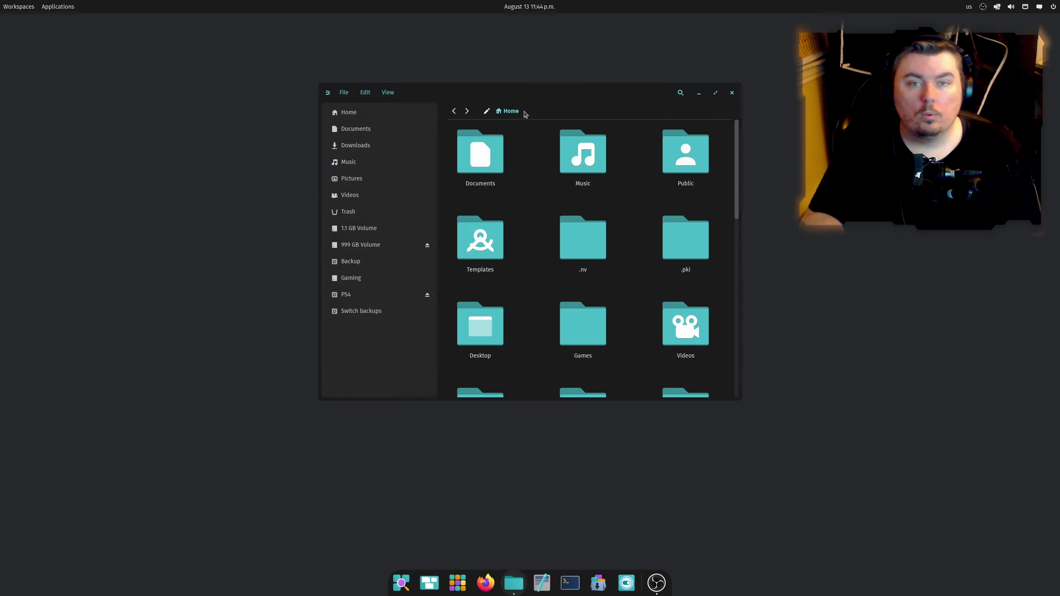
{"action": "key", "text": "super"}
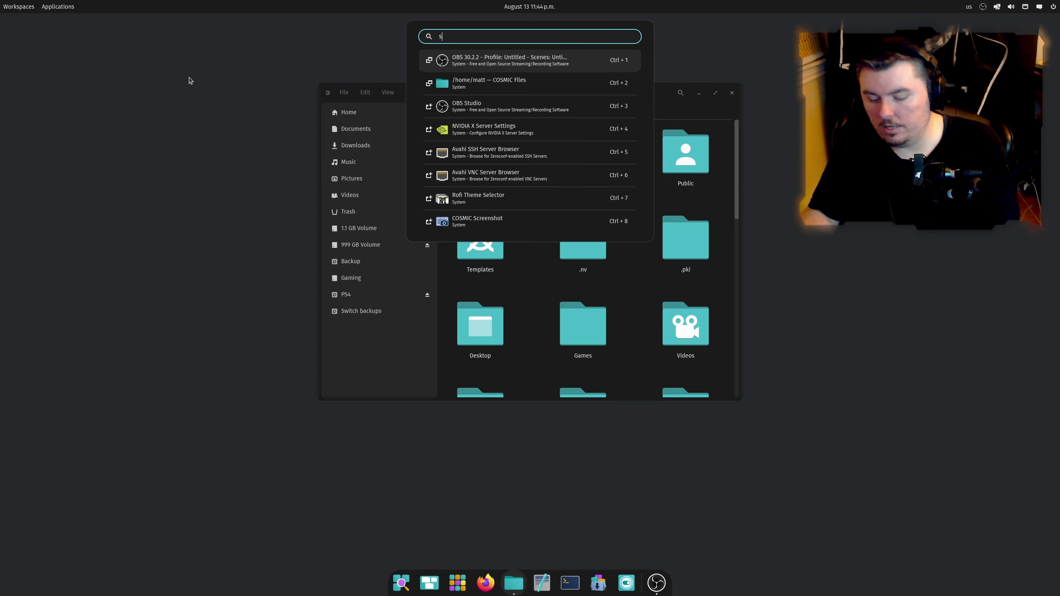
{"action": "type", "text": "set"}
{"action": "key", "text": "Escape"}
{"action": "key", "text": "ctrl+shift+Escape"}
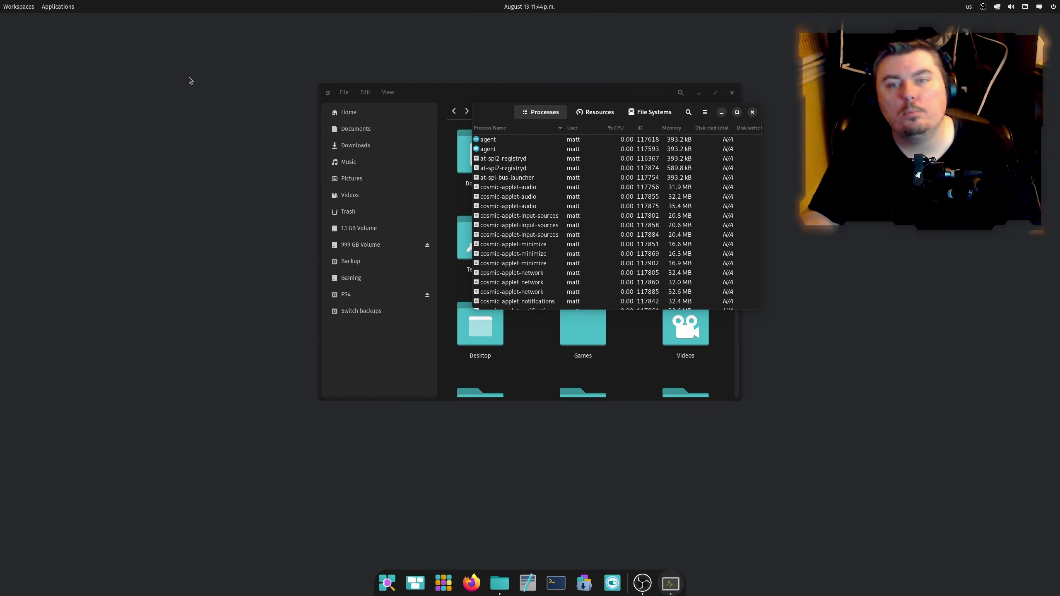
{"action": "scroll", "coordinate": [536, 238], "scroll_direction": "down", "scroll_amount": 3}
{"action": "scroll", "coordinate": [539, 231], "scroll_direction": "down", "scroll_amount": 10}
{"action": "scroll", "coordinate": [543, 231], "scroll_direction": "down", "scroll_amount": 8}
Select the cosmic-settings rows and end those five processes, after cancelling a six-process attempt
{"action": "left_click", "coordinate": [503, 191]}
{"action": "left_click", "coordinate": [517, 200]}
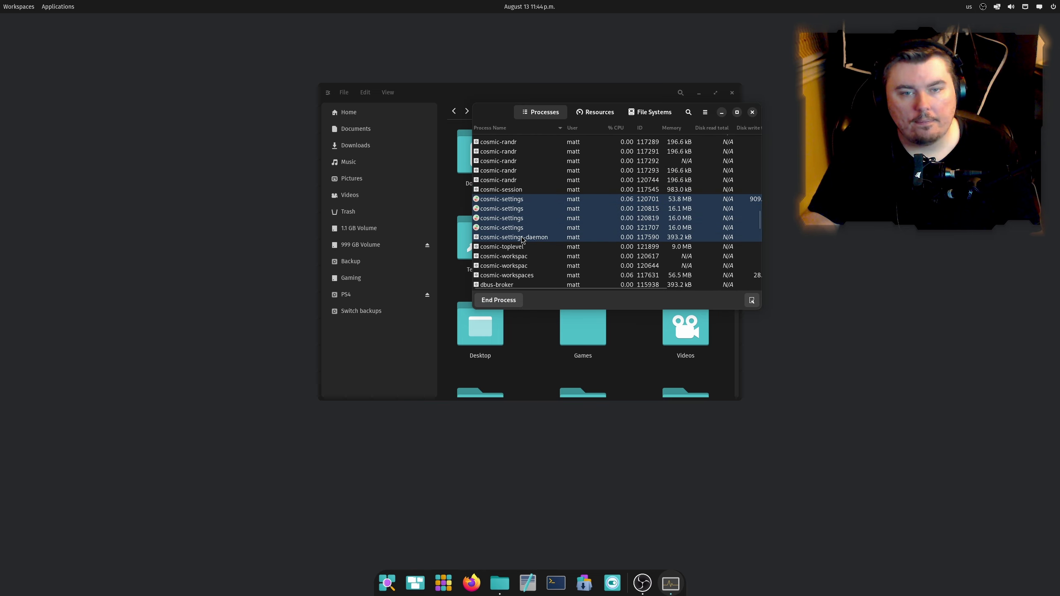
{"action": "right_click", "coordinate": [518, 236]}
{"action": "key", "text": "Escape"}
{"action": "left_click", "coordinate": [504, 191], "text": "shift"}
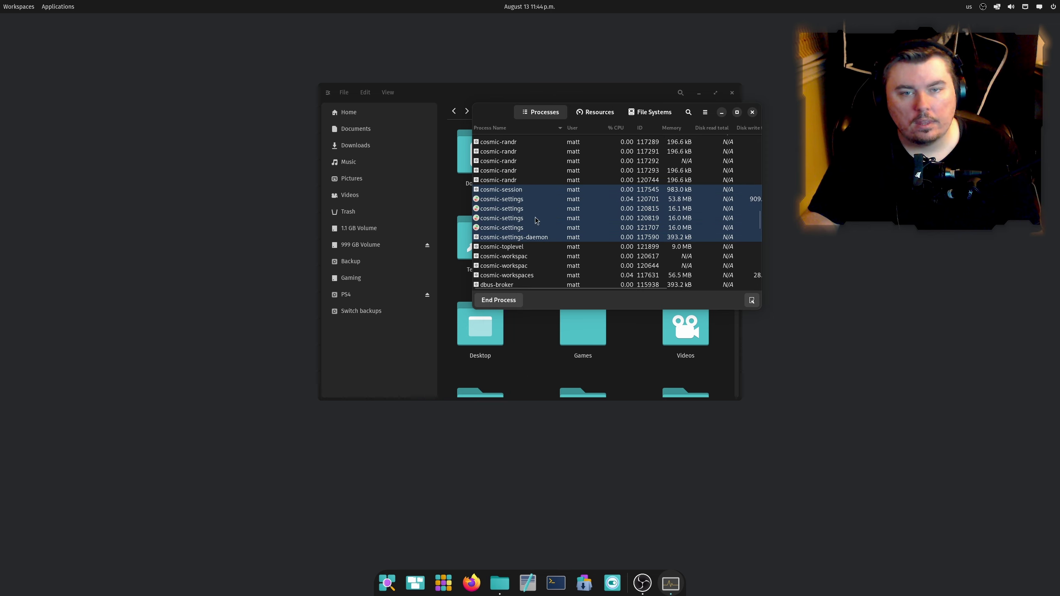
{"action": "key", "text": "ctrl+e"}
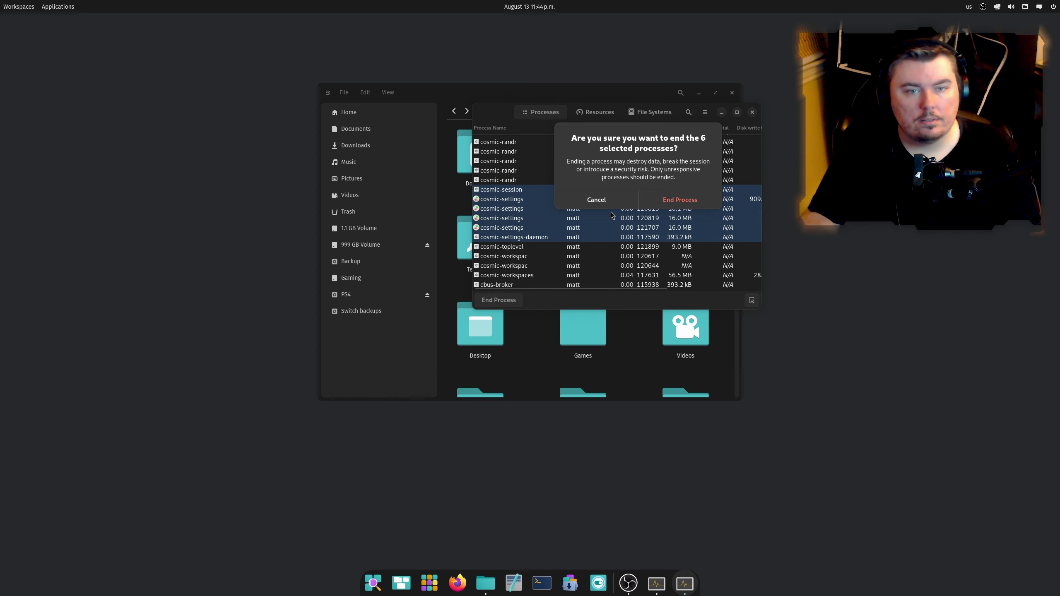
{"action": "left_click", "coordinate": [600, 201]}
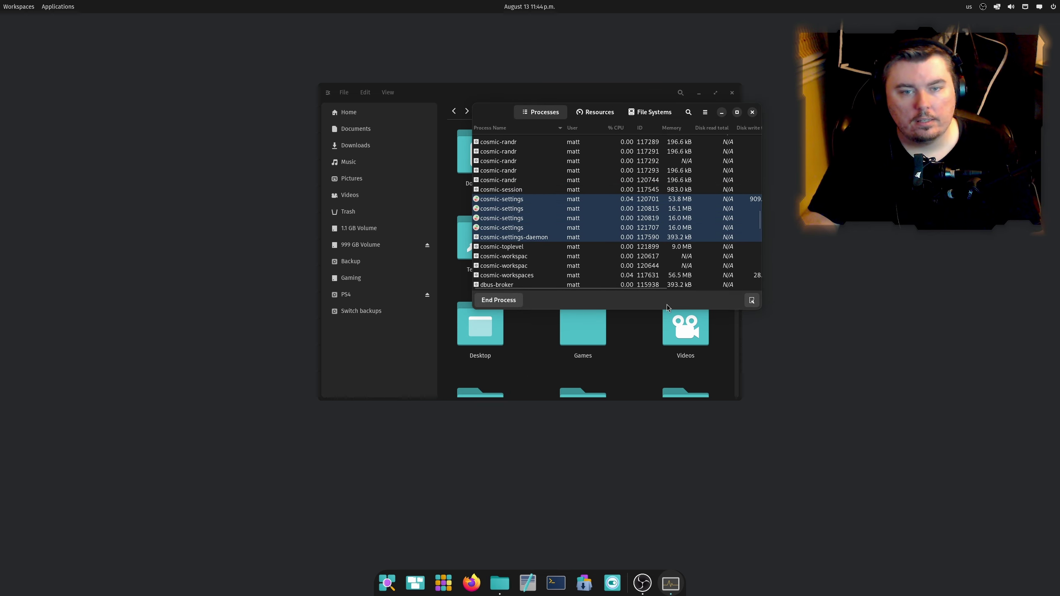
{"action": "key", "text": "ctrl+e"}
{"action": "left_click", "coordinate": [685, 198]}
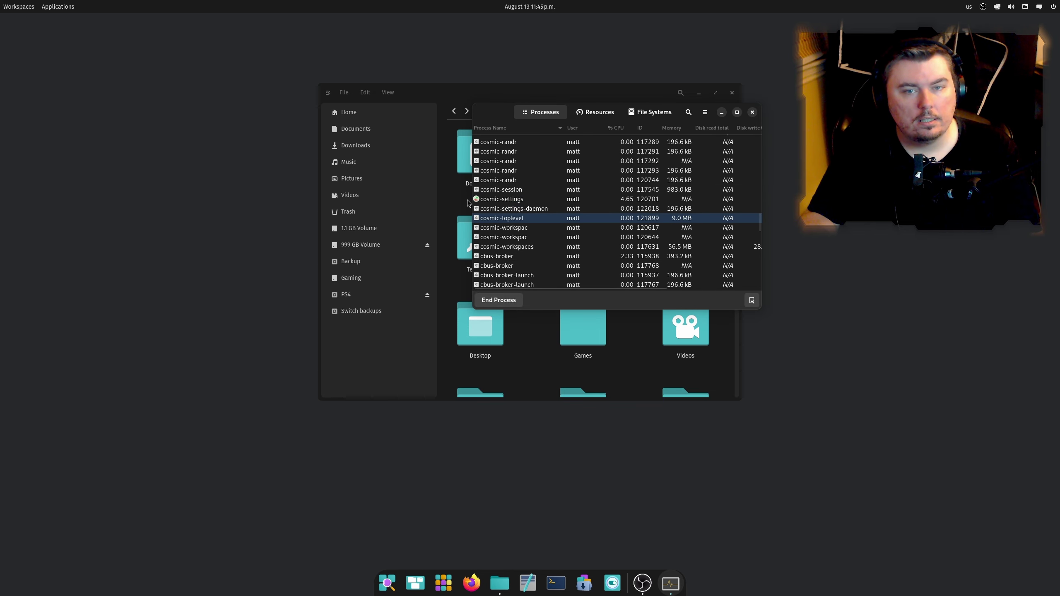
End the cosmic-settings-daemon process and relaunch COSMIC Settings
{"action": "left_click", "coordinate": [484, 208]}
{"action": "left_click", "coordinate": [498, 299]}
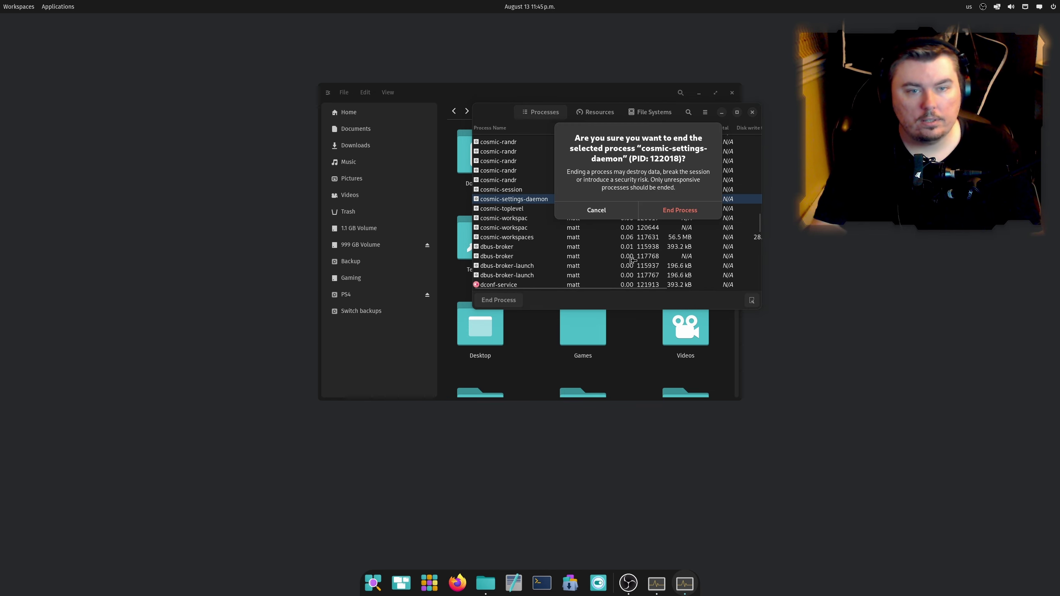
{"action": "left_click", "coordinate": [677, 211]}
{"action": "left_click", "coordinate": [615, 582]}
Close System Monitor and the file manager, and maximize the Settings window
{"action": "left_click", "coordinate": [752, 111]}
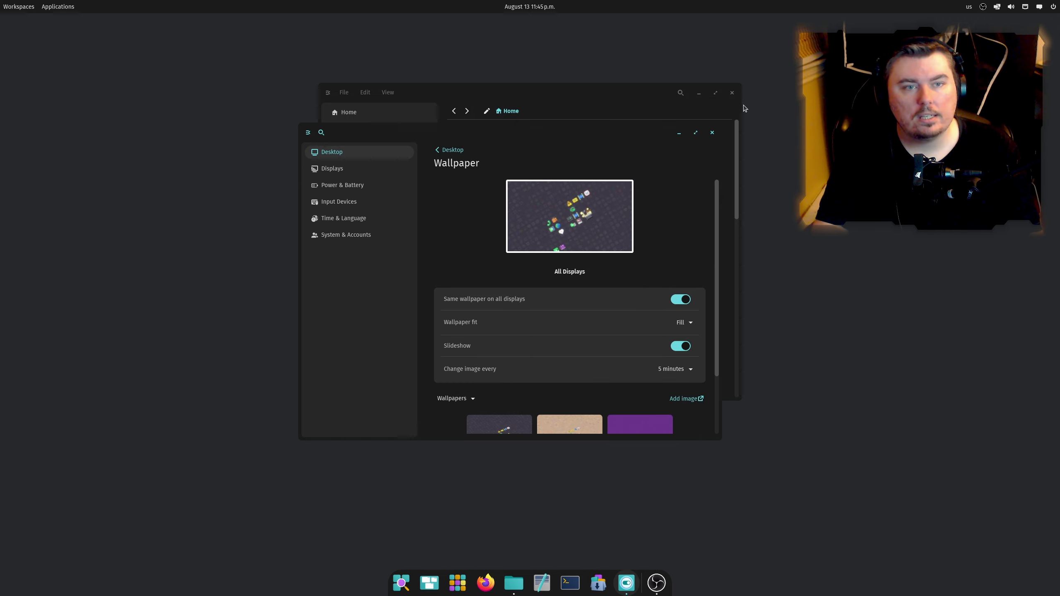
{"action": "left_click", "coordinate": [731, 92]}
{"action": "double_click", "coordinate": [584, 127]}
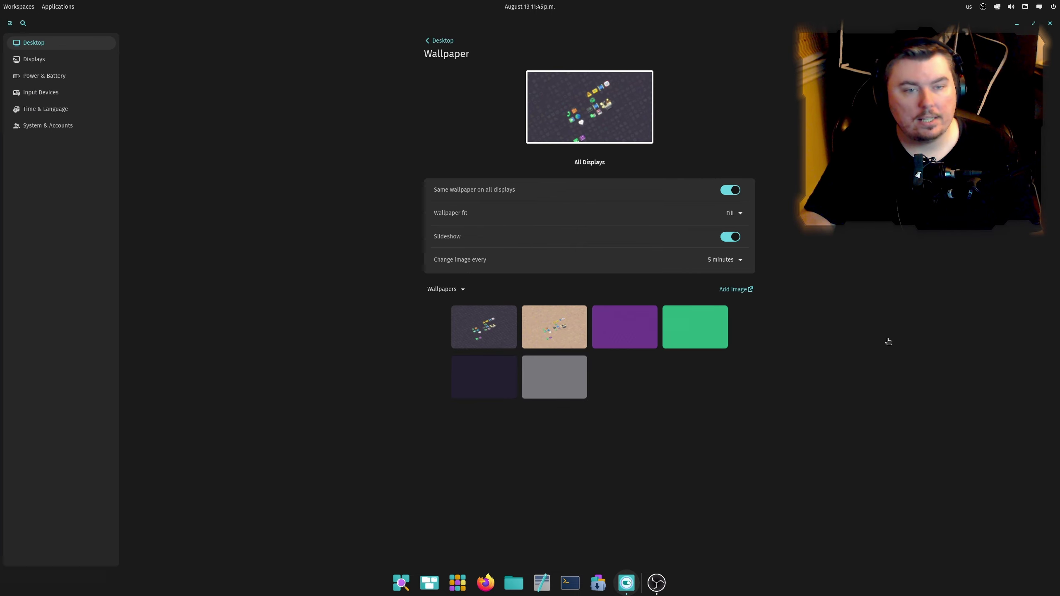
Add the video-game artwork image from Pictures as wallpaper and return to Desktop
{"action": "left_click", "coordinate": [732, 292]}
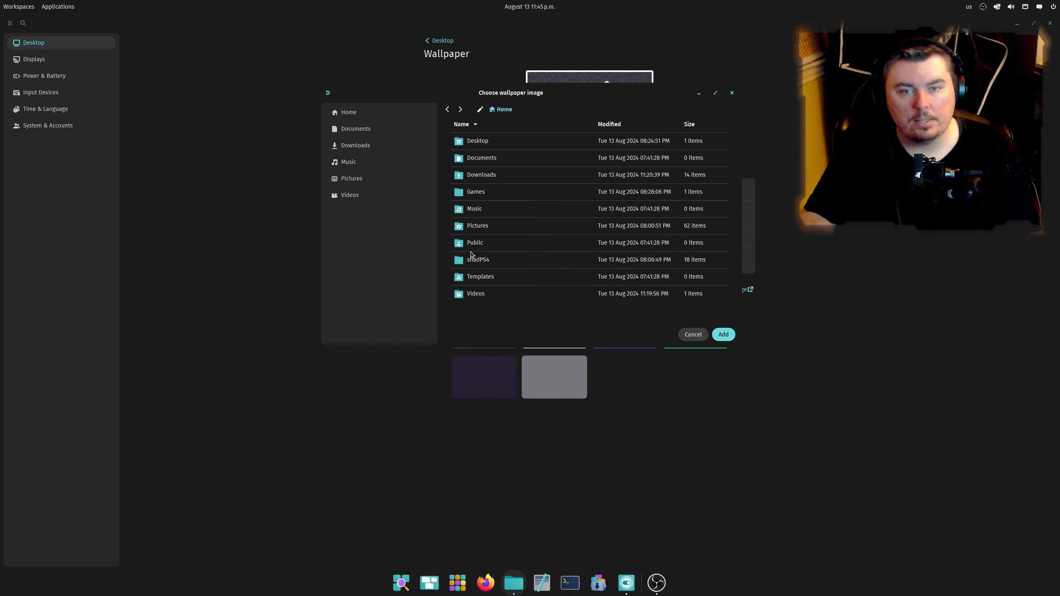
{"action": "left_click", "coordinate": [385, 176]}
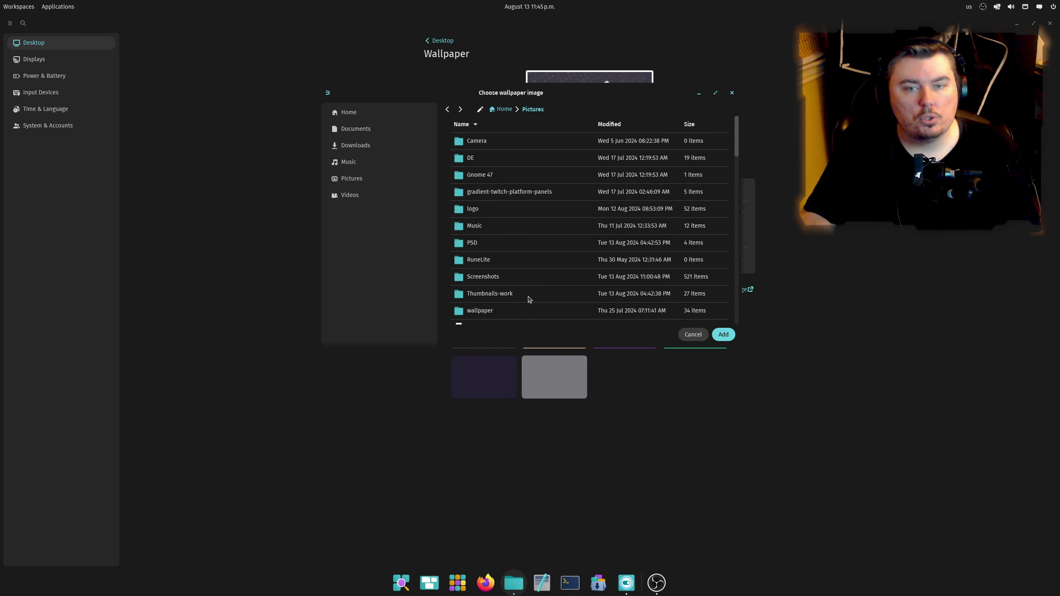
{"action": "scroll", "coordinate": [528, 300], "scroll_direction": "down", "scroll_amount": 15}
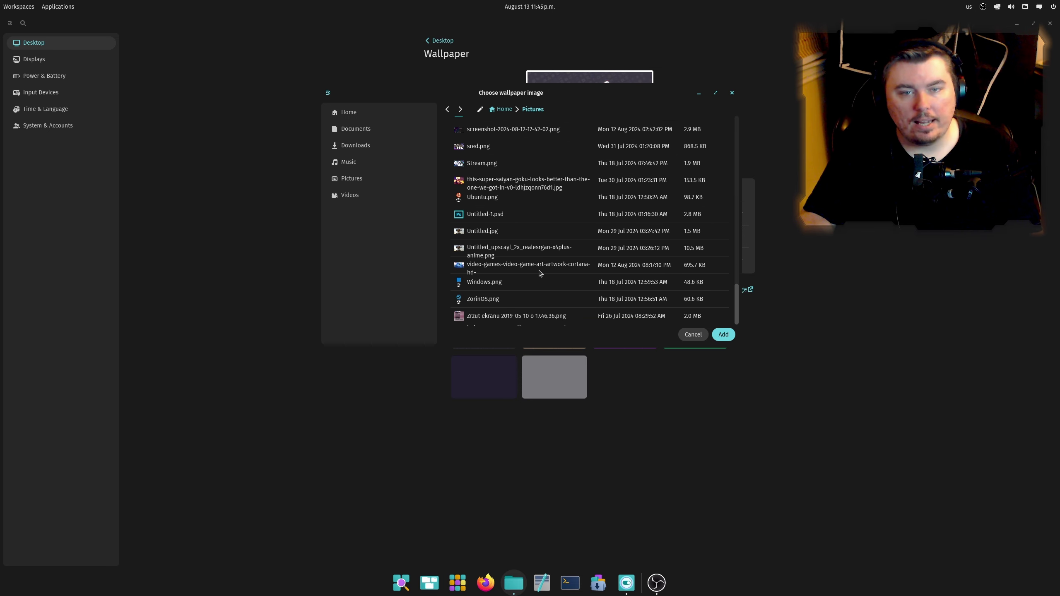
{"action": "left_click", "coordinate": [528, 270]}
{"action": "left_click", "coordinate": [733, 337]}
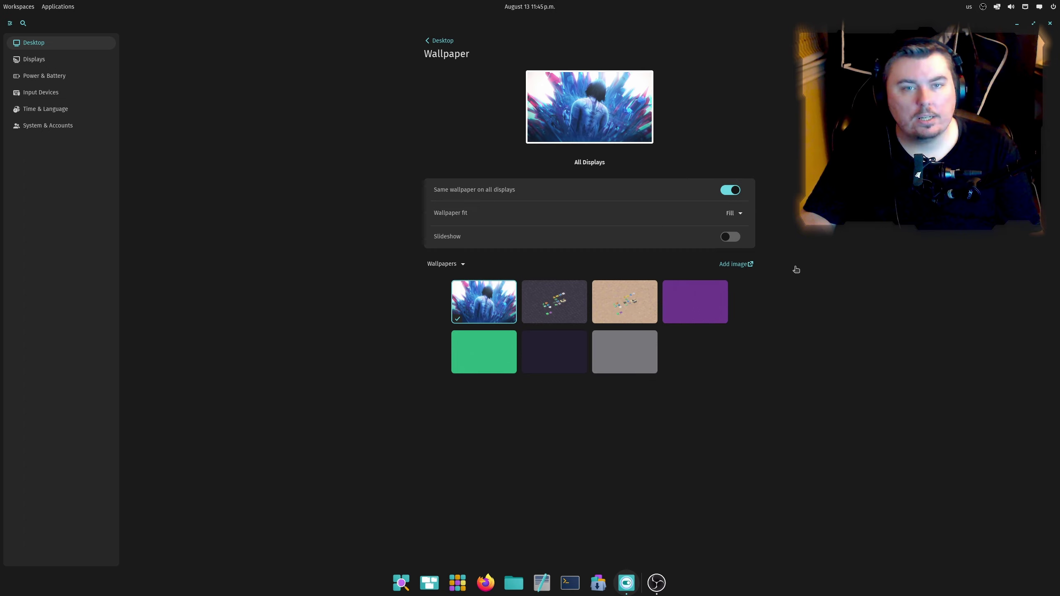
{"action": "left_click", "coordinate": [427, 41]}
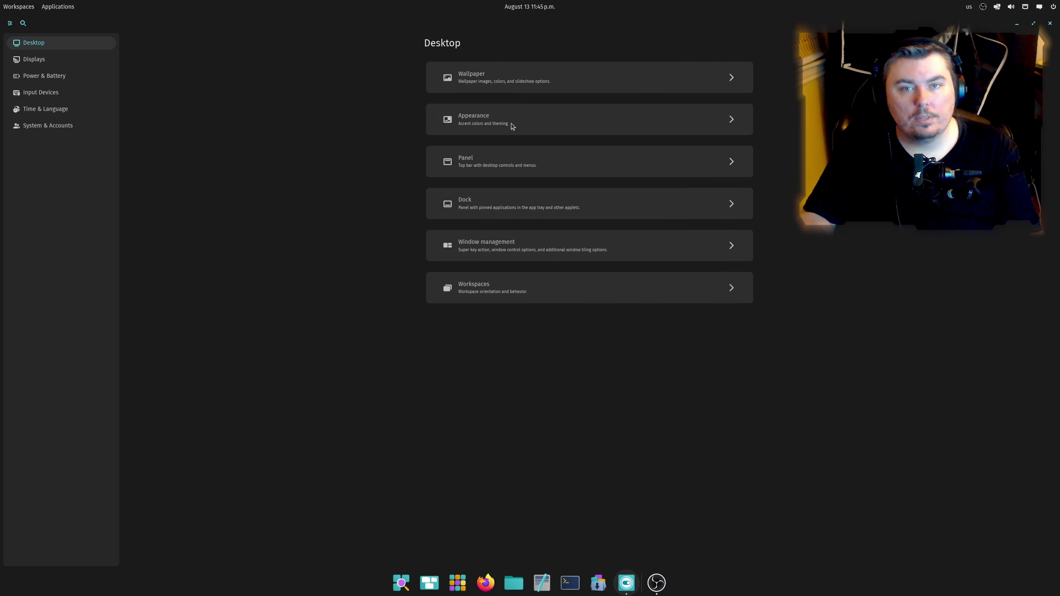
Open Appearance and look through the experimental icon theme choices without changing them
{"action": "left_click", "coordinate": [442, 126]}
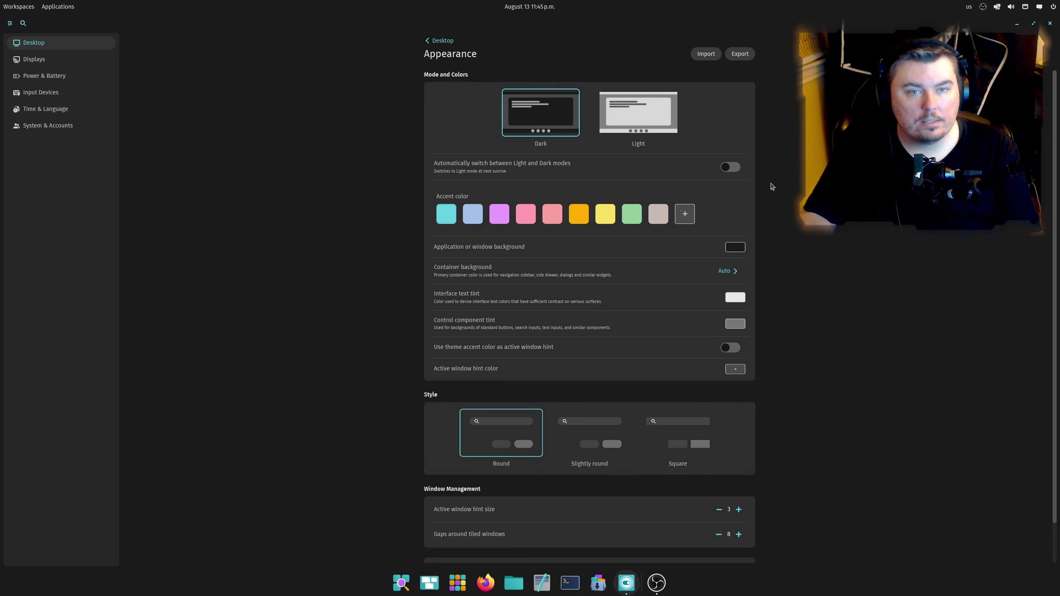
{"action": "scroll", "coordinate": [585, 267], "scroll_direction": "down", "scroll_amount": 2}
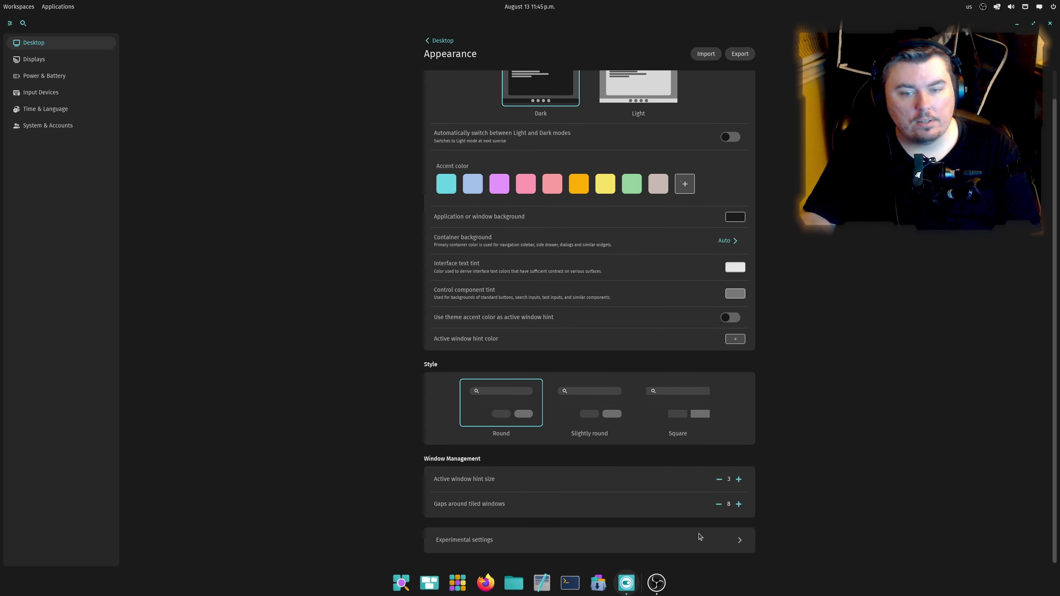
{"action": "left_click", "coordinate": [705, 546]}
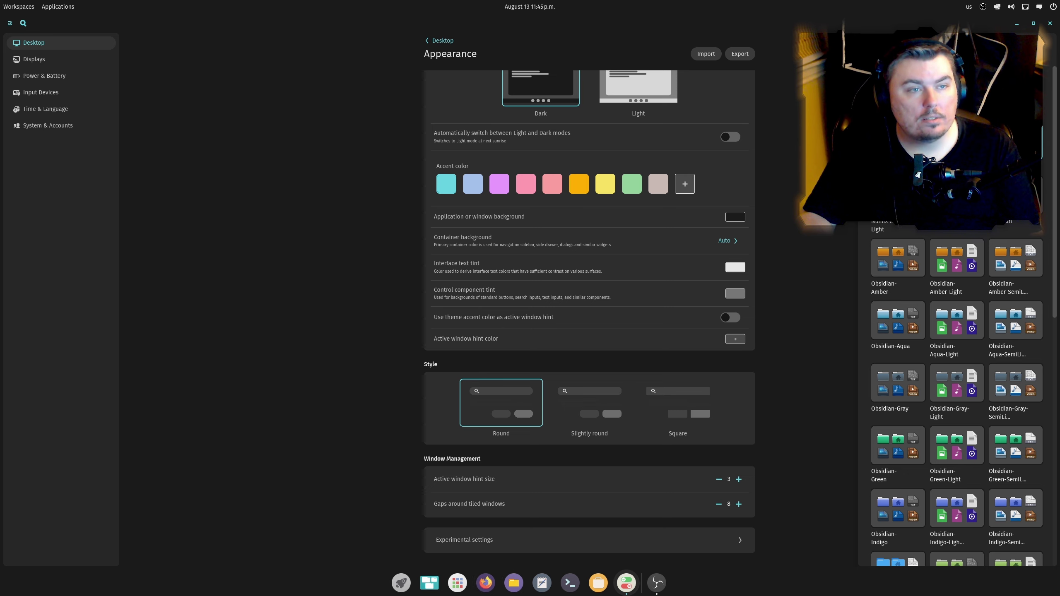
{"action": "left_click", "coordinate": [856, 265]}
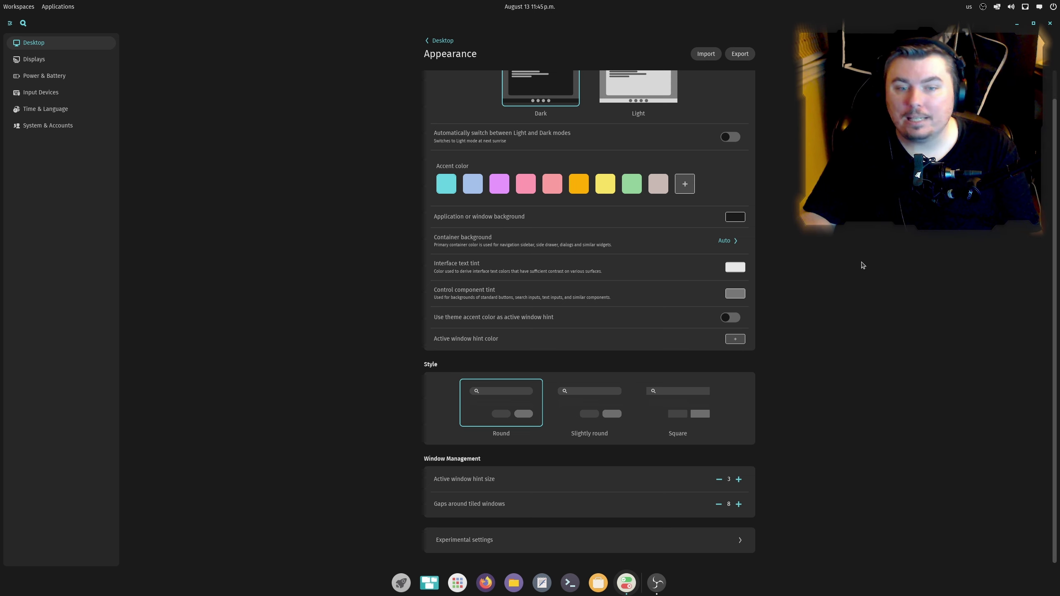
{"action": "scroll", "coordinate": [780, 261], "scroll_direction": "up", "scroll_amount": 2}
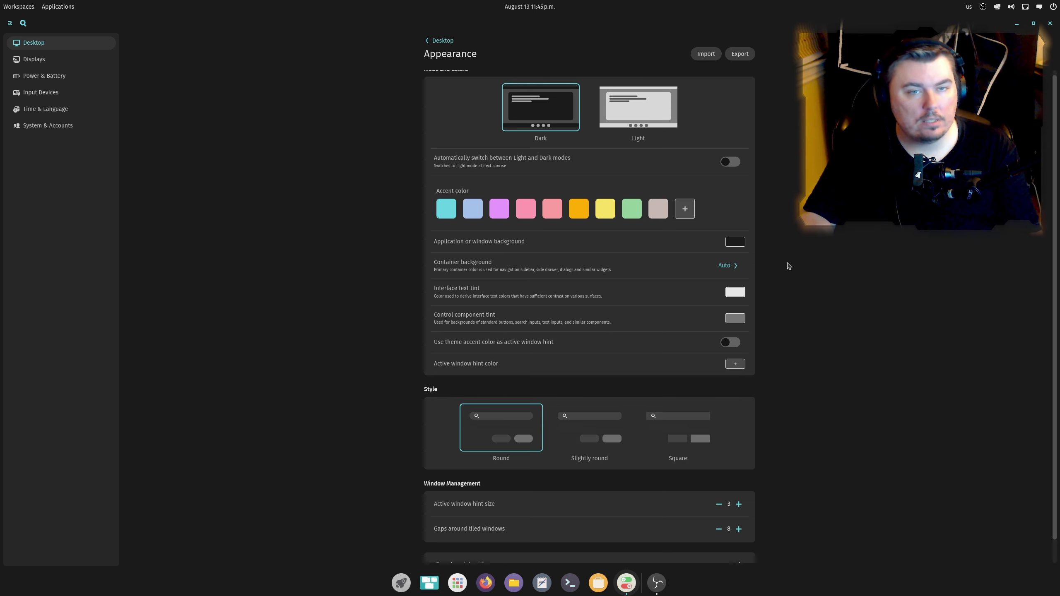
Make the interface background dark purple, add a bright green custom accent, then return to Desktop
{"action": "left_click", "coordinate": [734, 248]}
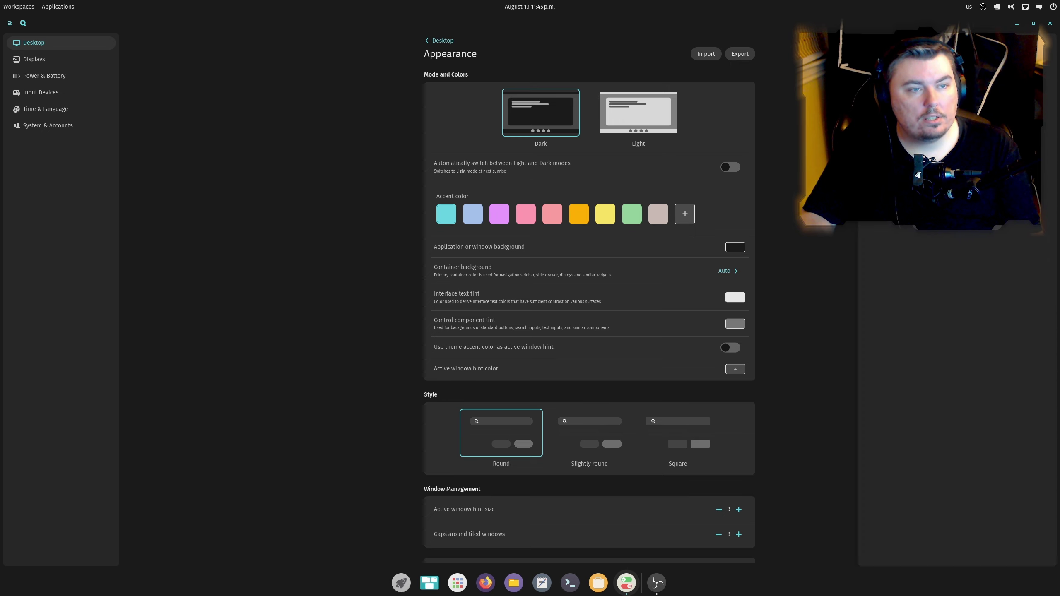
{"action": "left_click", "coordinate": [915, 235]}
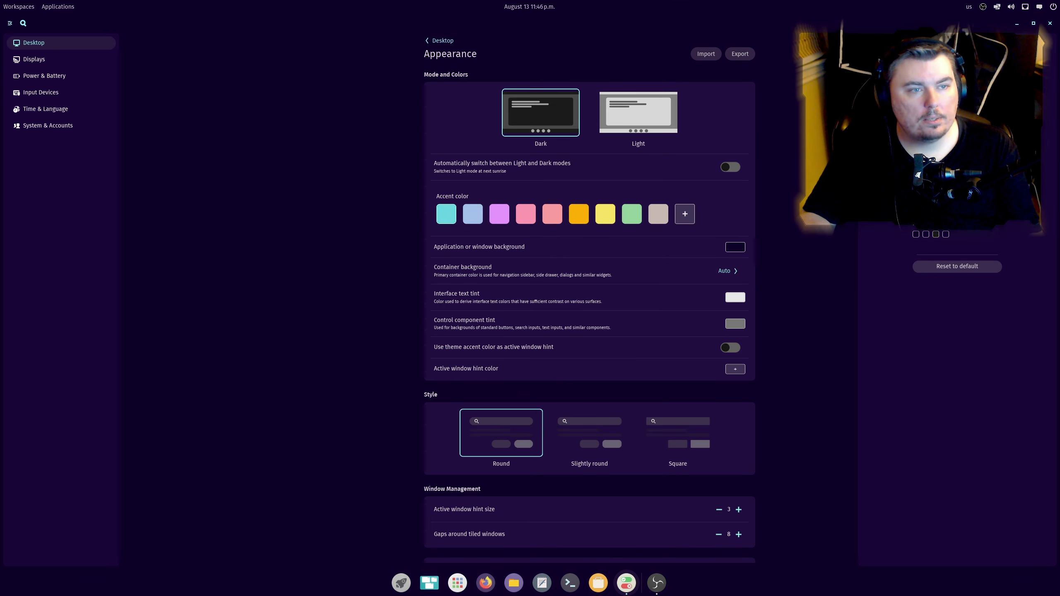
{"action": "key", "text": "Escape"}
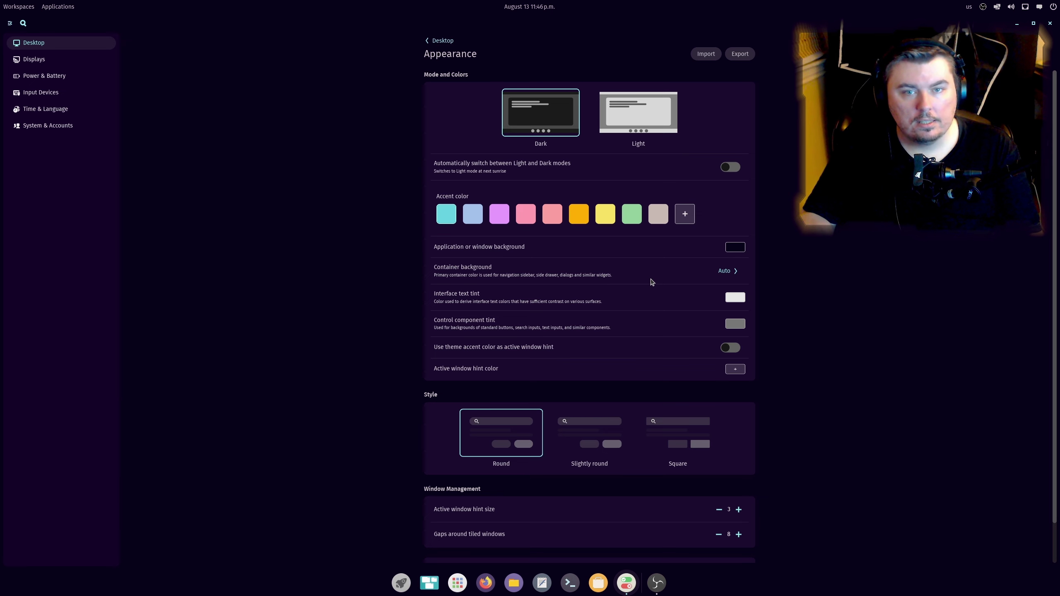
{"action": "left_click", "coordinate": [688, 220]}
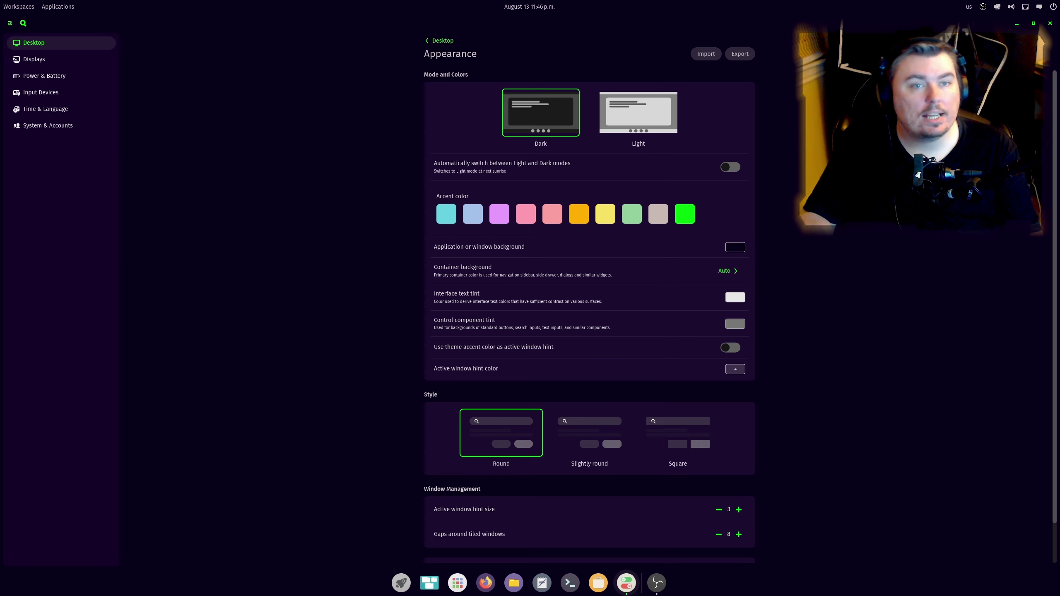
{"action": "left_click", "coordinate": [440, 42]}
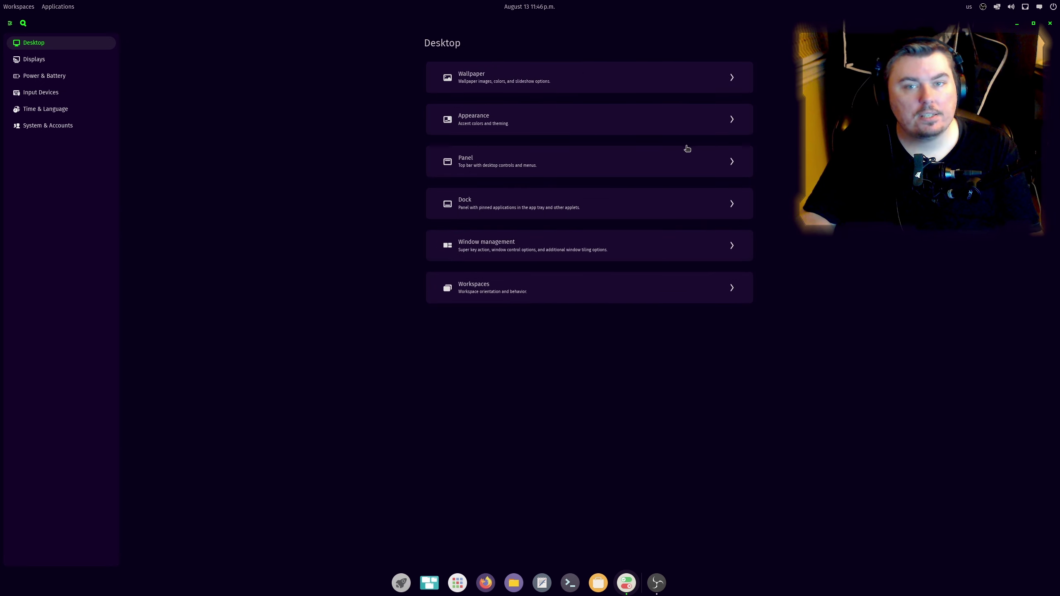
Open the Panel settings page, then search the AUR with 'yay cosmic-tweak' in a new terminal
{"action": "left_click", "coordinate": [474, 161]}
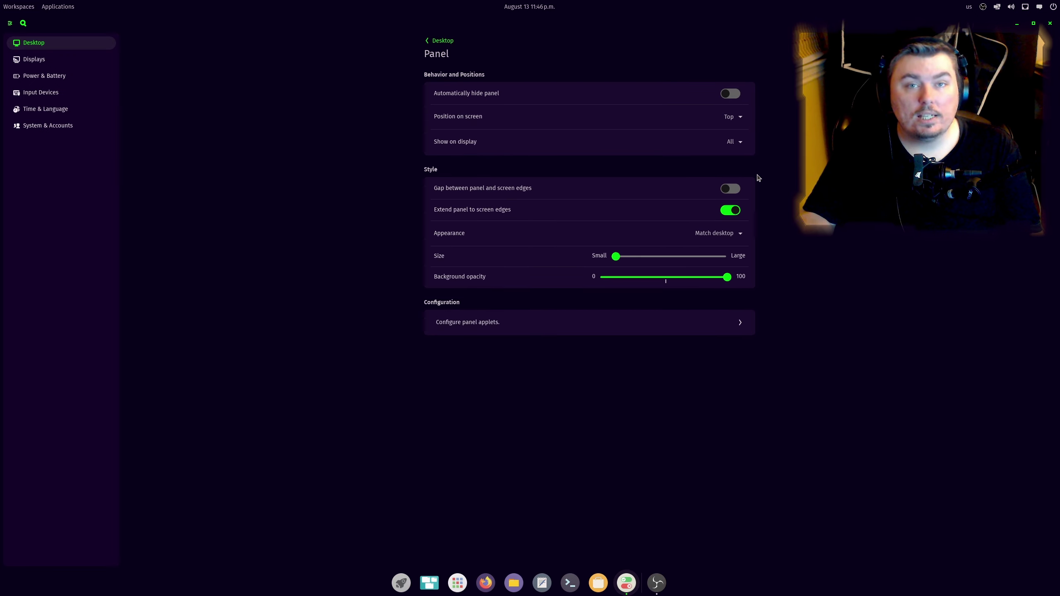
{"action": "left_click", "coordinate": [575, 588]}
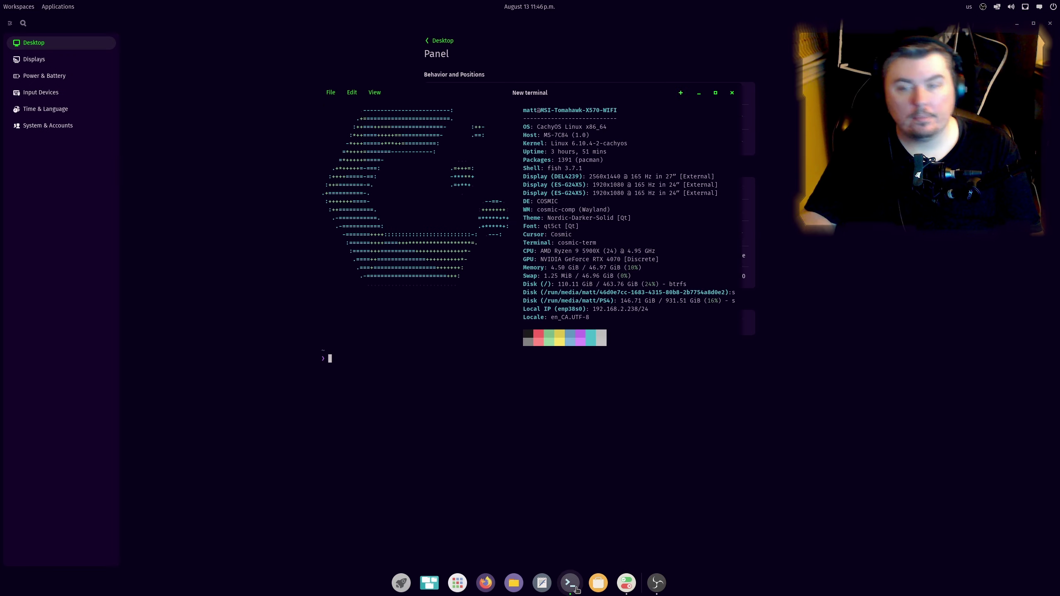
{"action": "type", "text": "yay cosmi"}
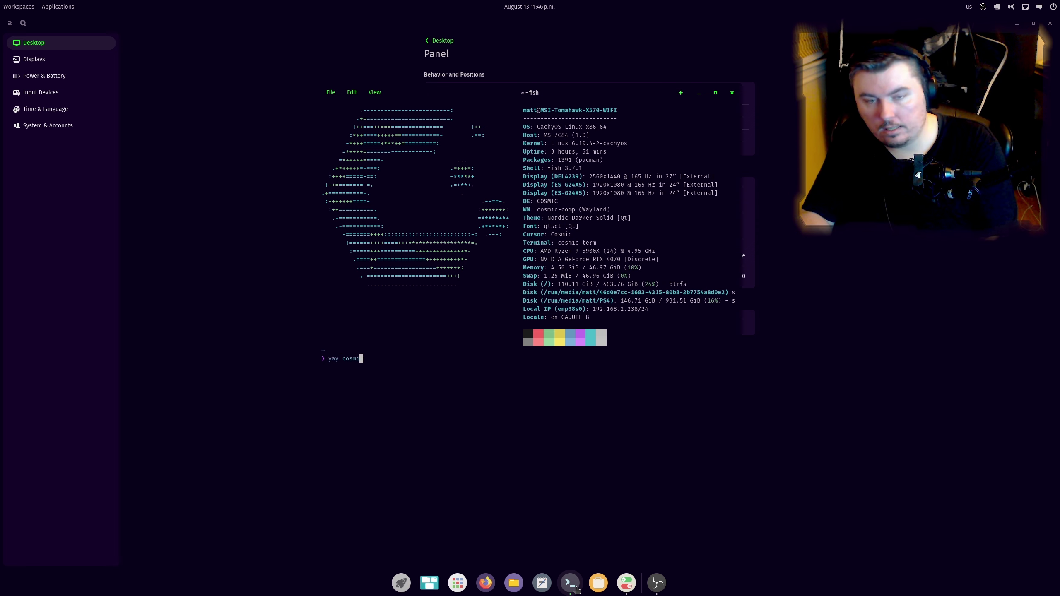
{"action": "type", "text": "c-twea"}
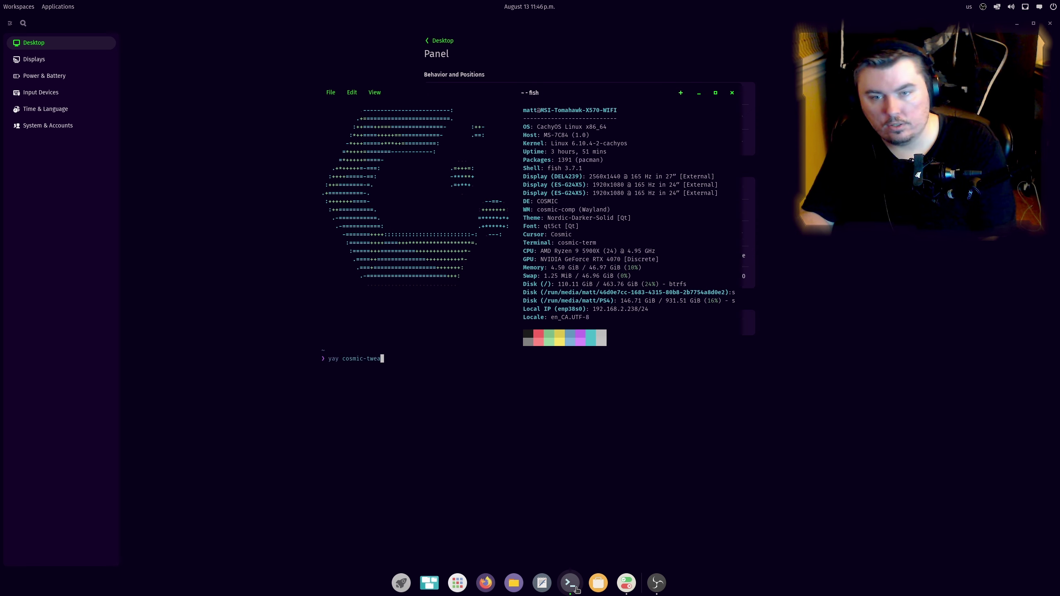
{"action": "type", "text": "k"}
{"action": "key", "text": "Return"}
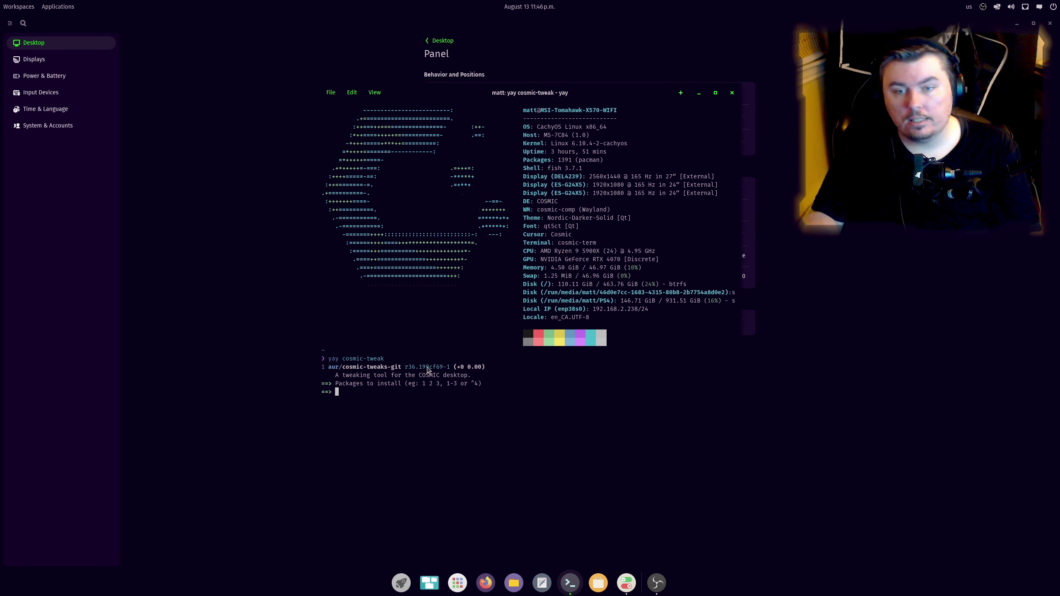
Install package 1 (cosmic-tweaks-git), accepting defaults, answering n, and confirming with y
{"action": "type", "text": "1"}
{"action": "key", "text": "Return"}
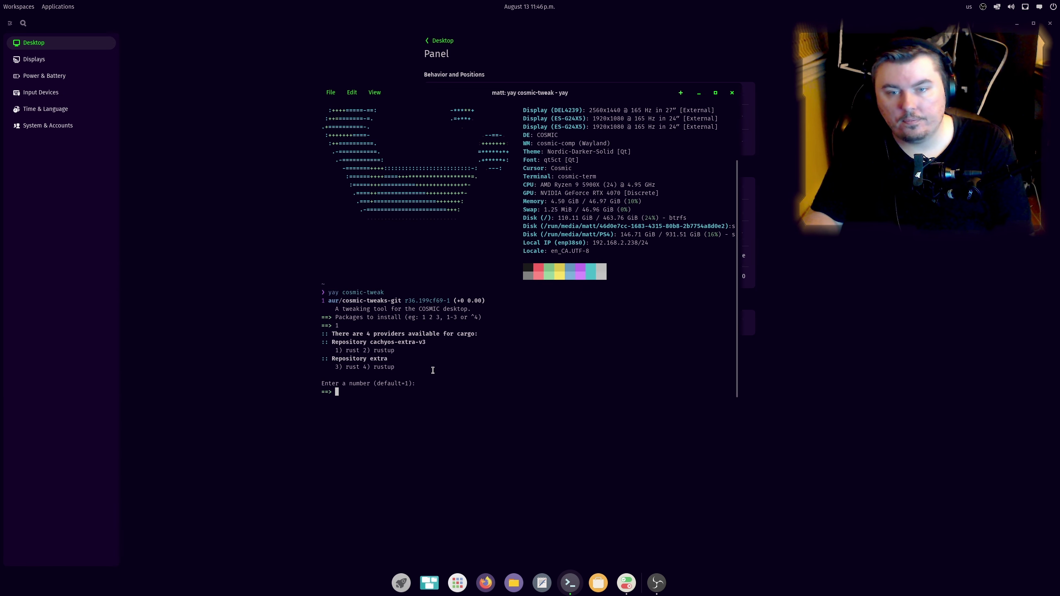
{"action": "key", "text": "Return"}
{"action": "key", "text": "Return"}
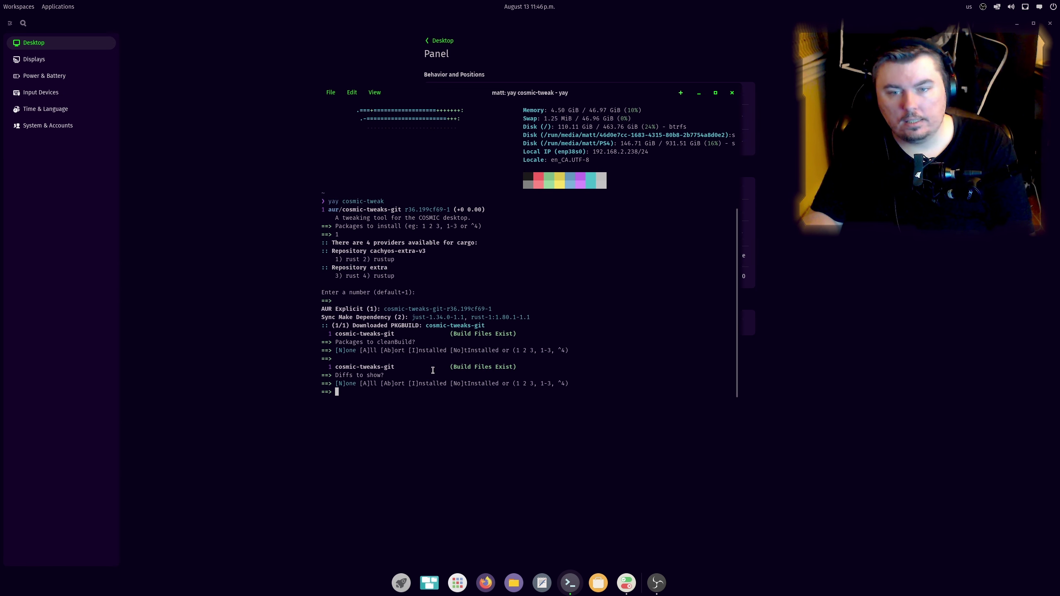
{"action": "key", "text": "Return"}
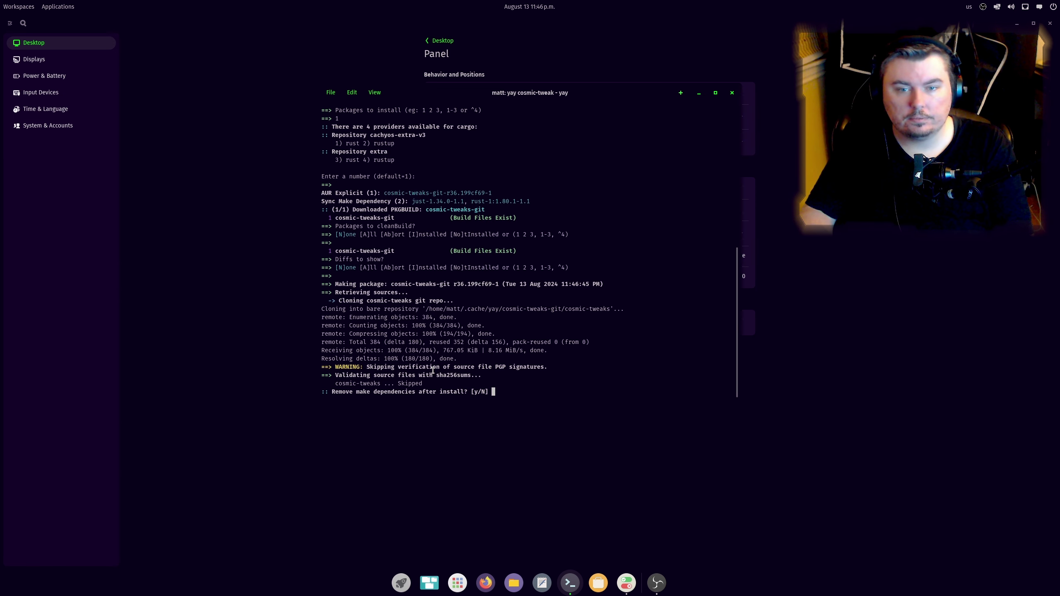
{"action": "type", "text": "n"}
{"action": "key", "text": "Return"}
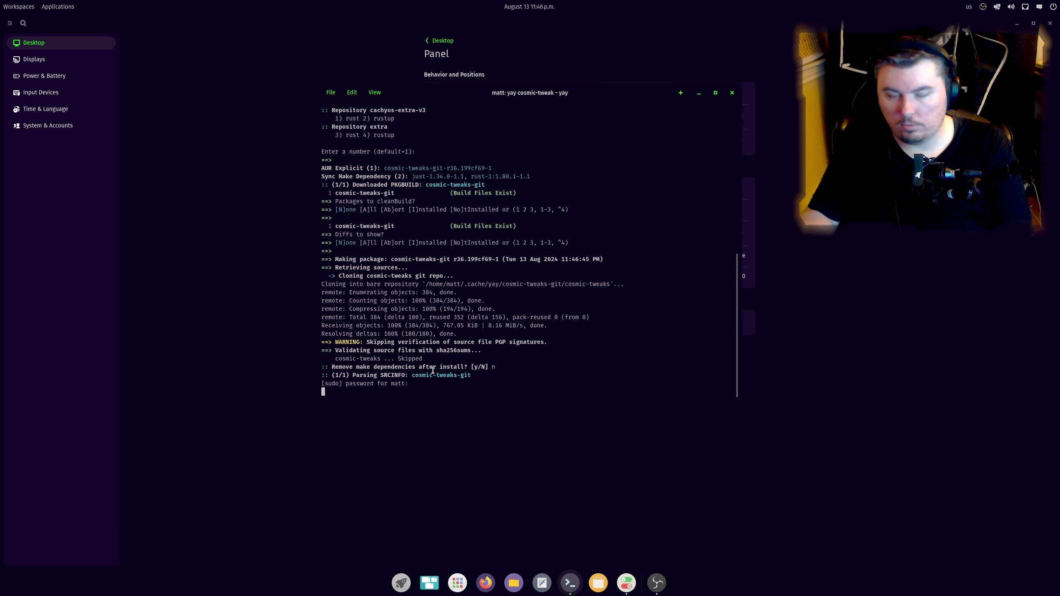
{"action": "key", "text": "Return"}
{"action": "type", "text": "y"}
{"action": "key", "text": "Return"}
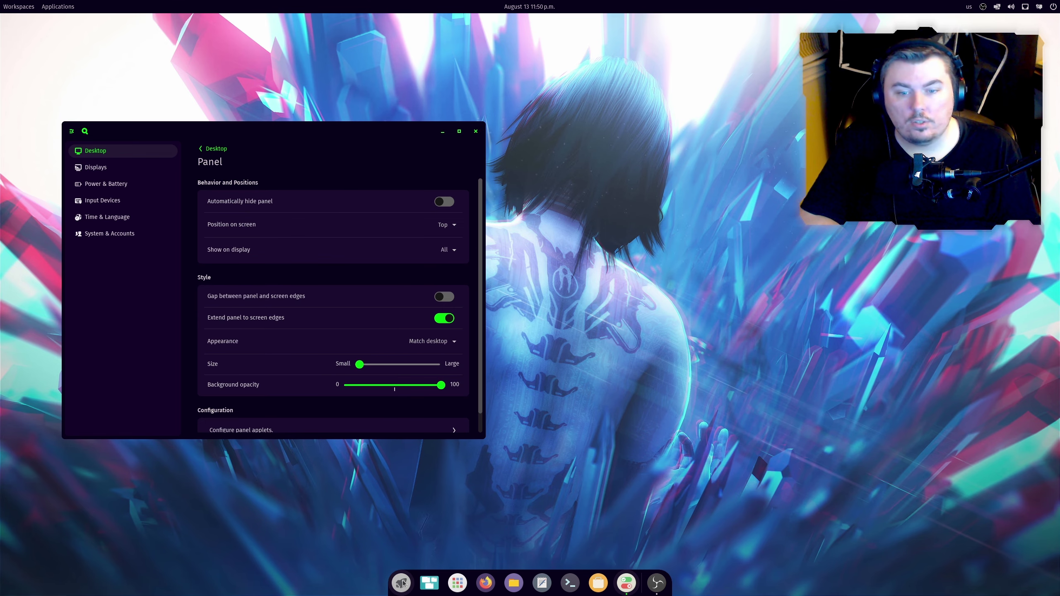
Search the App Library for 'twe' and launch Tweaks for COSMIC
{"action": "left_click", "coordinate": [457, 583]}
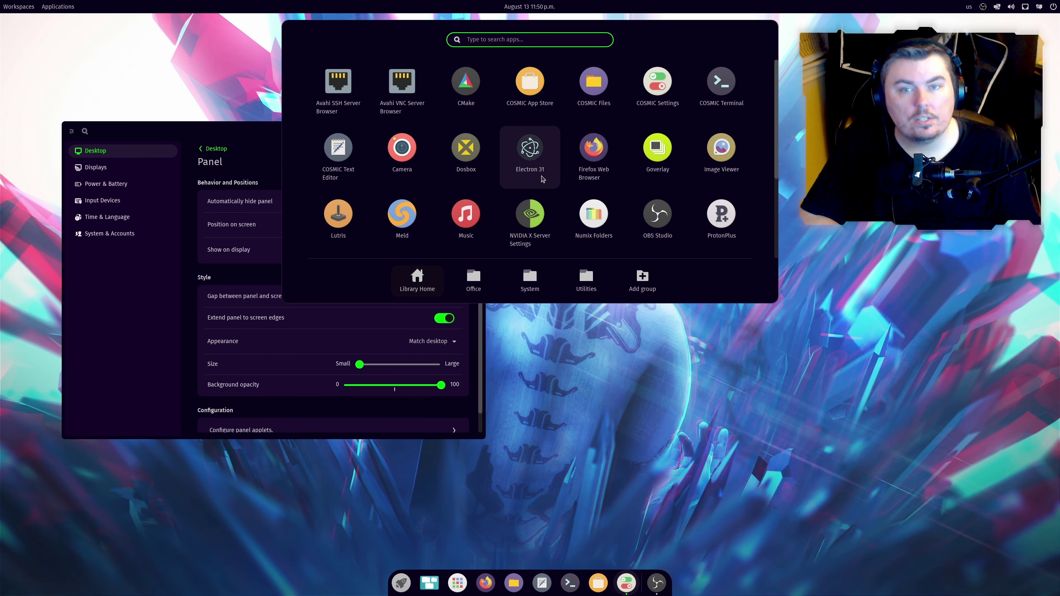
{"action": "scroll", "coordinate": [567, 178], "scroll_direction": "down", "scroll_amount": 3}
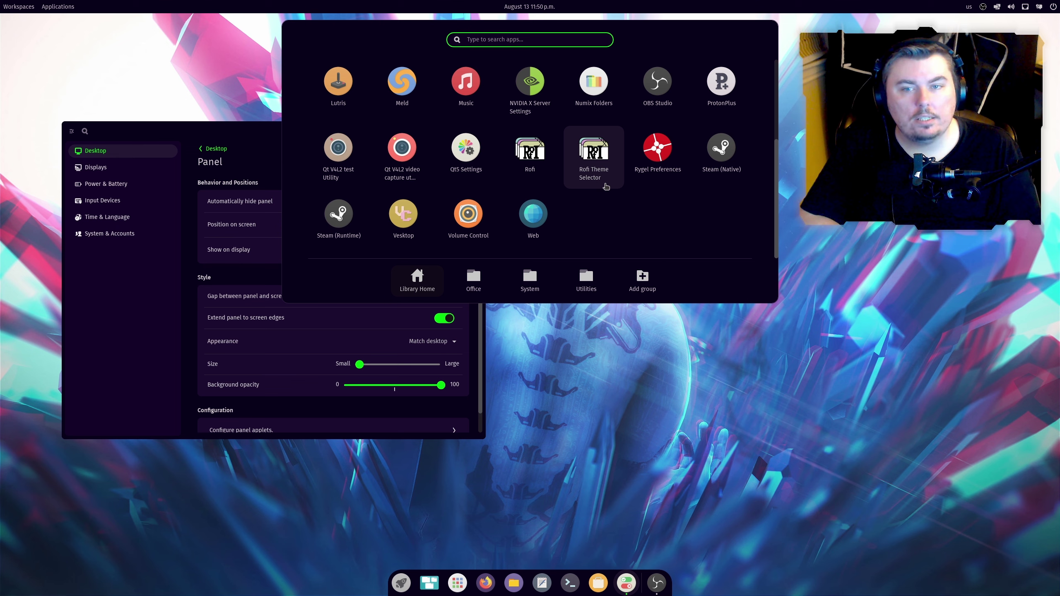
{"action": "scroll", "coordinate": [606, 186], "scroll_direction": "up", "scroll_amount": 3}
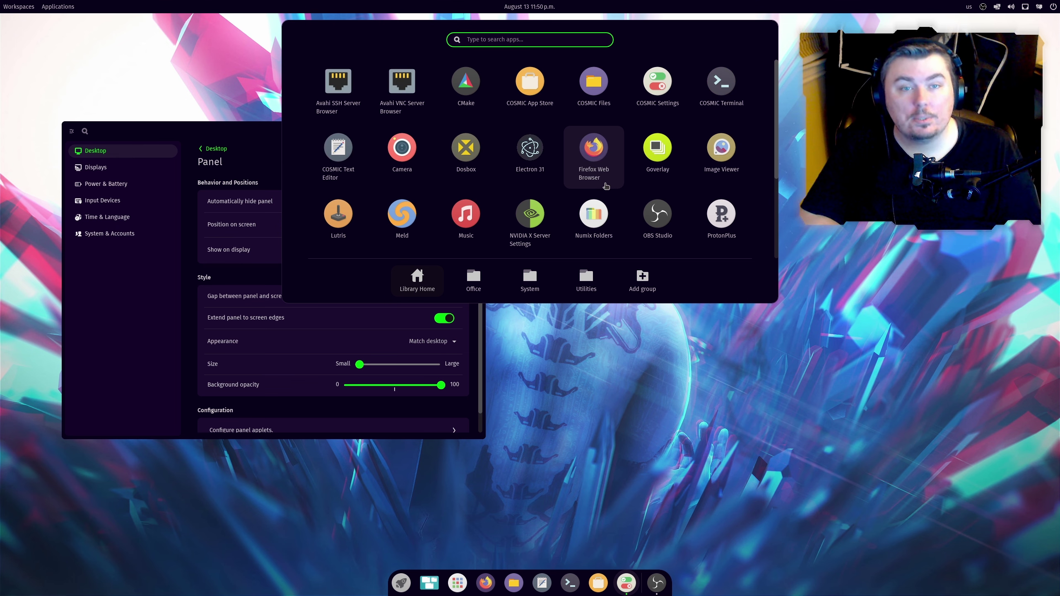
{"action": "type", "text": "t"}
{"action": "key", "text": "BackSpace"}
{"action": "type", "text": "twe"}
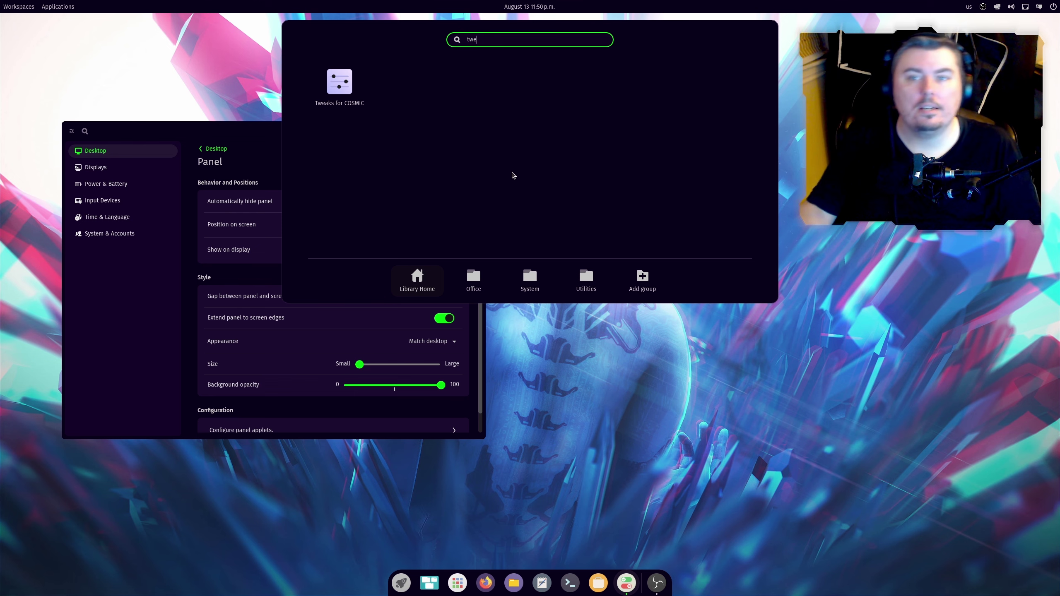
{"action": "left_click", "coordinate": [352, 96]}
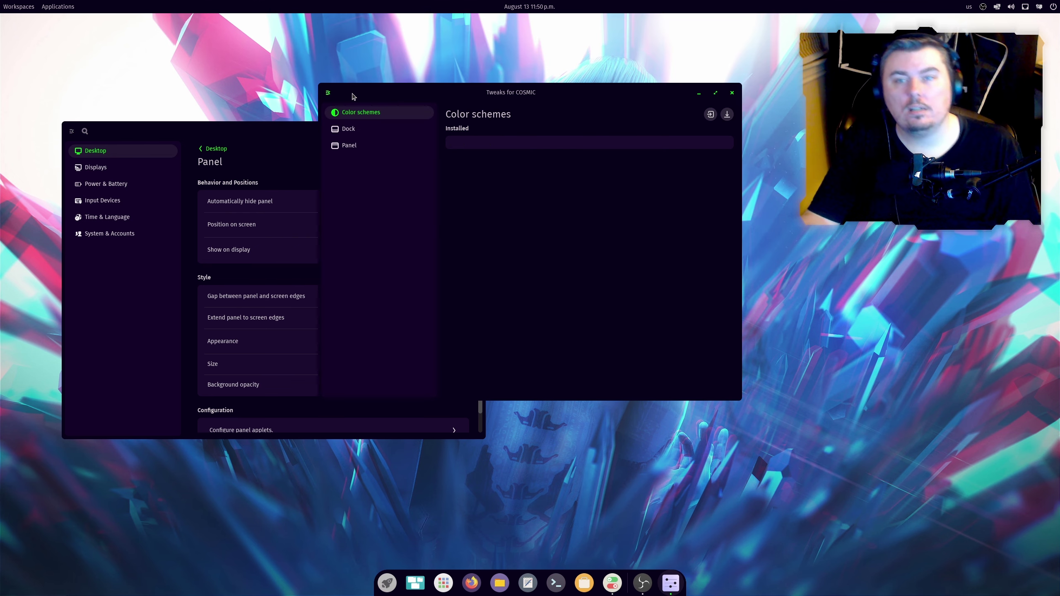
Minimize Settings and set the Dock padding and spacing sliders to 0 px
{"action": "left_click", "coordinate": [286, 135]}
{"action": "left_click", "coordinate": [477, 132]}
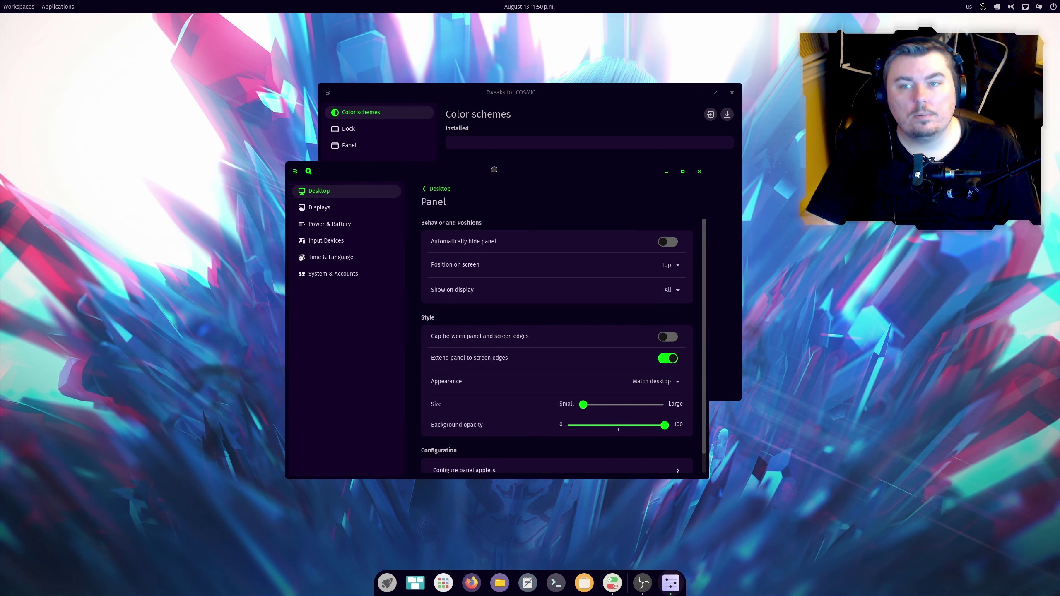
{"action": "left_click_drag", "start_coordinate": [476, 88], "coordinate": [394, 82]}
{"action": "left_click", "coordinate": [265, 122]}
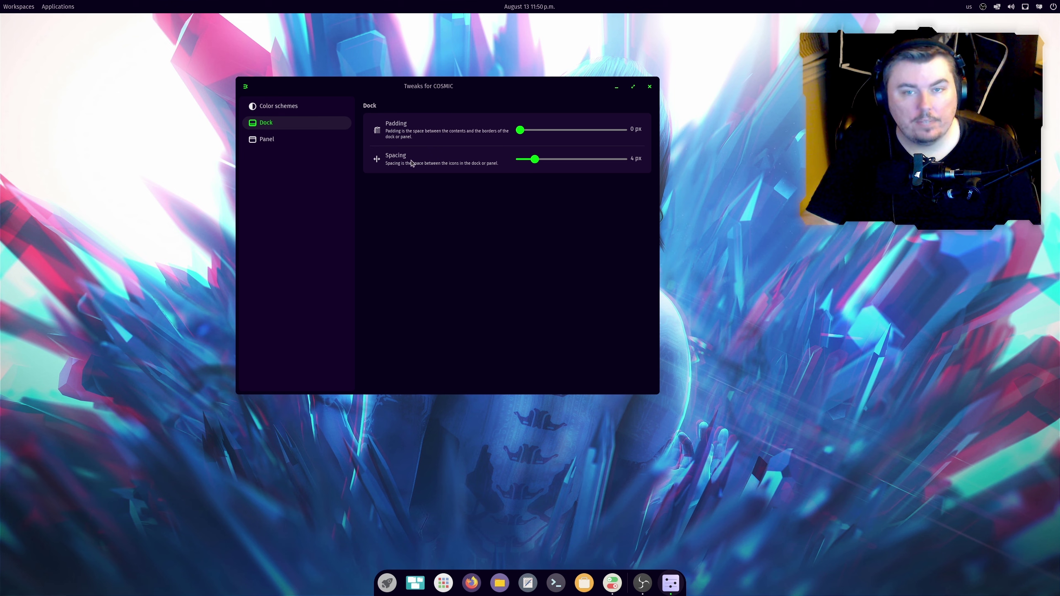
{"action": "left_click", "coordinate": [521, 130]}
{"action": "mouse_move", "coordinate": [520, 133]}
{"action": "left_mouse_down"}
{"action": "mouse_move", "coordinate": [620, 134]}
{"action": "mouse_move", "coordinate": [524, 134]}
{"action": "left_mouse_up"}
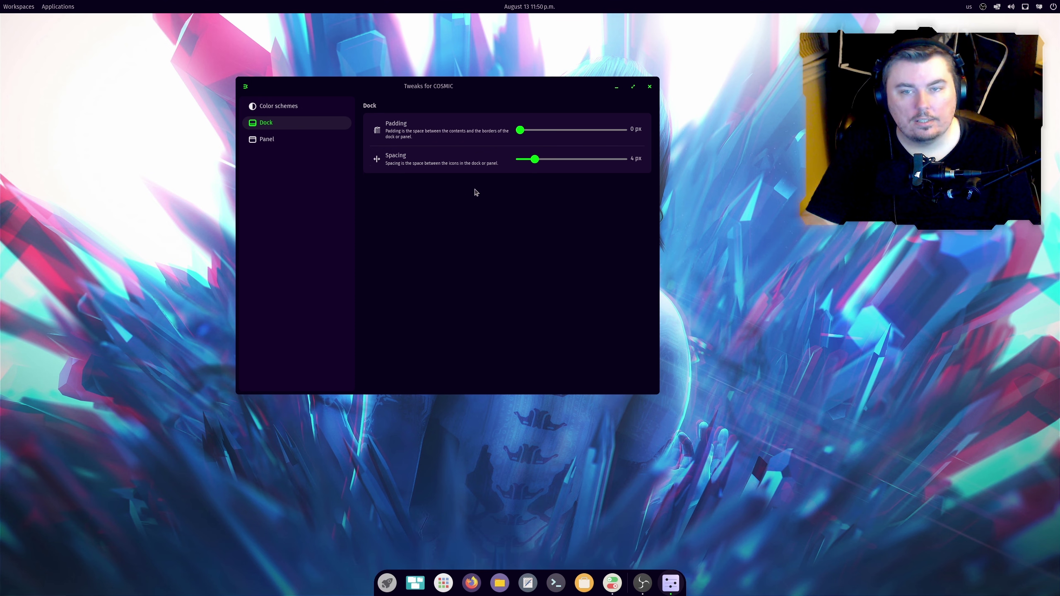
{"action": "left_click_drag", "start_coordinate": [531, 161], "coordinate": [494, 160]}
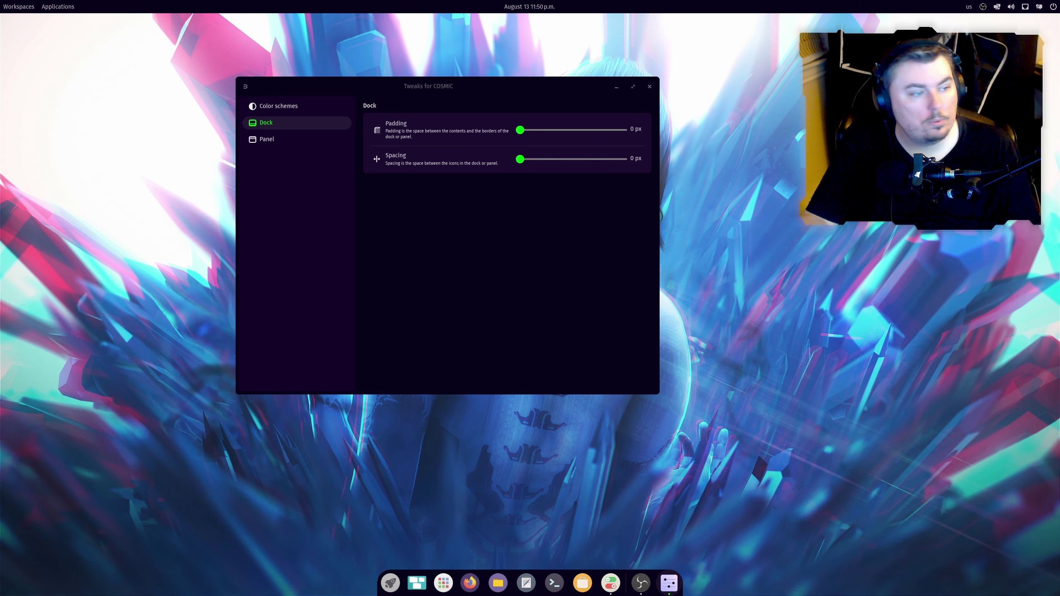
{"action": "left_click_drag", "start_coordinate": [914, 112], "coordinate": [360, 189]}
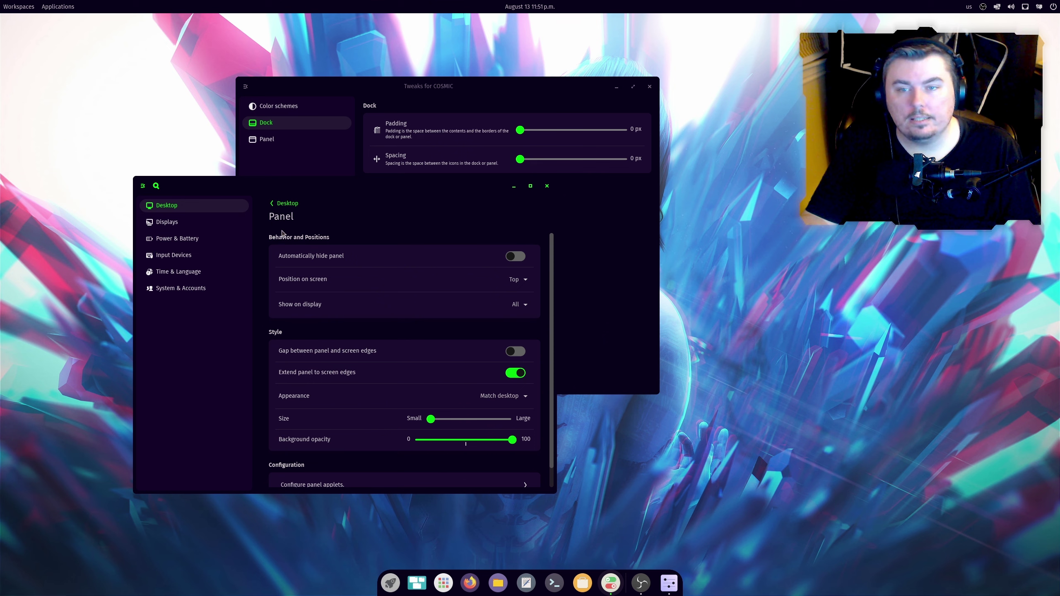
From Desktop, open the Dock page and enable 'Gap between dock and screen edges'
{"action": "left_click", "coordinate": [272, 204]}
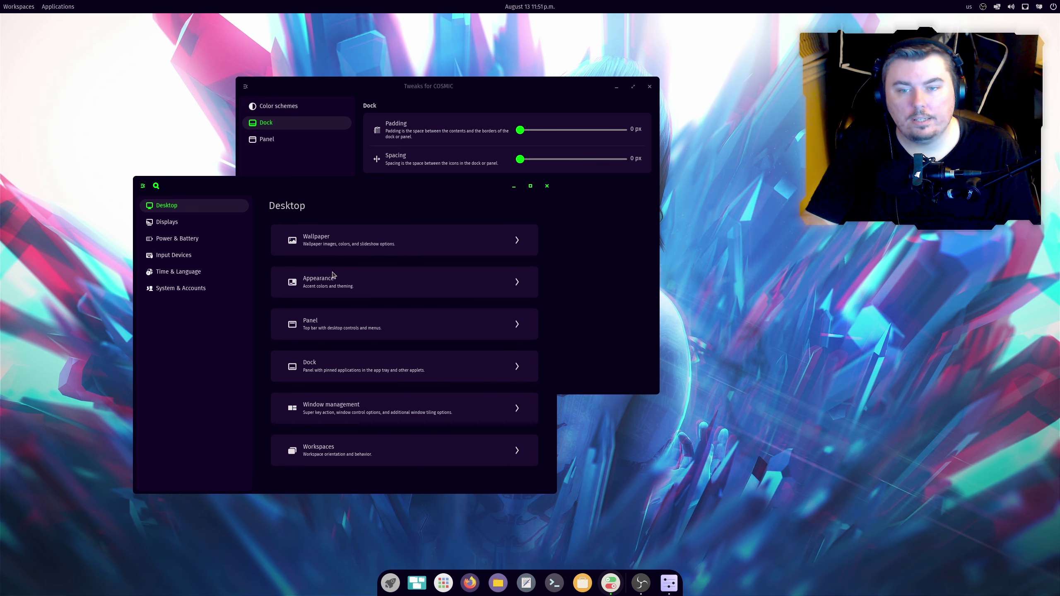
{"action": "left_click", "coordinate": [350, 361]}
{"action": "scroll", "coordinate": [388, 357], "scroll_direction": "down", "scroll_amount": 2}
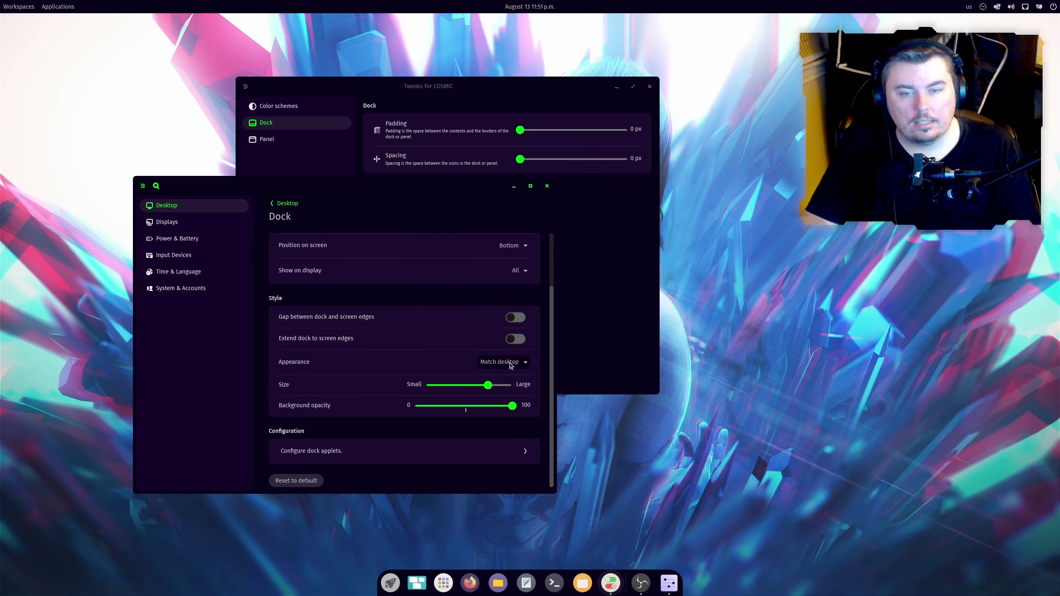
{"action": "left_click", "coordinate": [516, 319]}
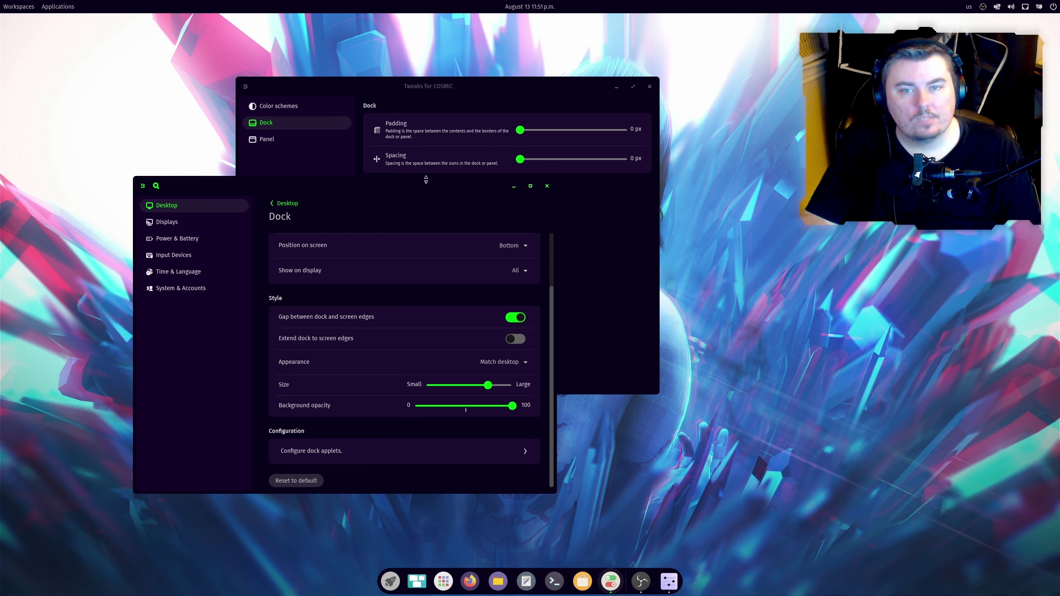
Close the Settings and Tweaks windows and open COSMIC Files at the Home folder
{"action": "key", "text": "super+q"}
{"action": "key", "text": "super+q"}
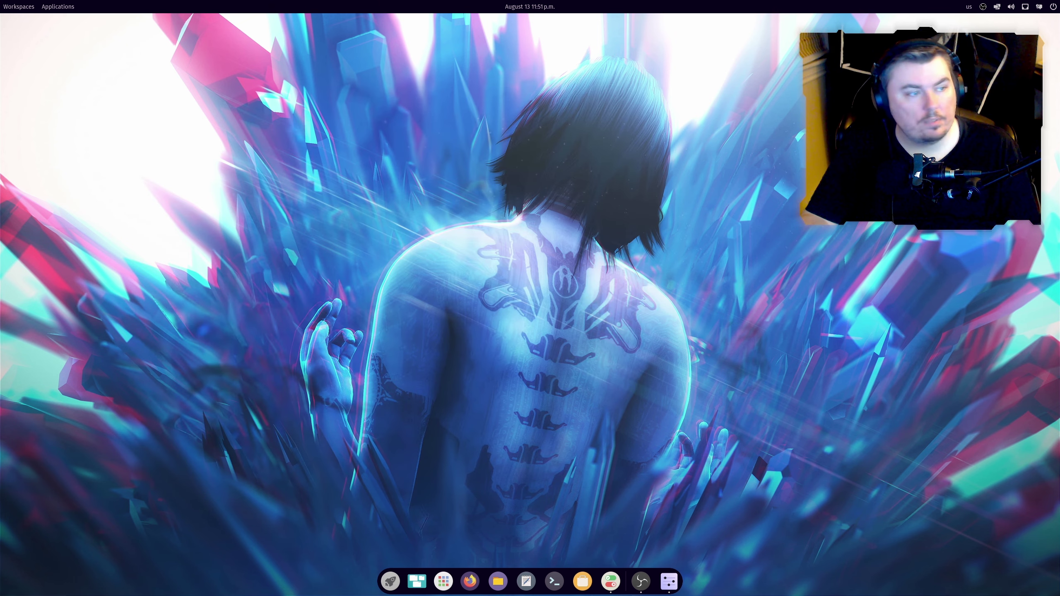
{"action": "key", "text": "super+f"}
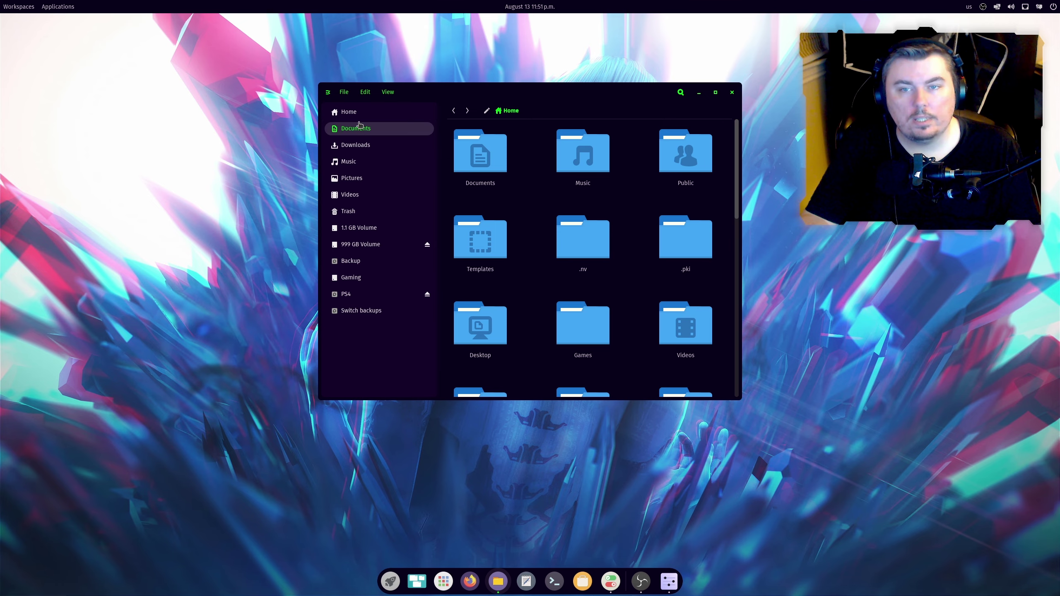
{"action": "scroll", "coordinate": [622, 259], "scroll_direction": "down", "scroll_amount": 3}
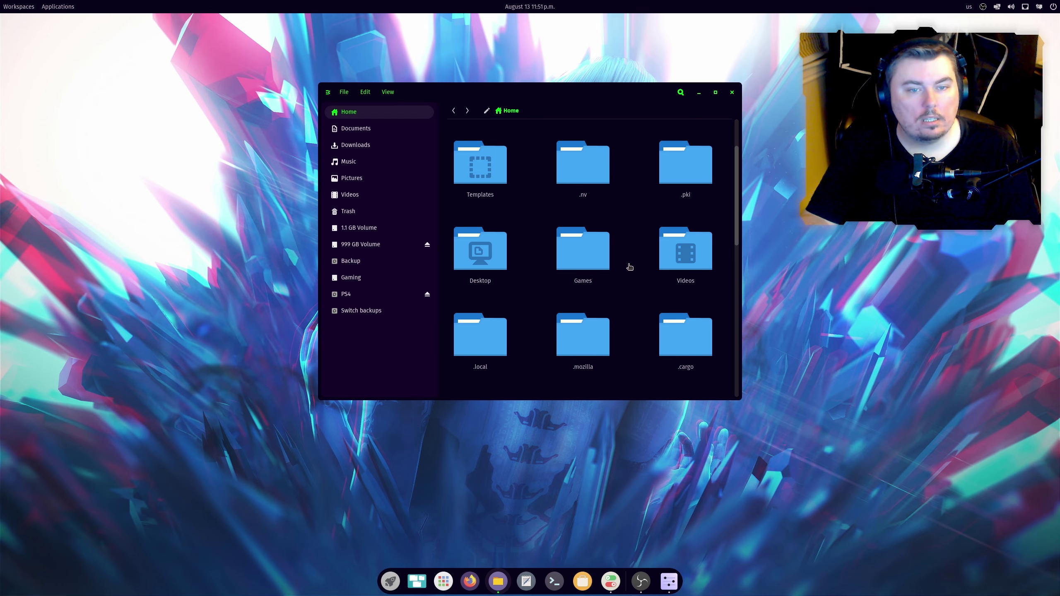
In a second Files window, open com.system76.CosmicPanel.Dock and then its v1 folder
{"action": "key", "text": "super+f"}
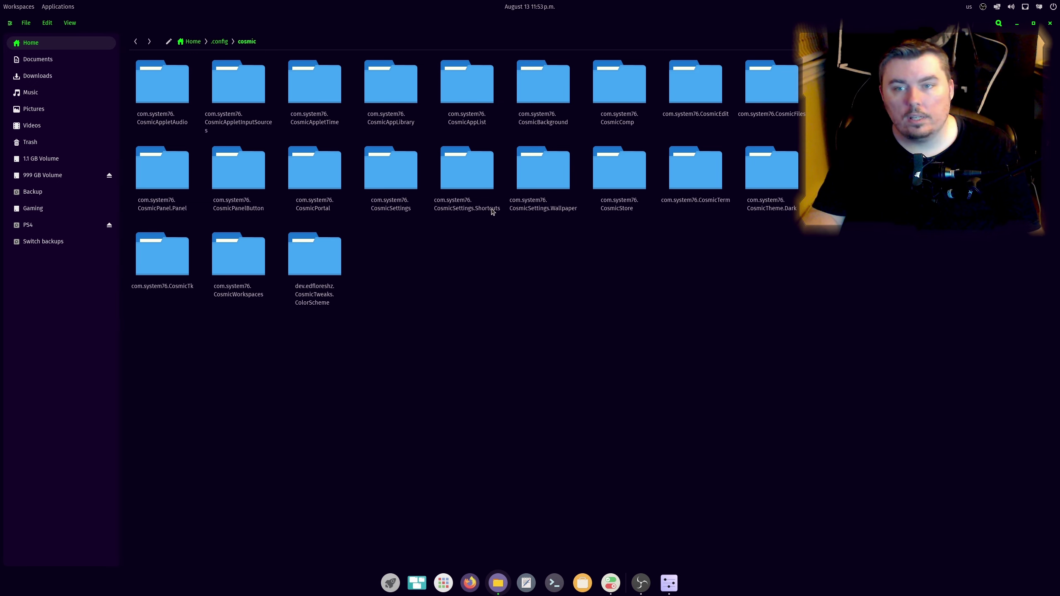
{"action": "double_click", "coordinate": [160, 200]}
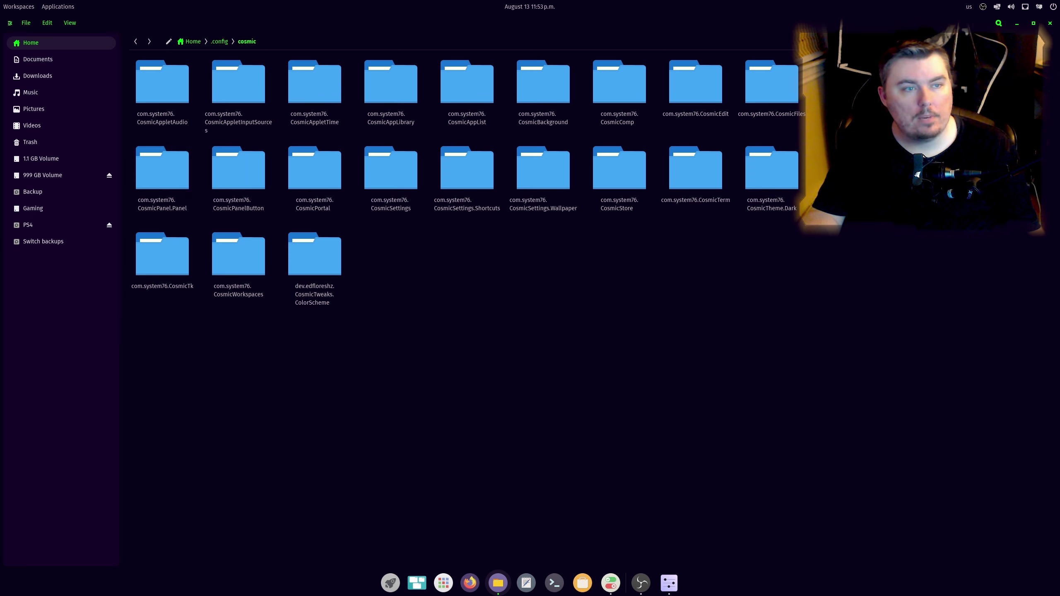
{"action": "double_click", "coordinate": [161, 86]}
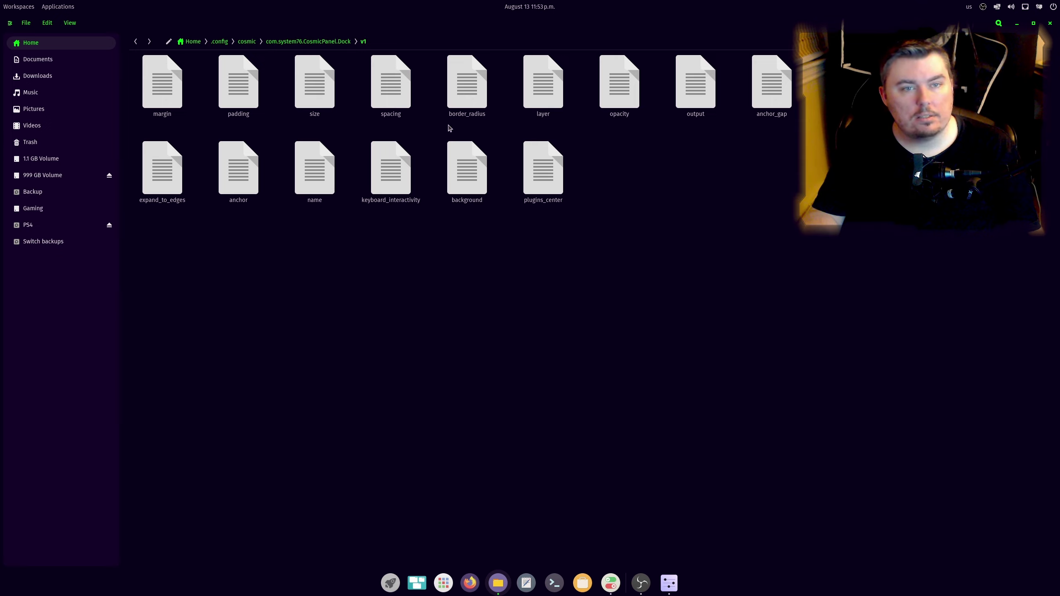
Open border_radius in COSMIC Edit, replace 160 with 25, and save from the File menu
{"action": "right_click", "coordinate": [461, 86]}
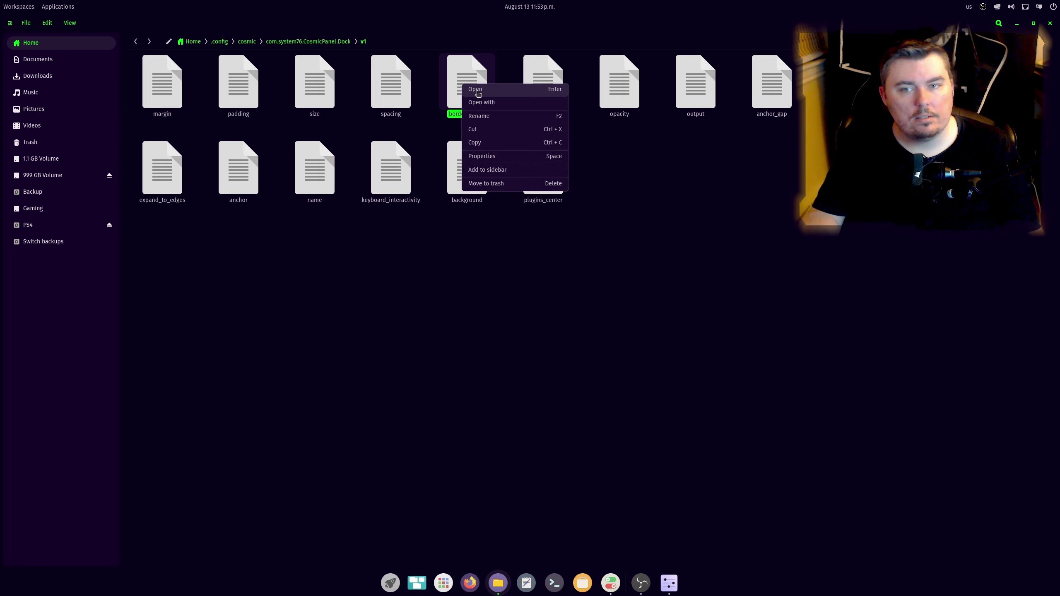
{"action": "left_click", "coordinate": [493, 103]}
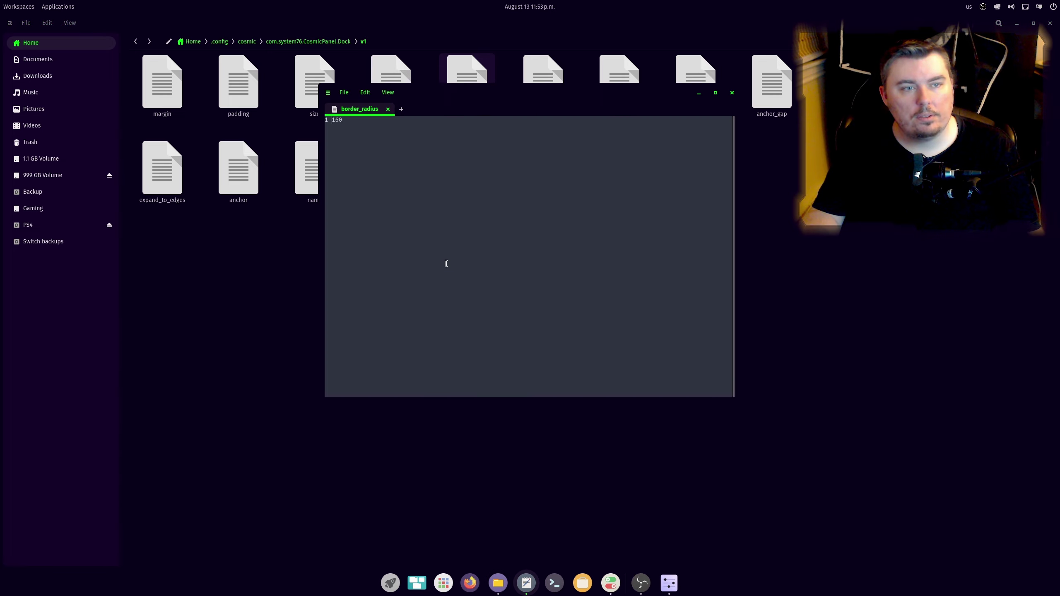
{"action": "left_click_drag", "start_coordinate": [364, 126], "coordinate": [333, 119]}
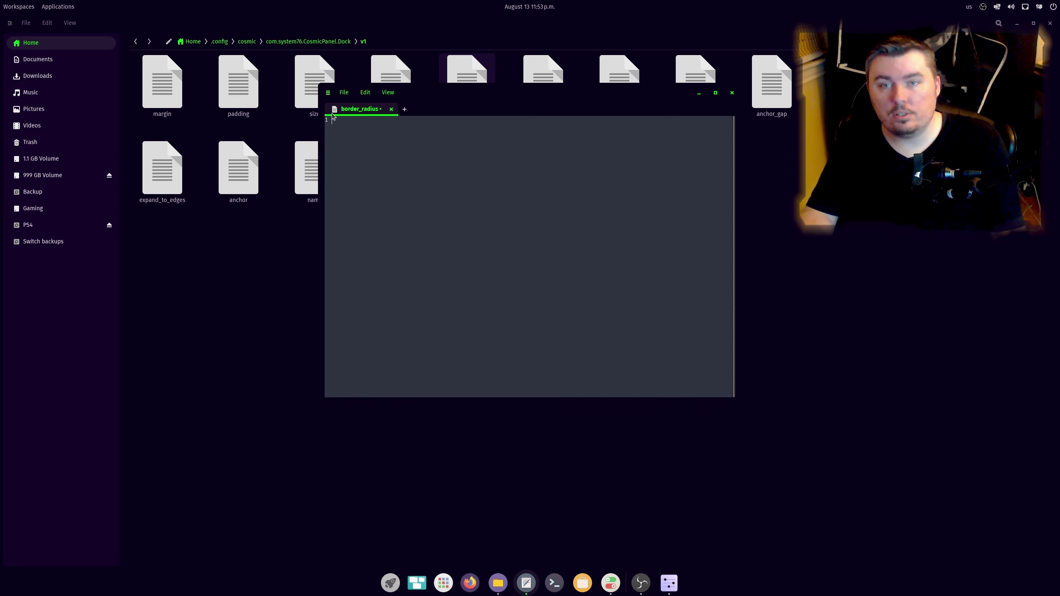
{"action": "type", "text": "0"}
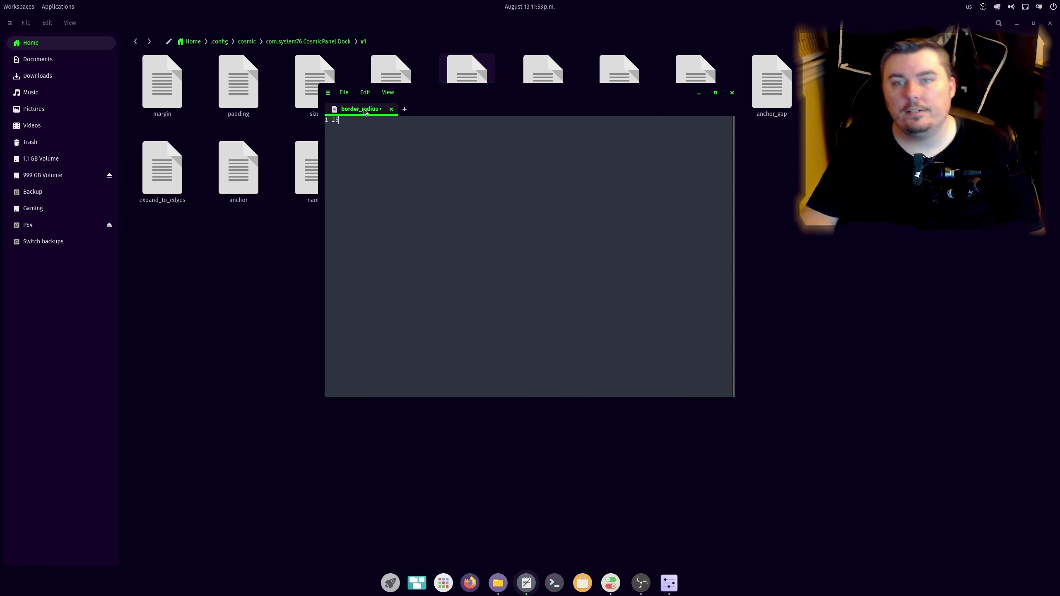
{"action": "left_click", "coordinate": [343, 92]}
{"action": "mouse_move", "coordinate": [362, 148]}
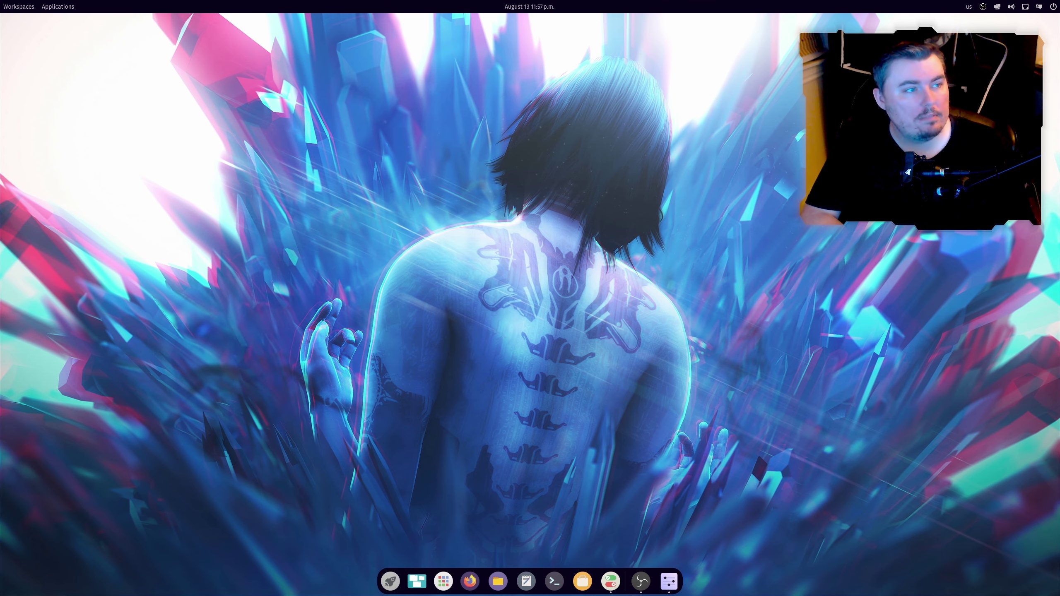
In Tweaks for COSMIC, set panel icon spacing to 0 px and toggle Show panel off and back on
{"action": "left_click", "coordinate": [669, 581]}
{"action": "left_click", "coordinate": [292, 204]}
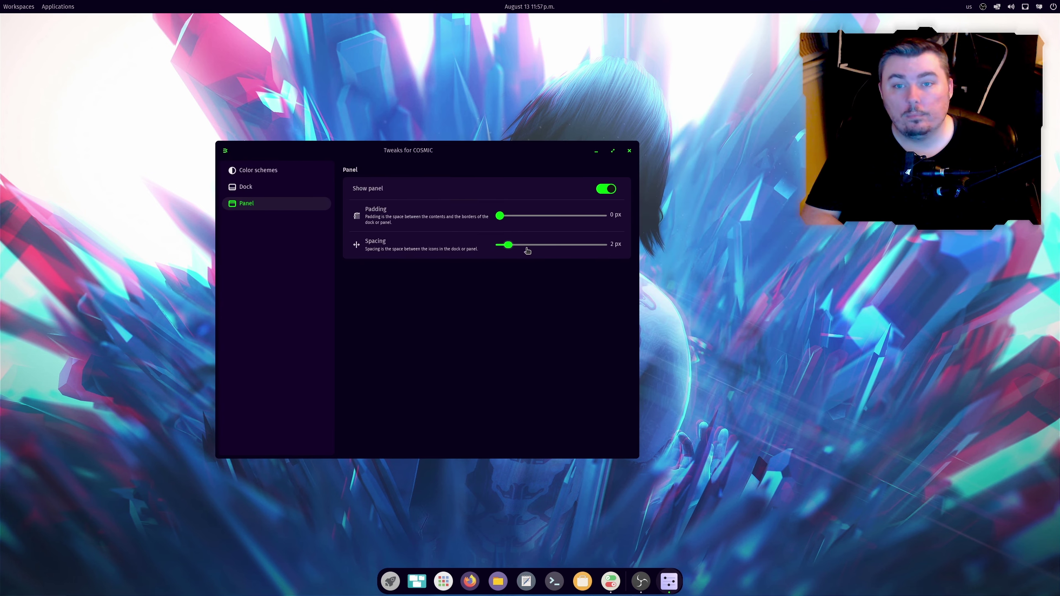
{"action": "left_click_drag", "start_coordinate": [500, 216], "coordinate": [459, 247]}
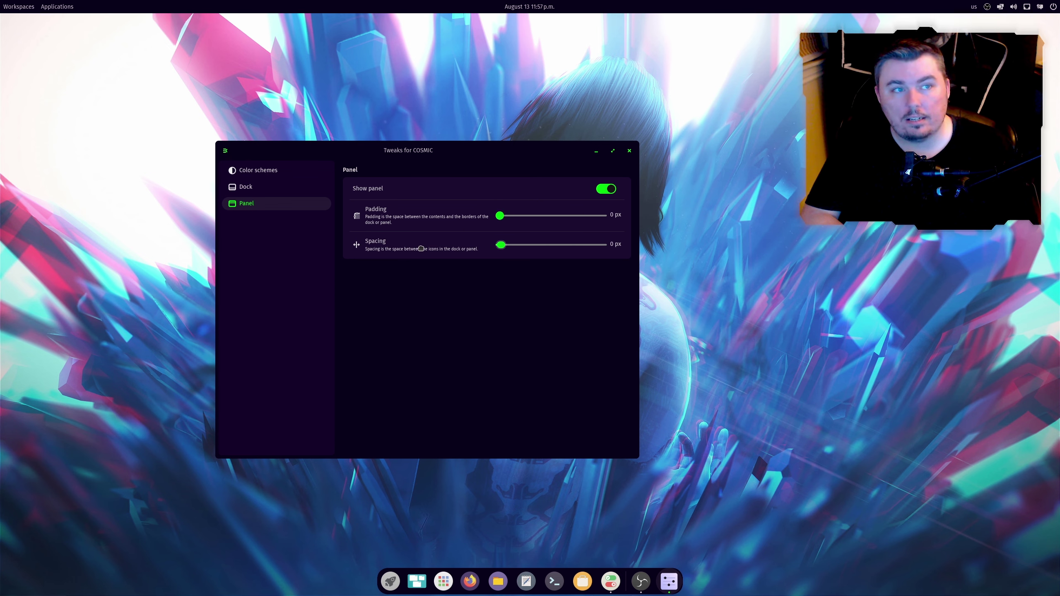
{"action": "left_click", "coordinate": [609, 190]}
{"action": "left_click", "coordinate": [608, 190]}
Close Tweaks, shift the Settings window left, and show the dock applets list
{"action": "left_click", "coordinate": [629, 150]}
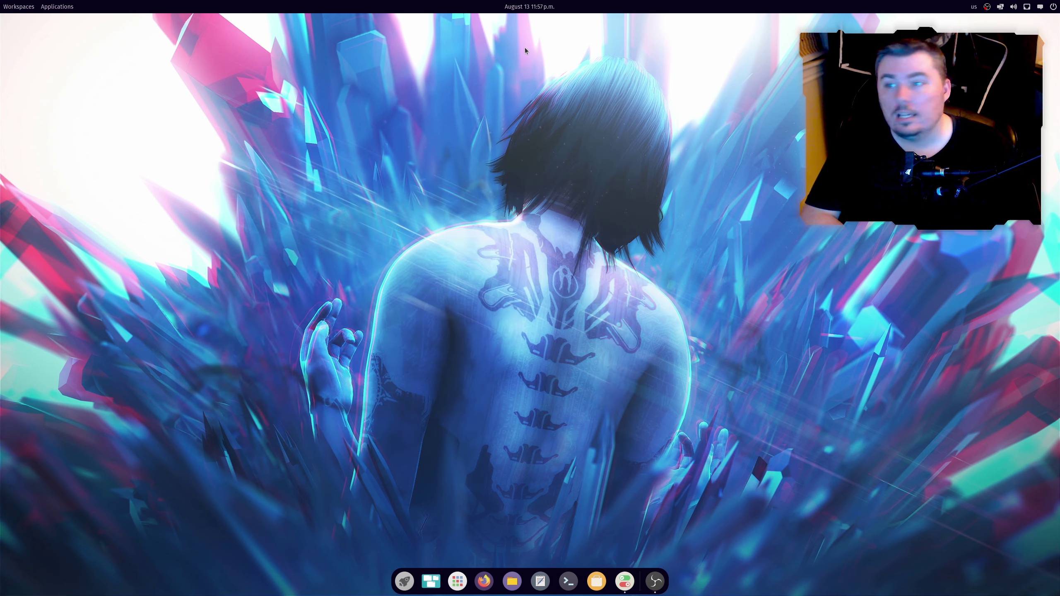
{"action": "left_click_drag", "start_coordinate": [589, 92], "coordinate": [350, 142]}
{"action": "left_click", "coordinate": [297, 393]}
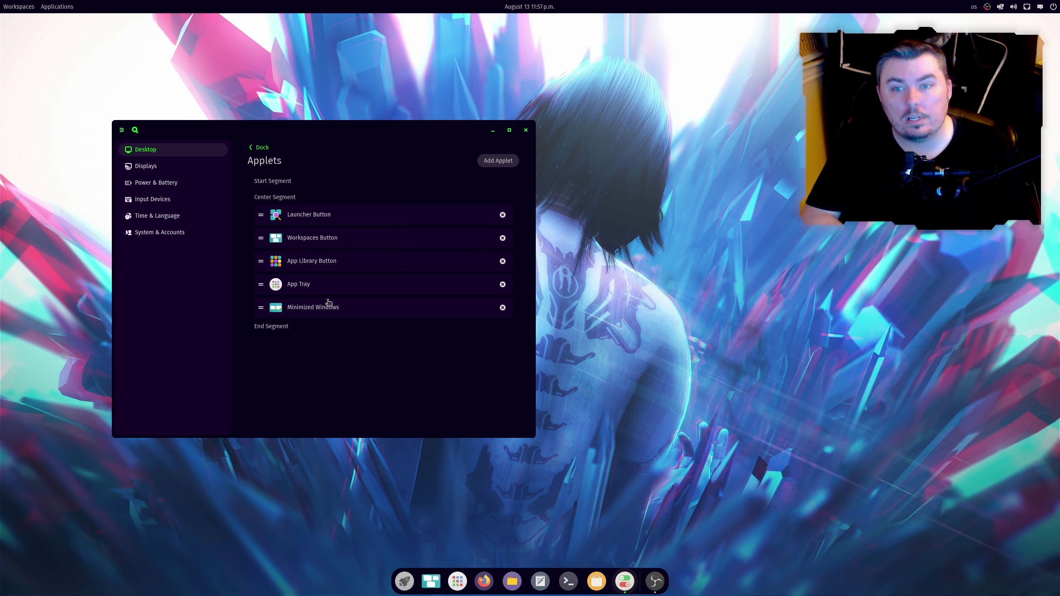
Remove the Launcher, Workspaces and App Library buttons from the dock, then briefly check the workspaces overview
{"action": "left_click", "coordinate": [503, 214]}
{"action": "left_click", "coordinate": [503, 215]}
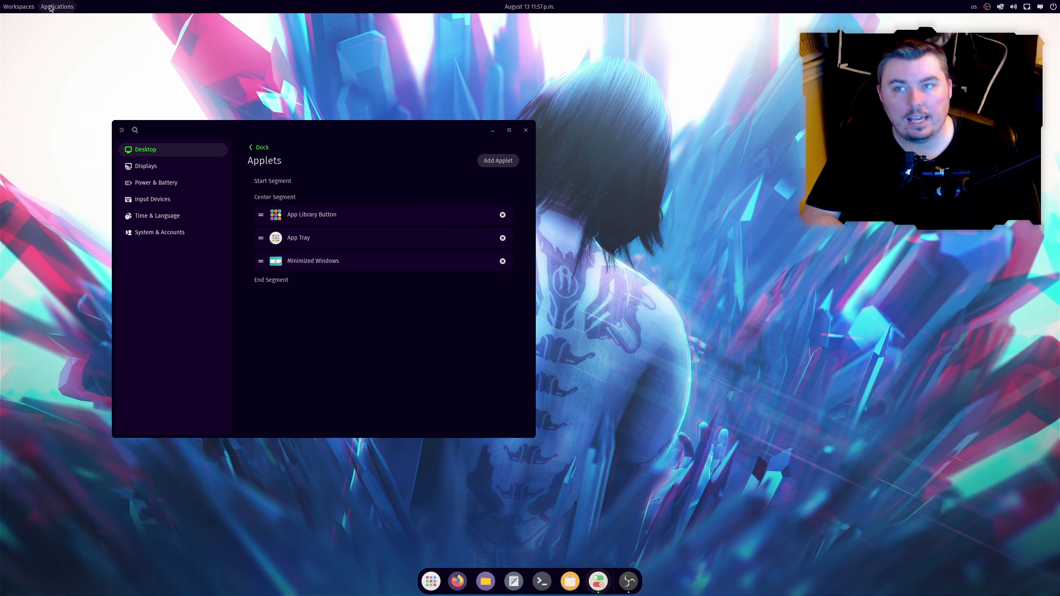
{"action": "left_click", "coordinate": [503, 215]}
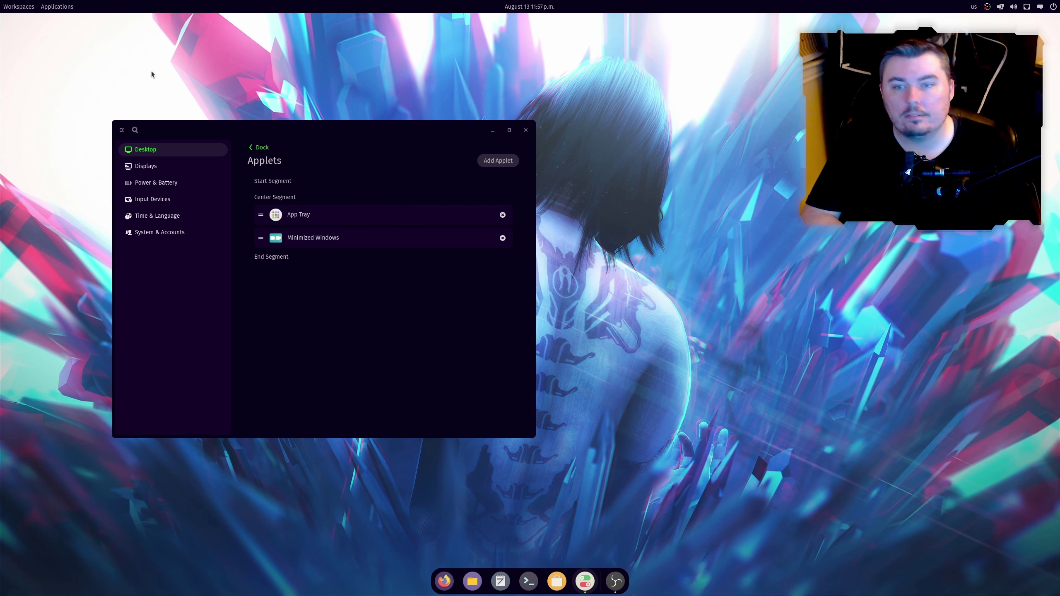
{"action": "left_click", "coordinate": [18, 6]}
{"action": "left_click", "coordinate": [18, 6]}
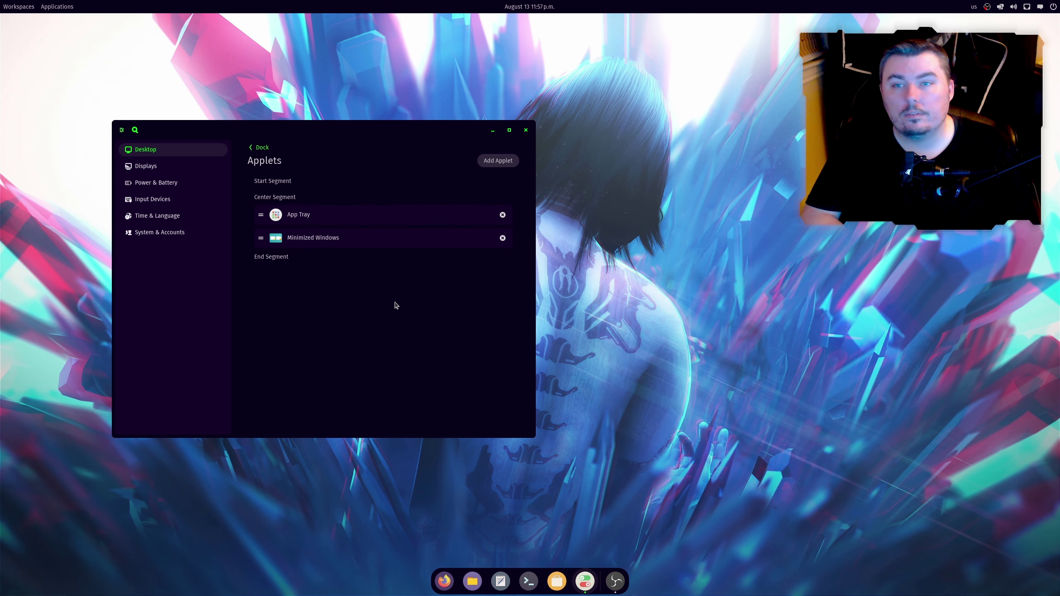
Set the top panel's Show on display option to DP-3
{"action": "left_click", "coordinate": [251, 148]}
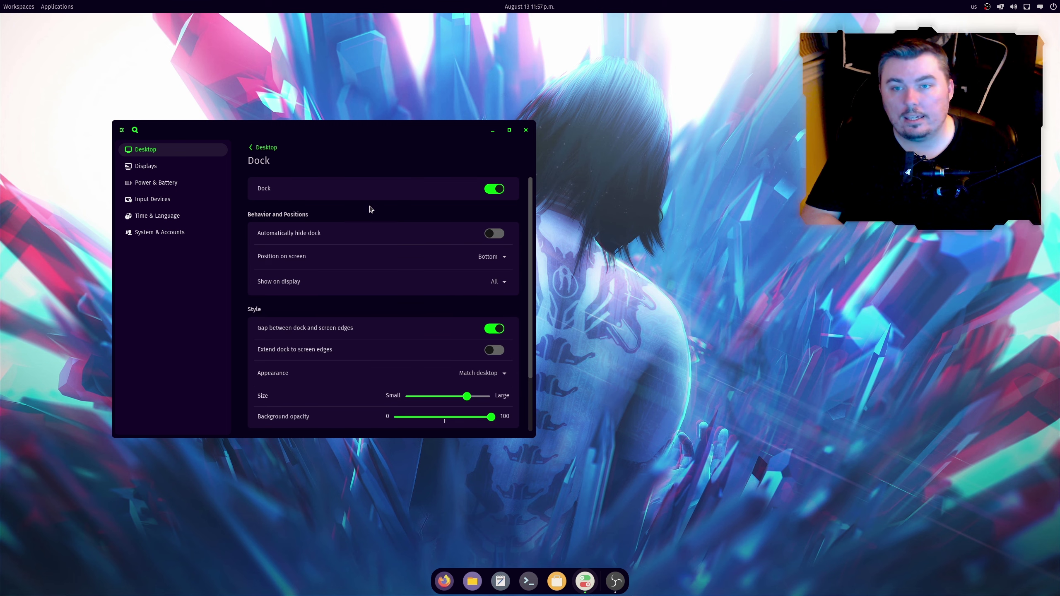
{"action": "left_click", "coordinate": [261, 148]}
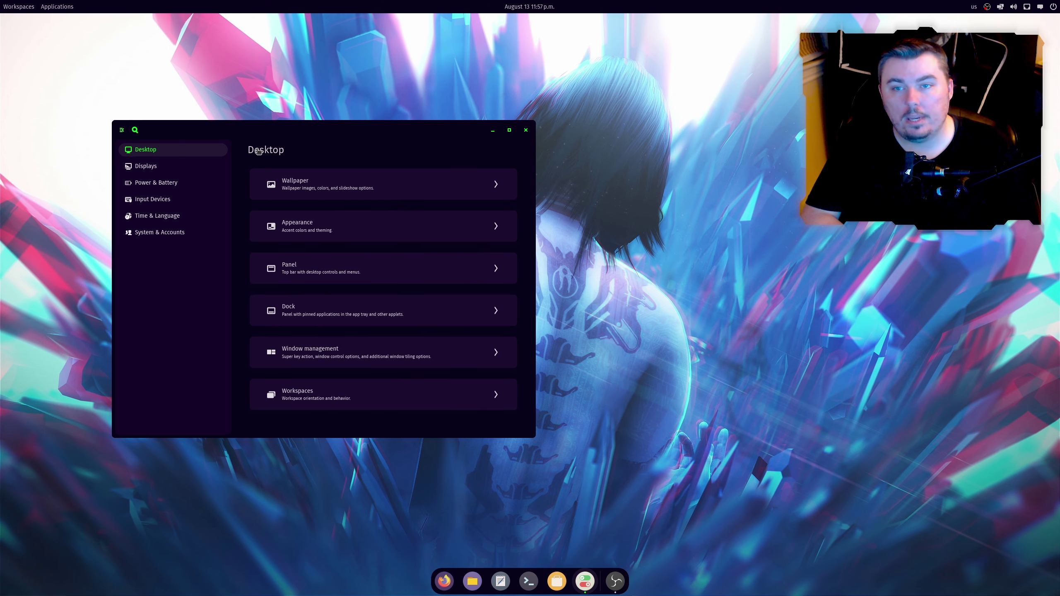
{"action": "left_click", "coordinate": [317, 281]}
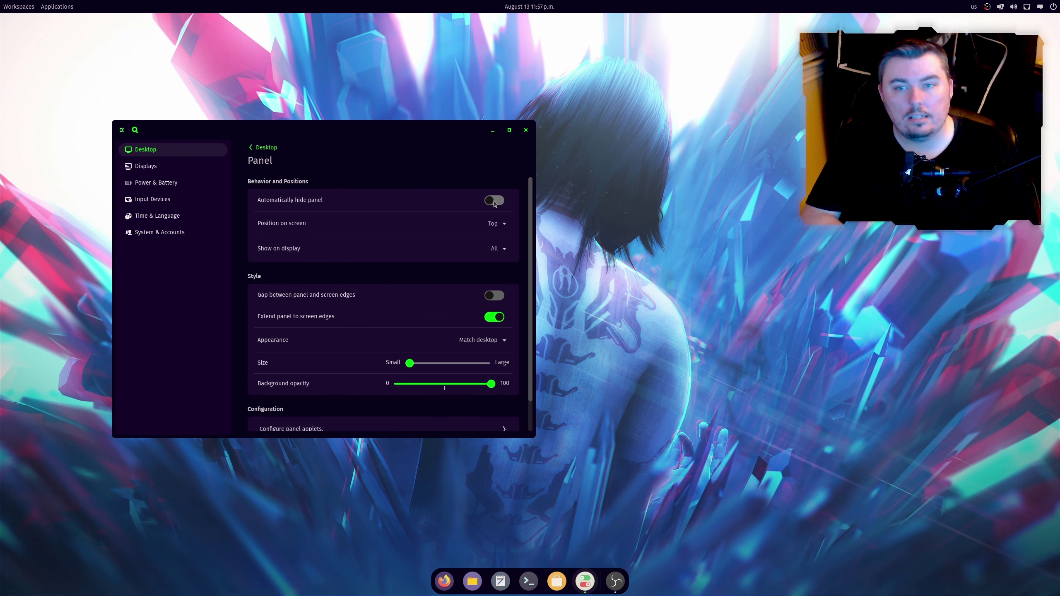
{"action": "left_click", "coordinate": [498, 249]}
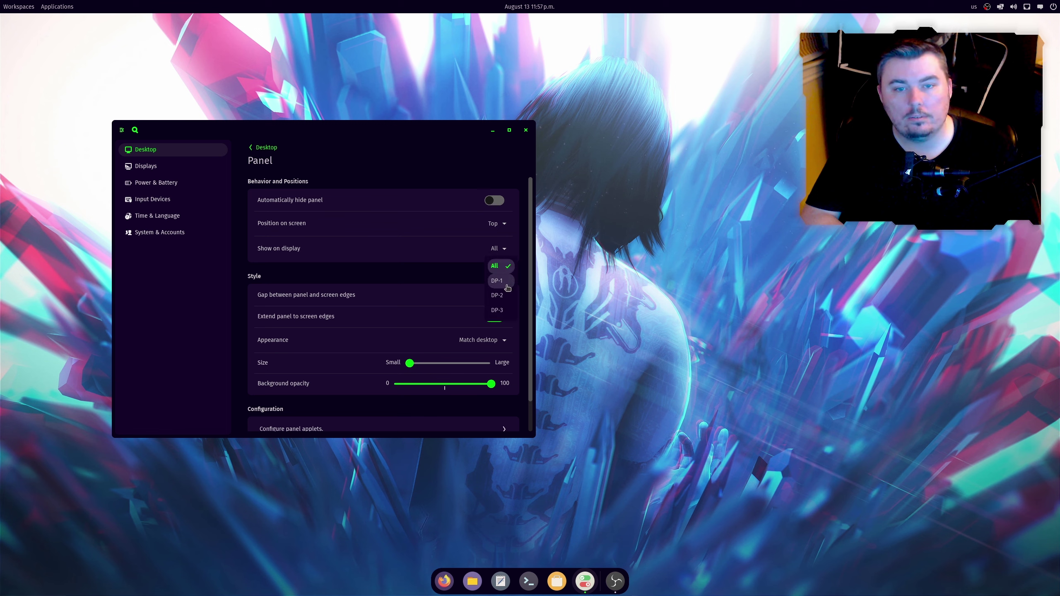
{"action": "left_click", "coordinate": [506, 310]}
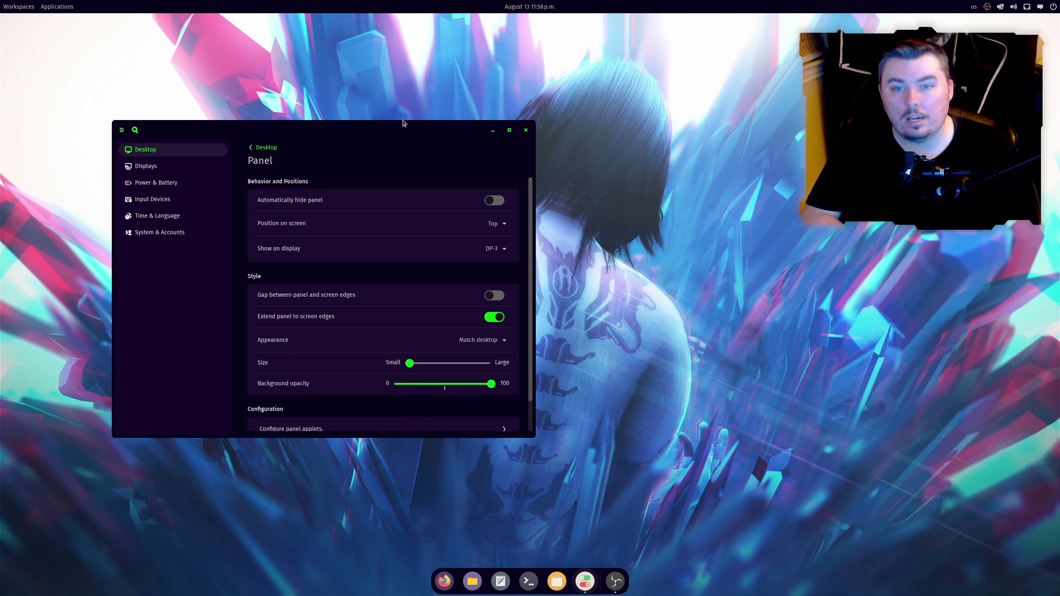
Check the Dock page, then turn on the panel's gap between panel and screen edges
{"action": "left_click", "coordinate": [249, 149]}
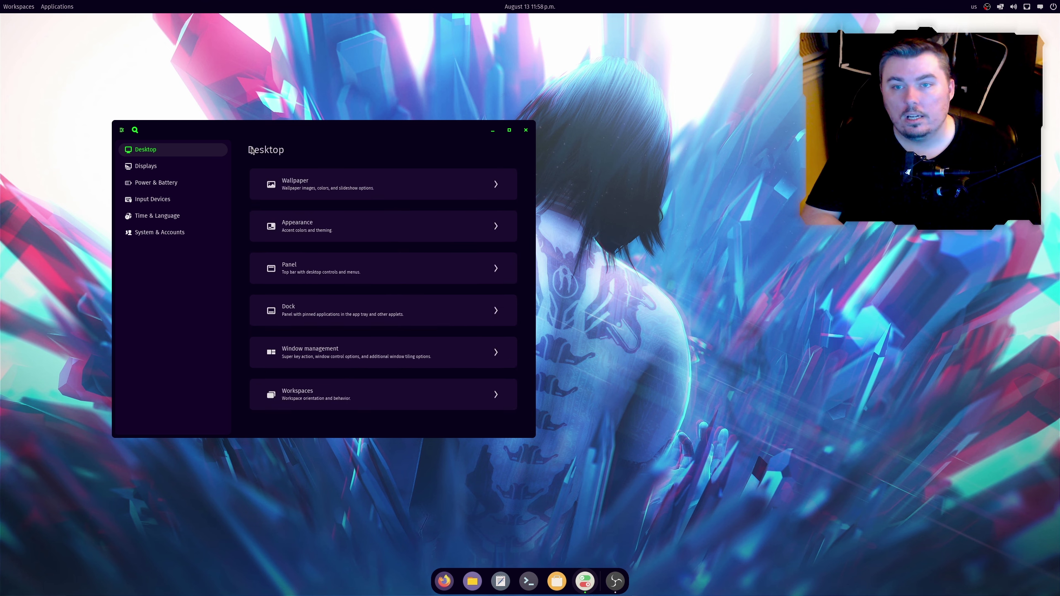
{"action": "left_click", "coordinate": [338, 311]}
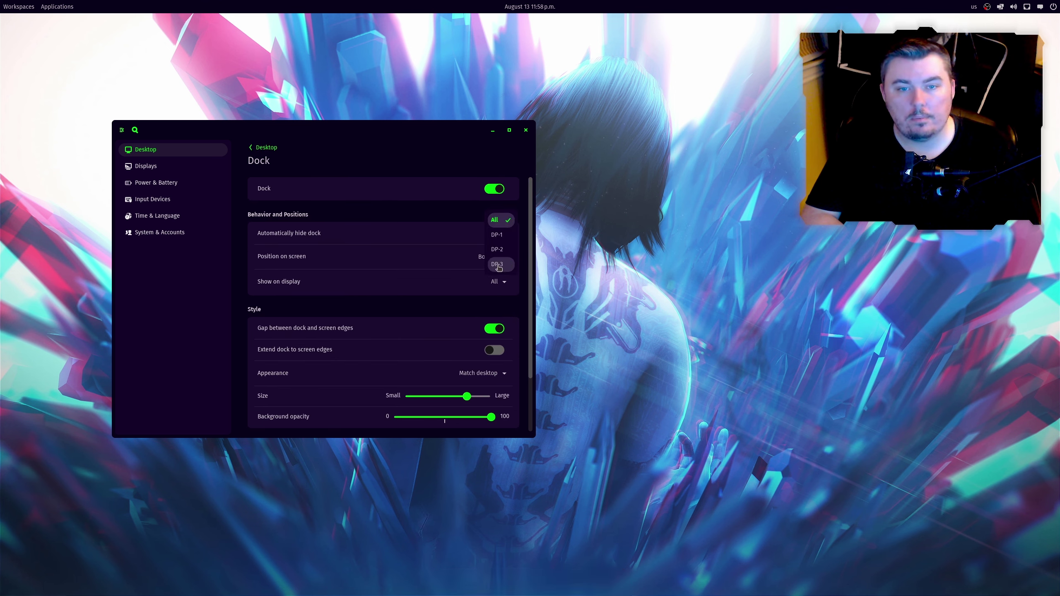
{"action": "left_click", "coordinate": [250, 149]}
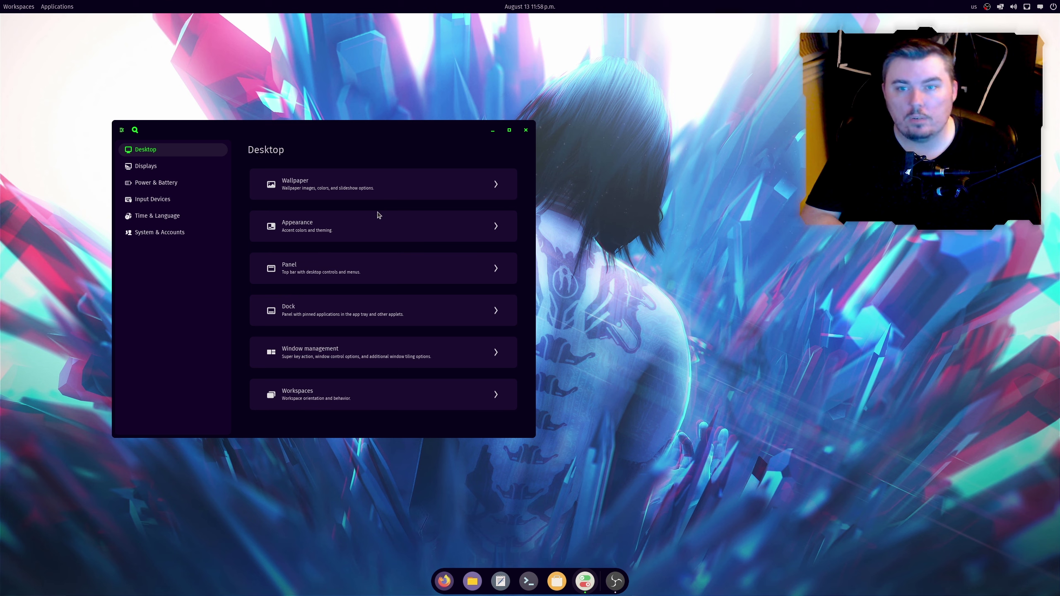
{"action": "left_click", "coordinate": [321, 267]}
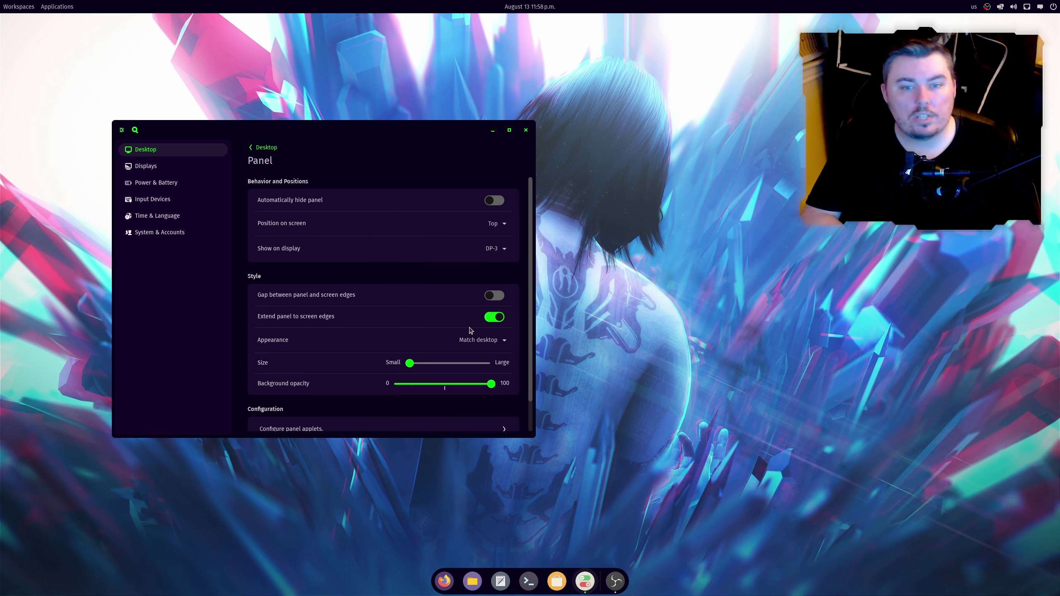
{"action": "left_click", "coordinate": [489, 299]}
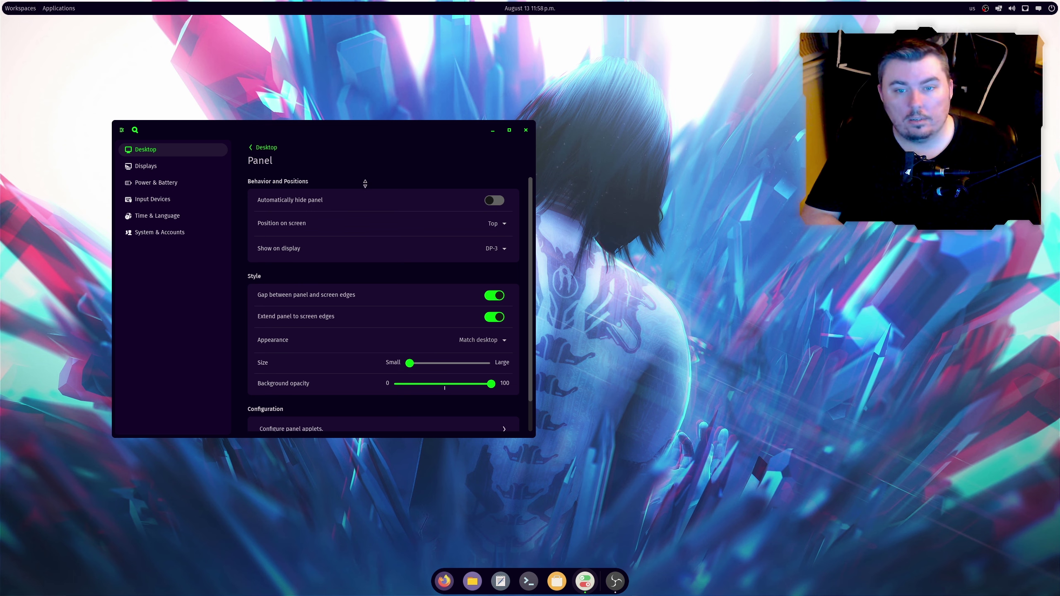
{"action": "scroll", "coordinate": [330, 316], "scroll_direction": "down", "scroll_amount": 2}
In the panel applets, move Workspaces Button below App Library Button, then remove it
{"action": "left_click", "coordinate": [313, 395]}
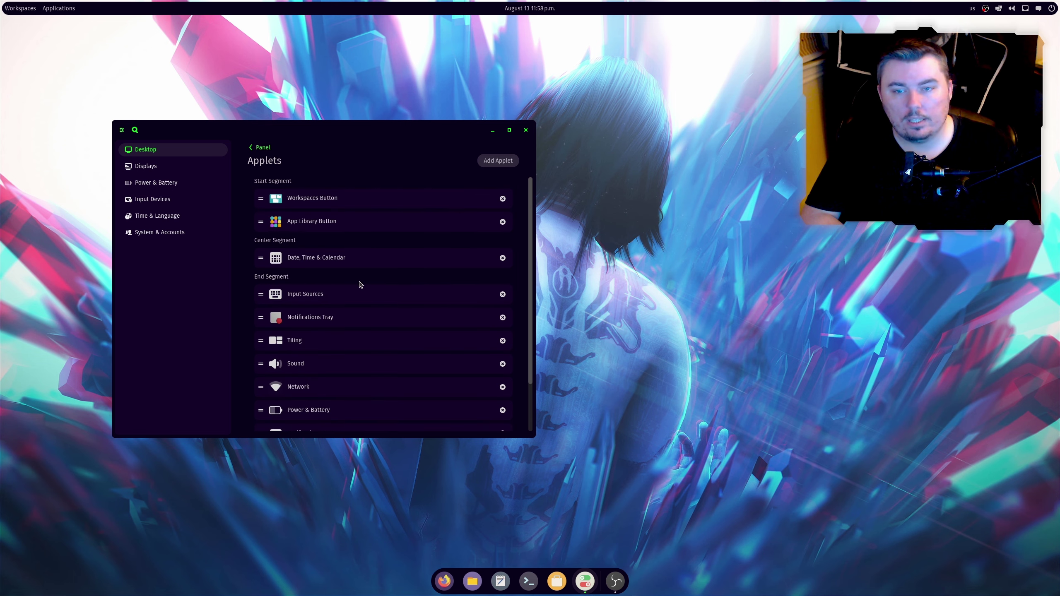
{"action": "left_click_drag", "start_coordinate": [268, 199], "coordinate": [321, 228]}
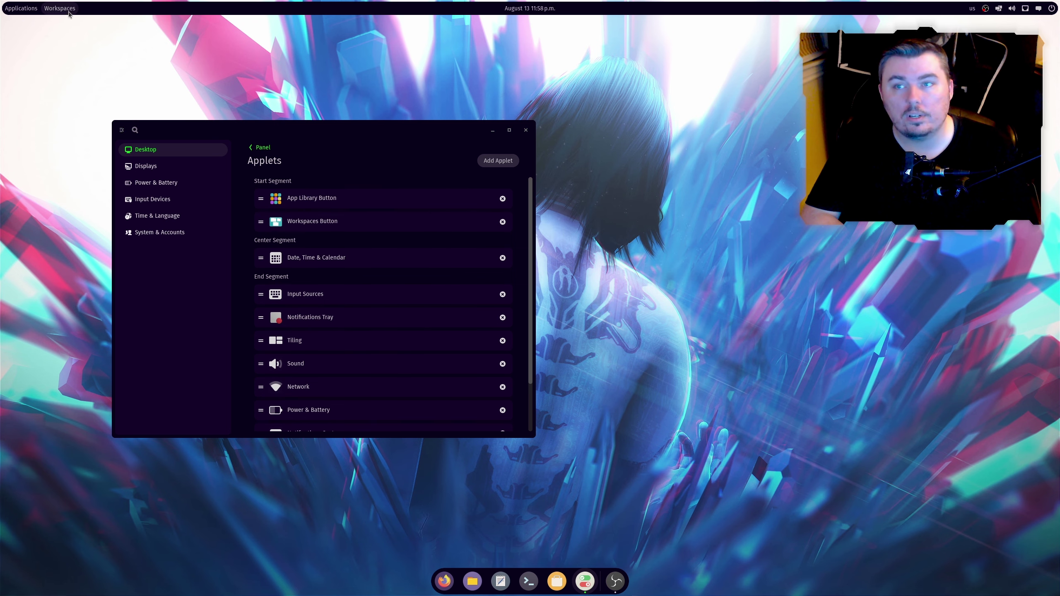
{"action": "left_click", "coordinate": [60, 8]}
{"action": "left_click", "coordinate": [60, 7]}
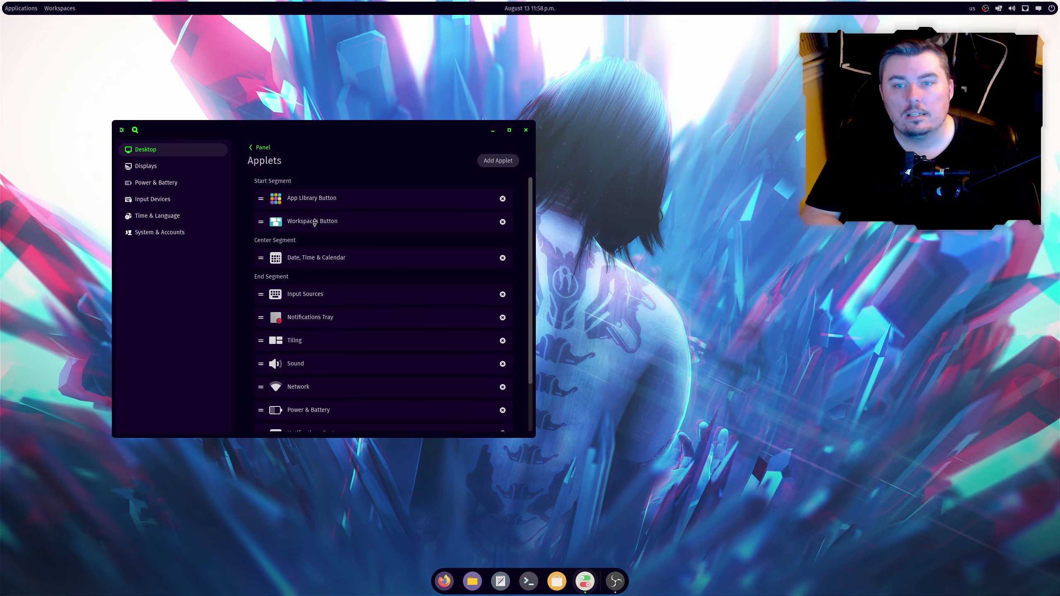
{"action": "left_click", "coordinate": [503, 221]}
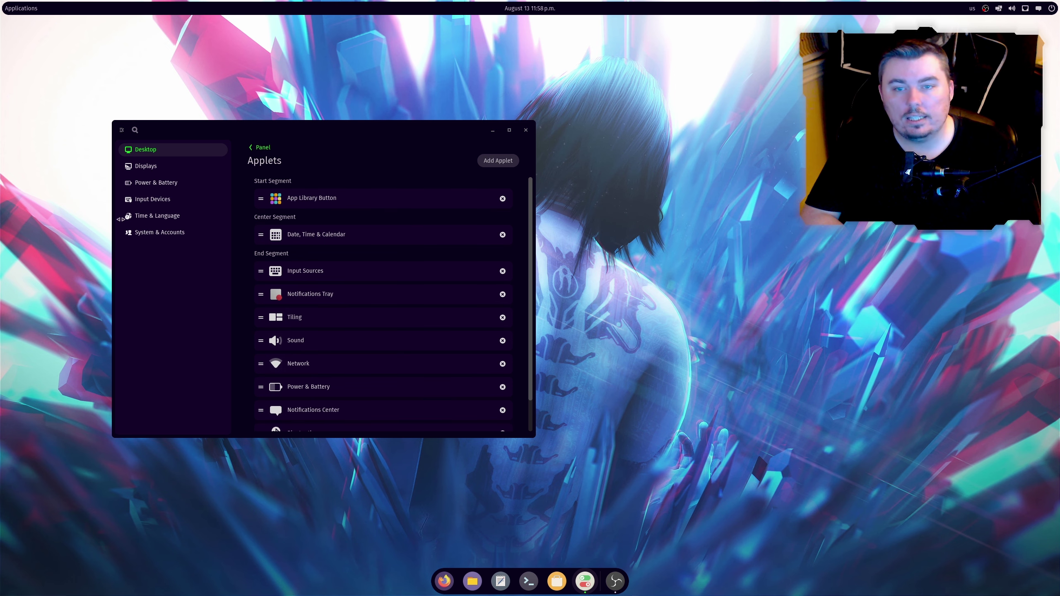
Add Workspaces Button back and add the Numbered Workspaces applet to the panel
{"action": "left_click", "coordinate": [496, 160]}
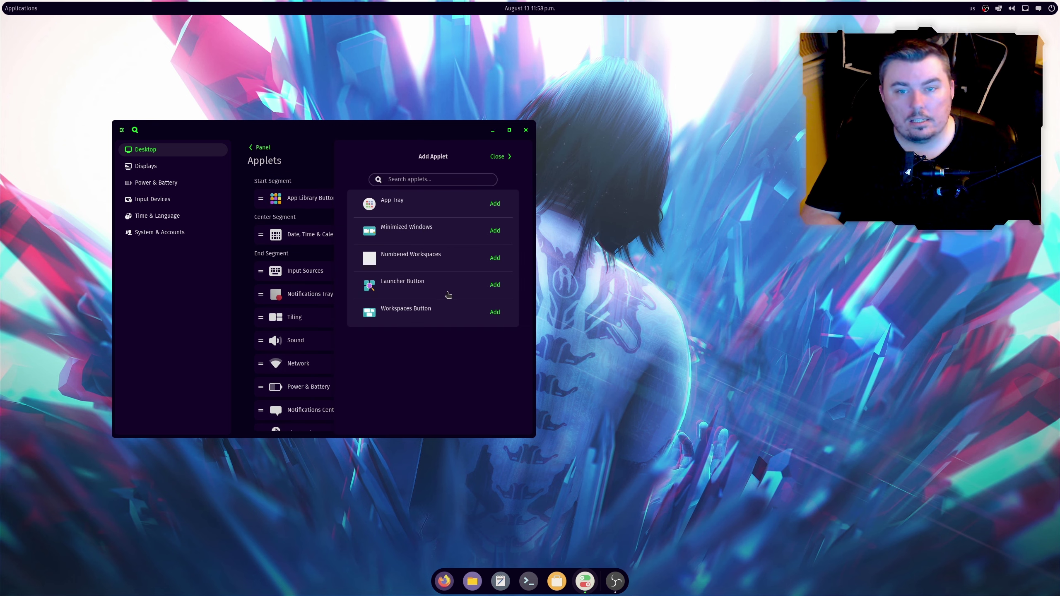
{"action": "left_click", "coordinate": [495, 312]}
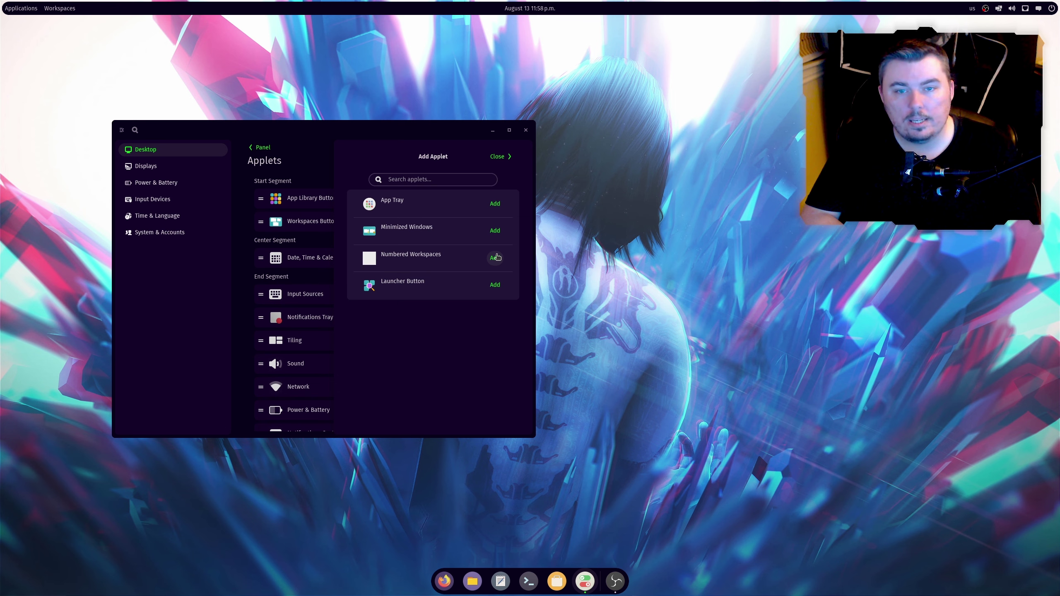
{"action": "left_click", "coordinate": [496, 257]}
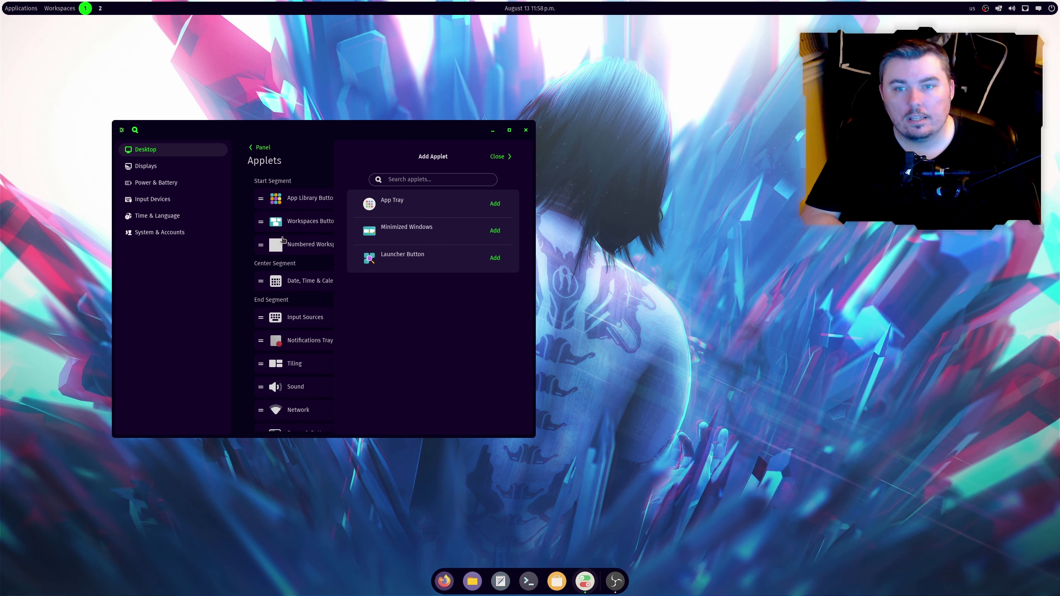
Remove Workspaces Button, move Numbered Workspaces to Center Segment, and put Date, Time & Calendar before User Session
{"action": "left_click", "coordinate": [502, 158]}
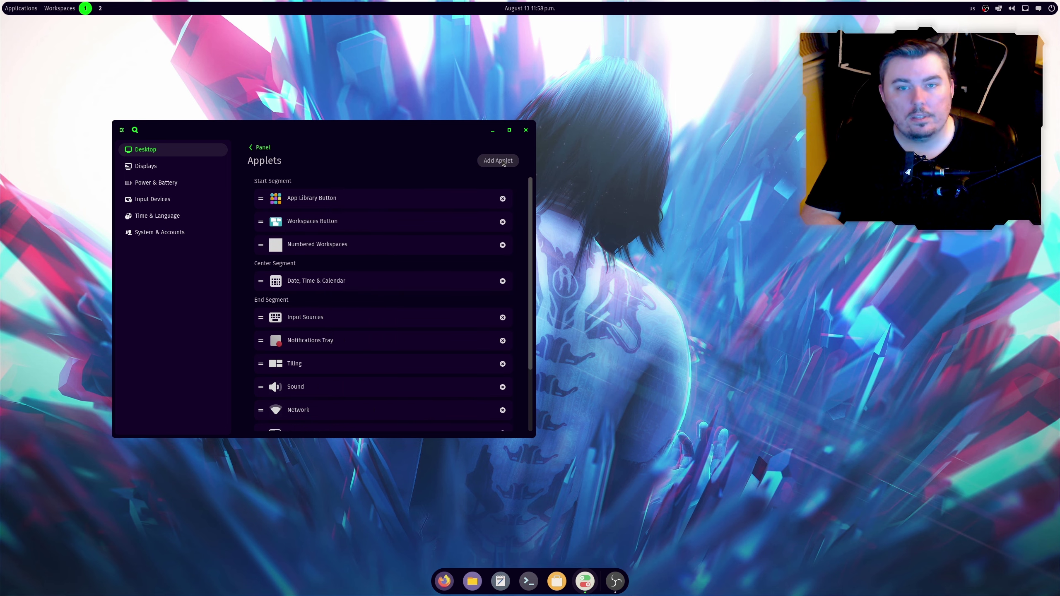
{"action": "left_click", "coordinate": [502, 221]}
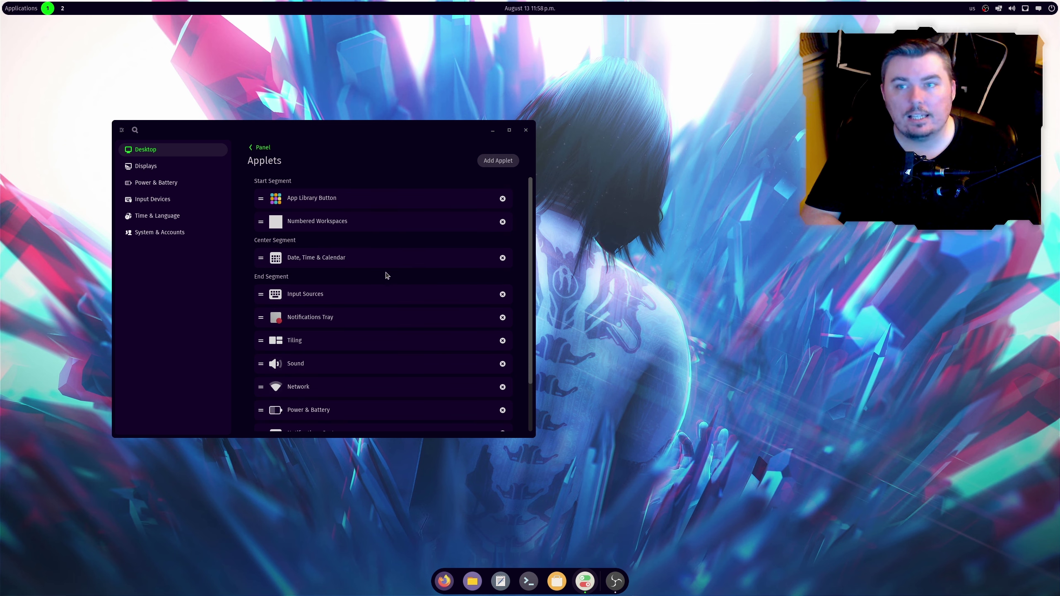
{"action": "left_click_drag", "start_coordinate": [299, 225], "coordinate": [329, 401]}
{"action": "scroll", "coordinate": [355, 325], "scroll_direction": "down", "scroll_amount": 3}
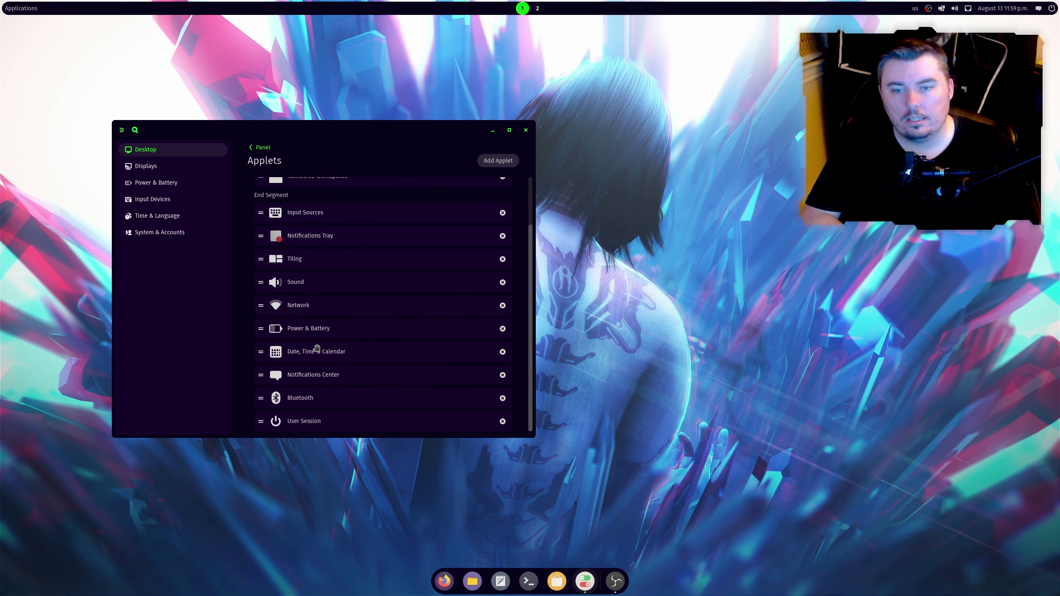
{"action": "left_click_drag", "start_coordinate": [317, 348], "coordinate": [321, 411]}
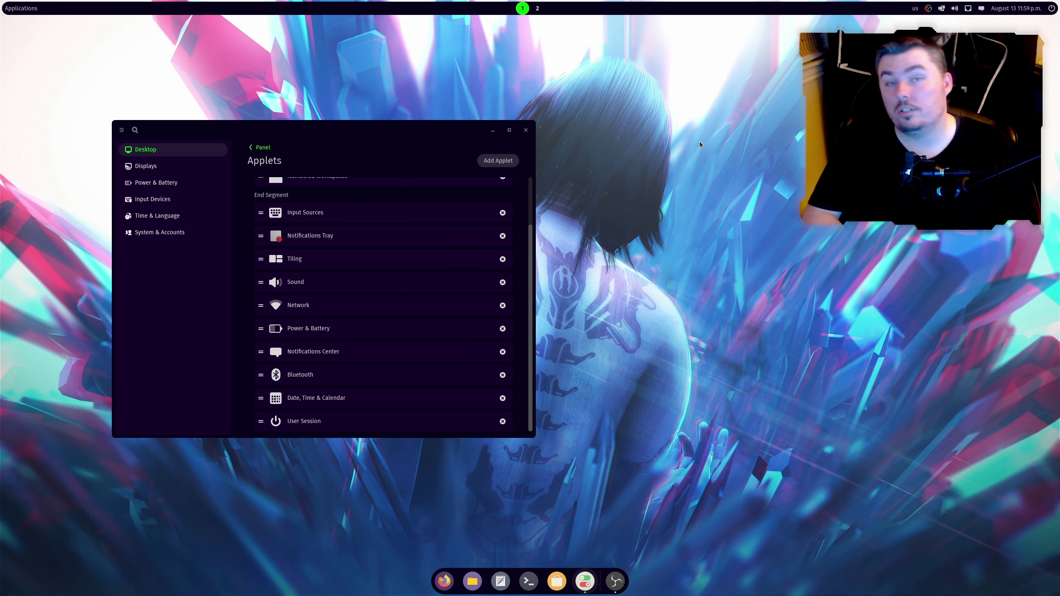
Test the numbered workspace indicator by switching workspaces, ending on workspace 1
{"action": "left_click", "coordinate": [538, 8]}
{"action": "left_click", "coordinate": [523, 9]}
{"action": "left_click", "coordinate": [537, 8]}
{"action": "left_click", "coordinate": [525, 9]}
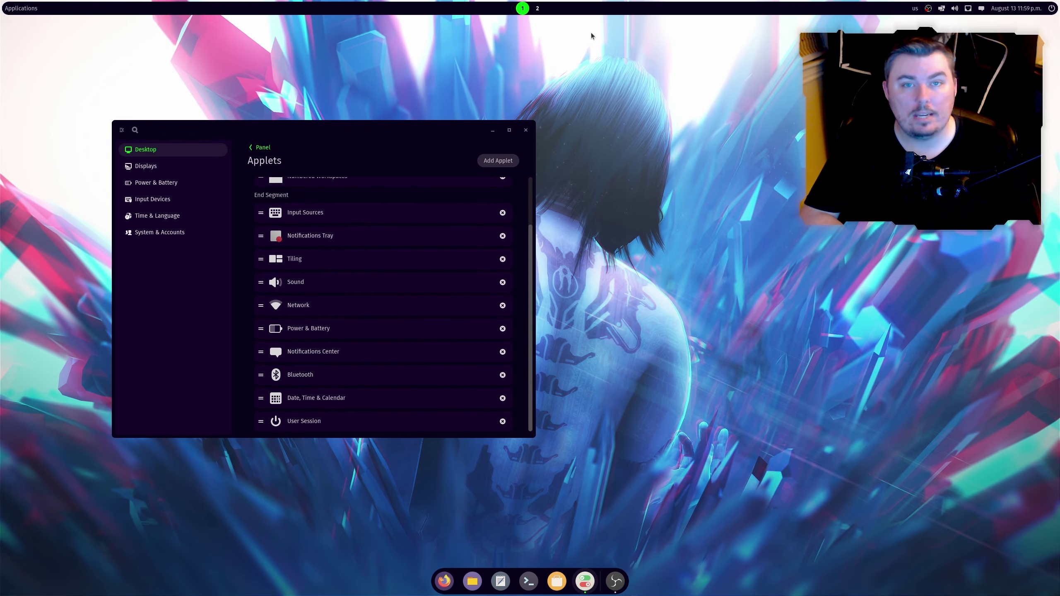
Go back through the Panel and Desktop pages to the Window management settings
{"action": "left_click", "coordinate": [255, 149]}
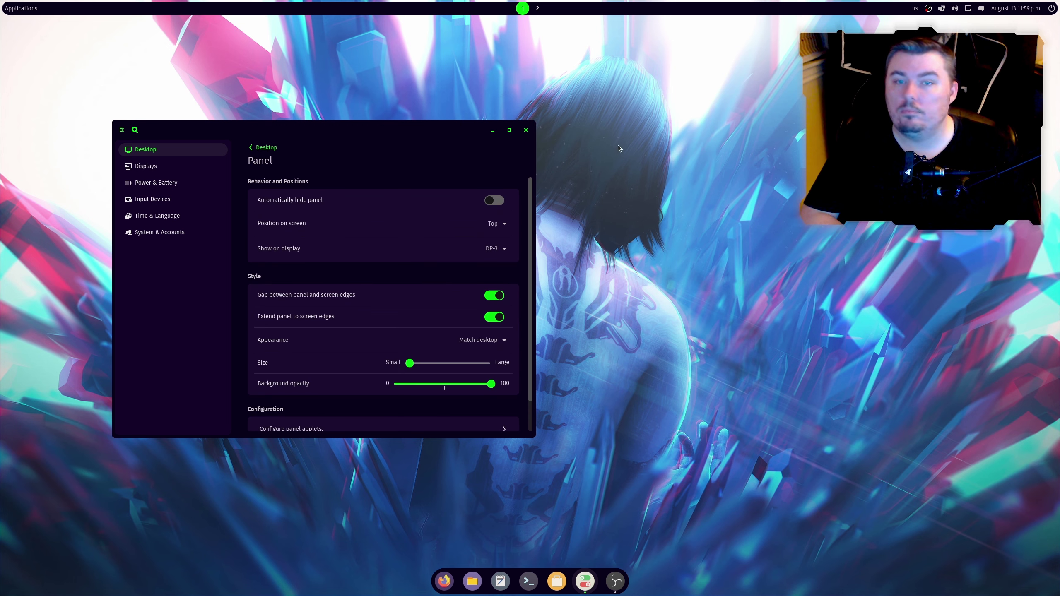
{"action": "scroll", "coordinate": [309, 299], "scroll_direction": "down", "scroll_amount": 2}
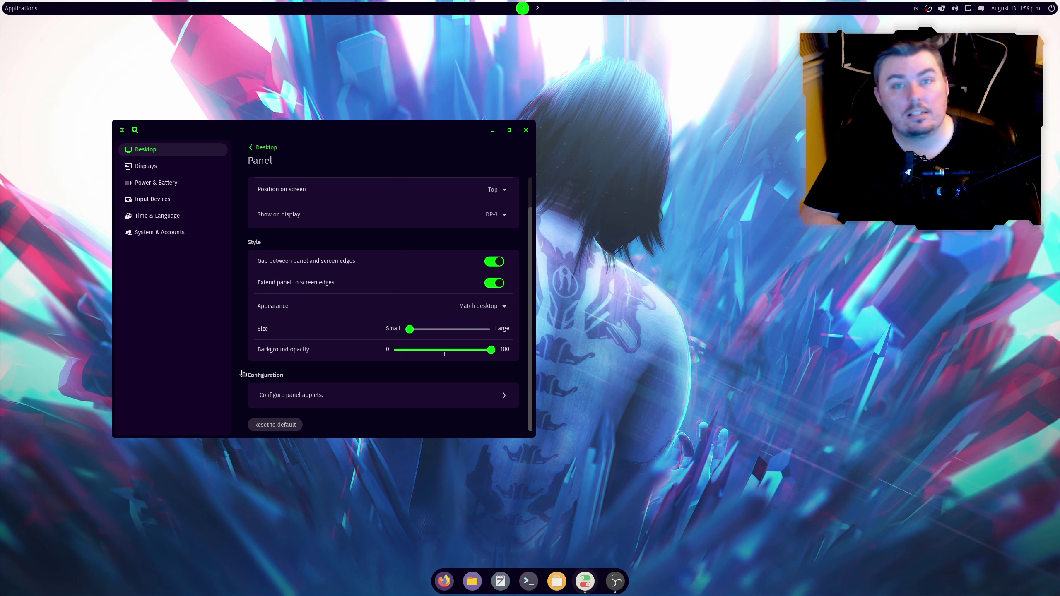
{"action": "left_click", "coordinate": [253, 149]}
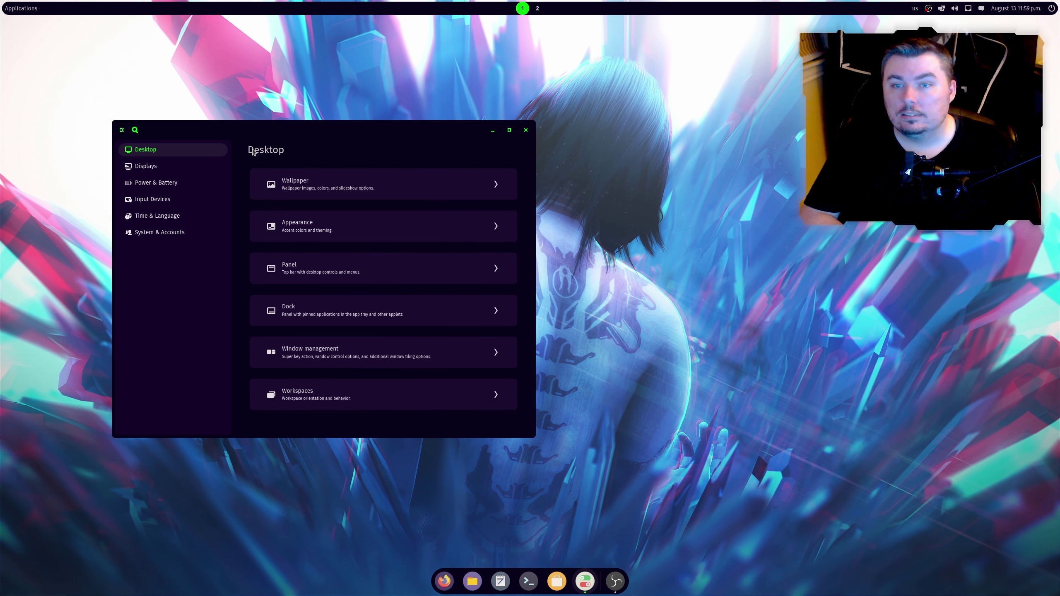
{"action": "left_click", "coordinate": [354, 351]}
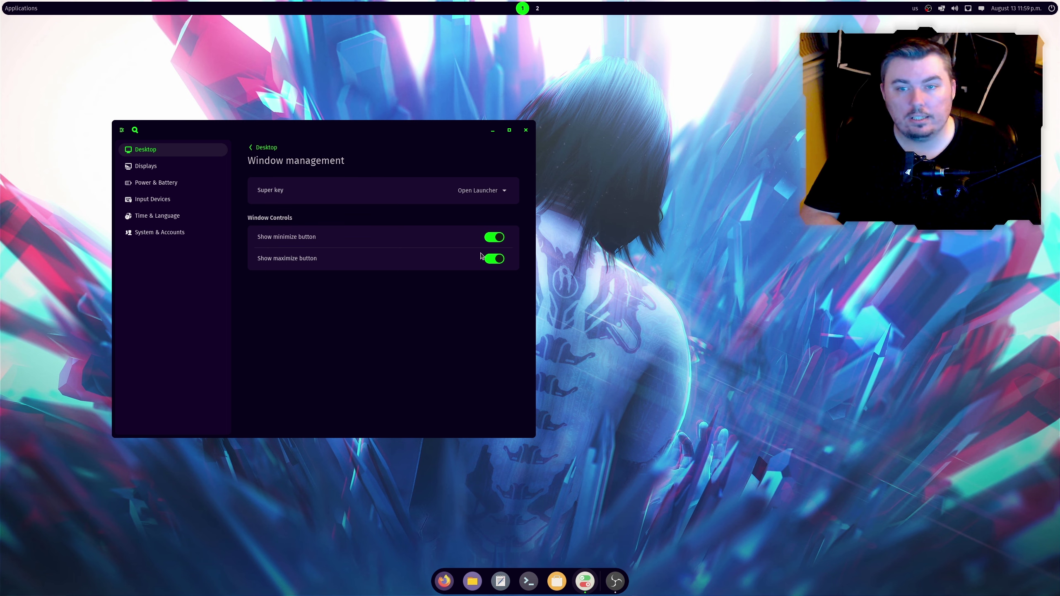
Set the Super key action to Open Applications and test it with Super
{"action": "left_click", "coordinate": [495, 191]}
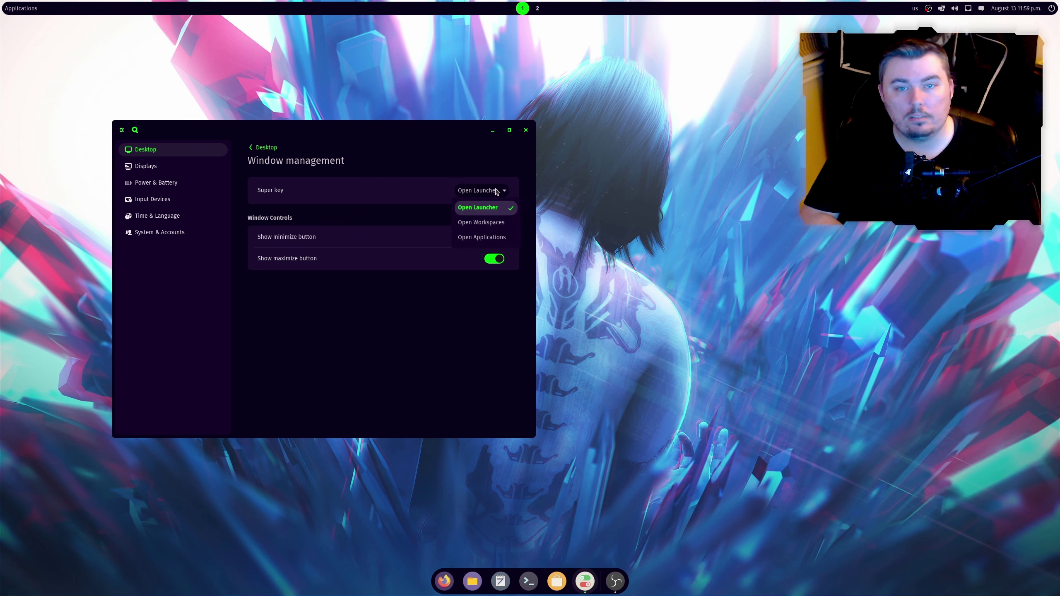
{"action": "left_click", "coordinate": [494, 238]}
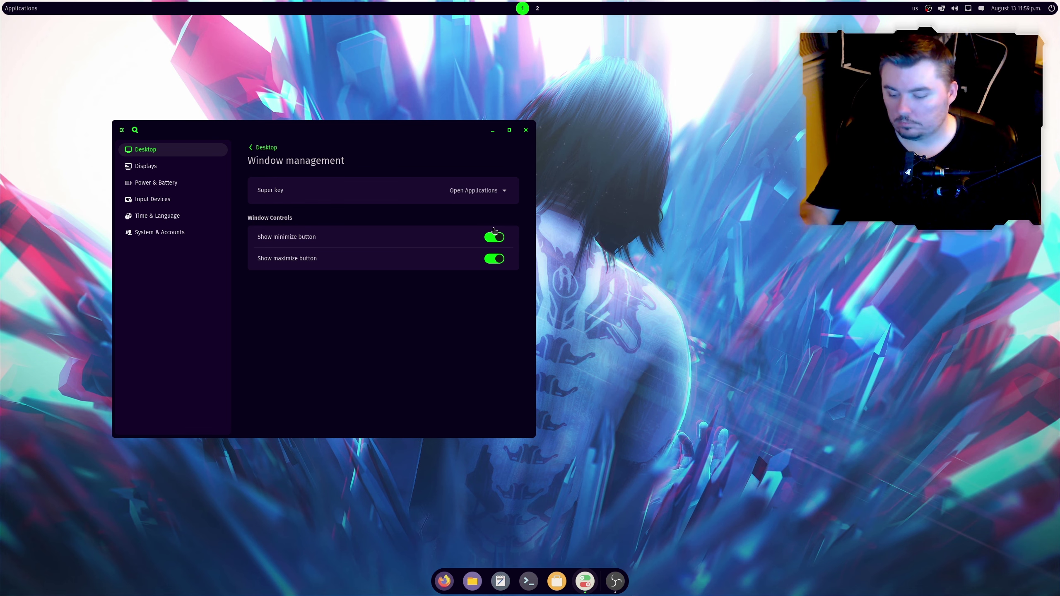
{"action": "key", "text": "super"}
{"action": "key", "text": "super"}
{"action": "key", "text": "super"}
{"action": "key", "text": "super"}
Open Displays in a maximized Settings window and select the 27.2" DP-3 monitor at 2560x1440
{"action": "left_click", "coordinate": [182, 169]}
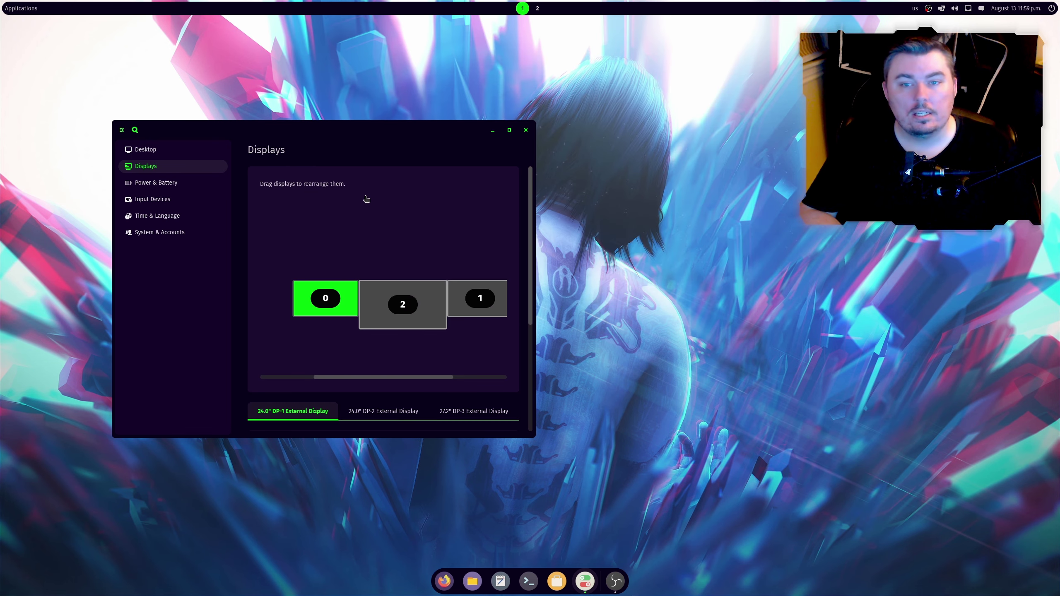
{"action": "left_click", "coordinate": [509, 130]}
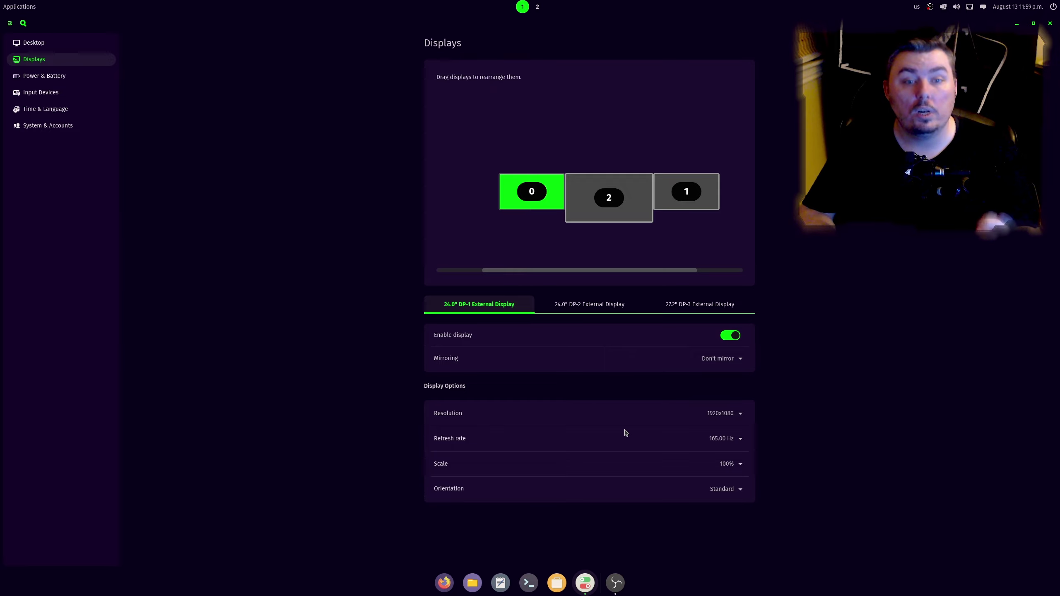
{"action": "left_click", "coordinate": [706, 306]}
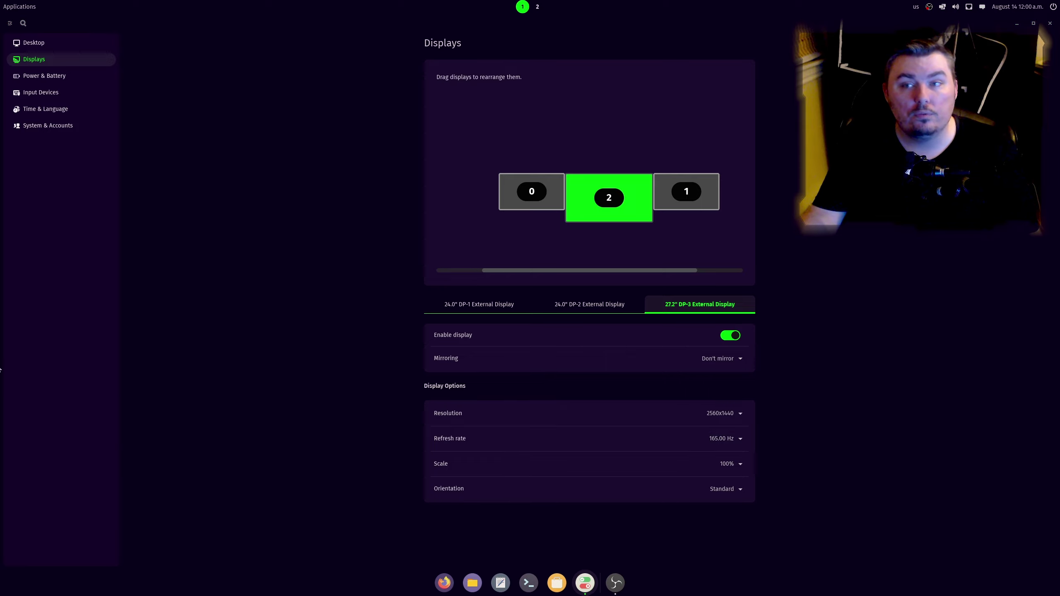
Look over the power modes in Power & Battery, then go to Input Devices
{"action": "left_click", "coordinate": [43, 78]}
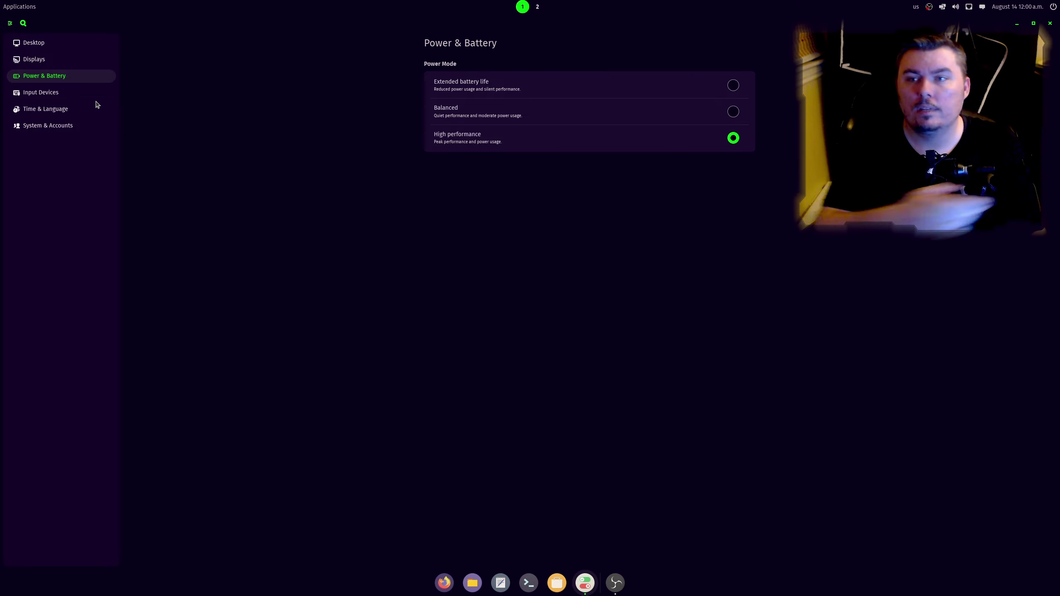
{"action": "left_click", "coordinate": [55, 91]}
Glance at Keyboard, then turn off mouse acceleration and lower mouse speed from 57 to 50
{"action": "left_click", "coordinate": [532, 70]}
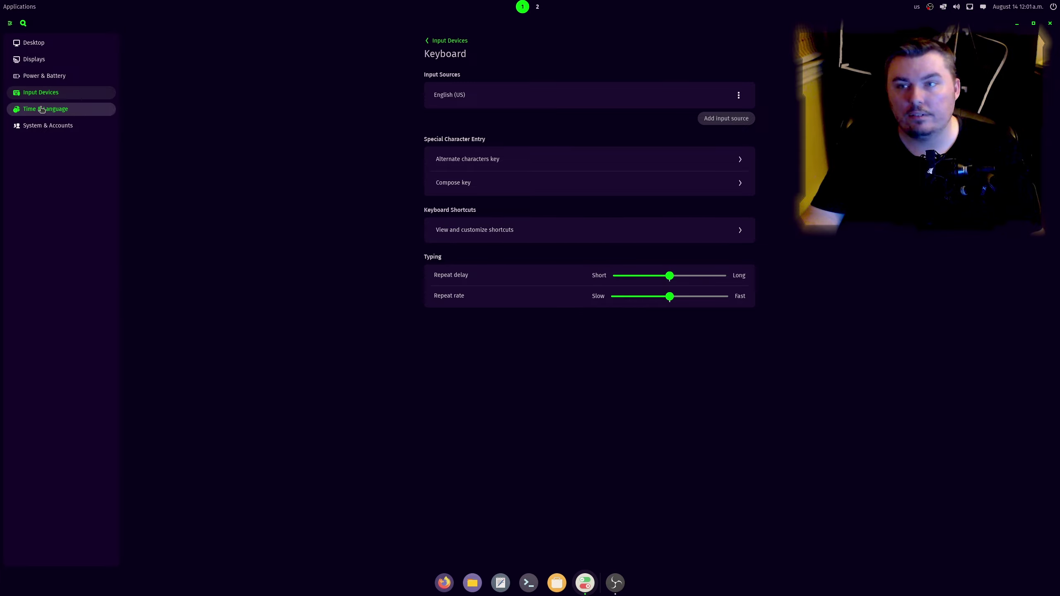
{"action": "left_click", "coordinate": [428, 44]}
{"action": "left_click", "coordinate": [502, 113]}
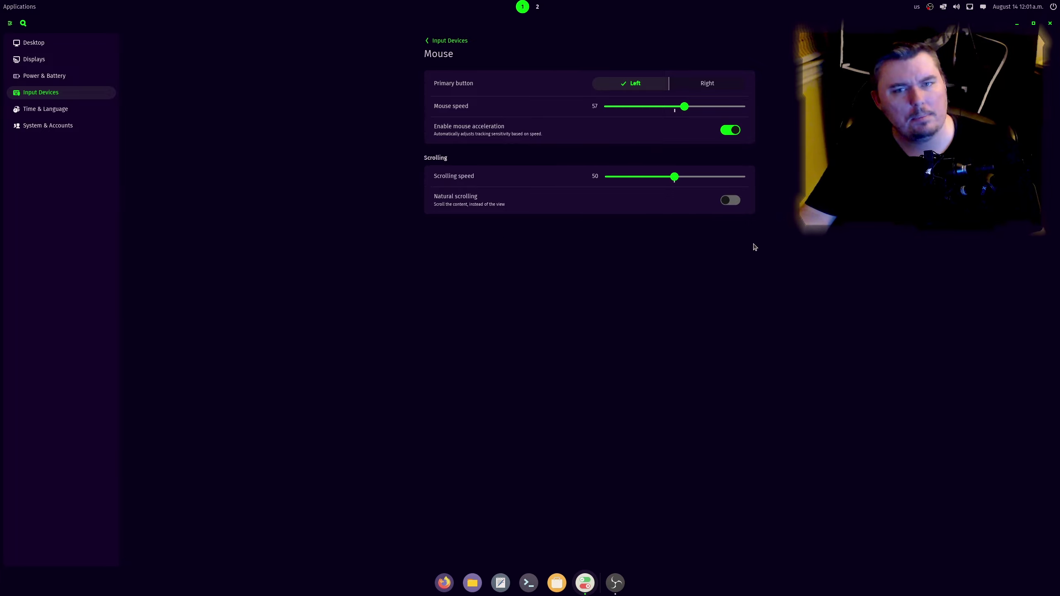
{"action": "left_click", "coordinate": [728, 132]}
{"action": "left_click_drag", "start_coordinate": [684, 107], "coordinate": [675, 108]}
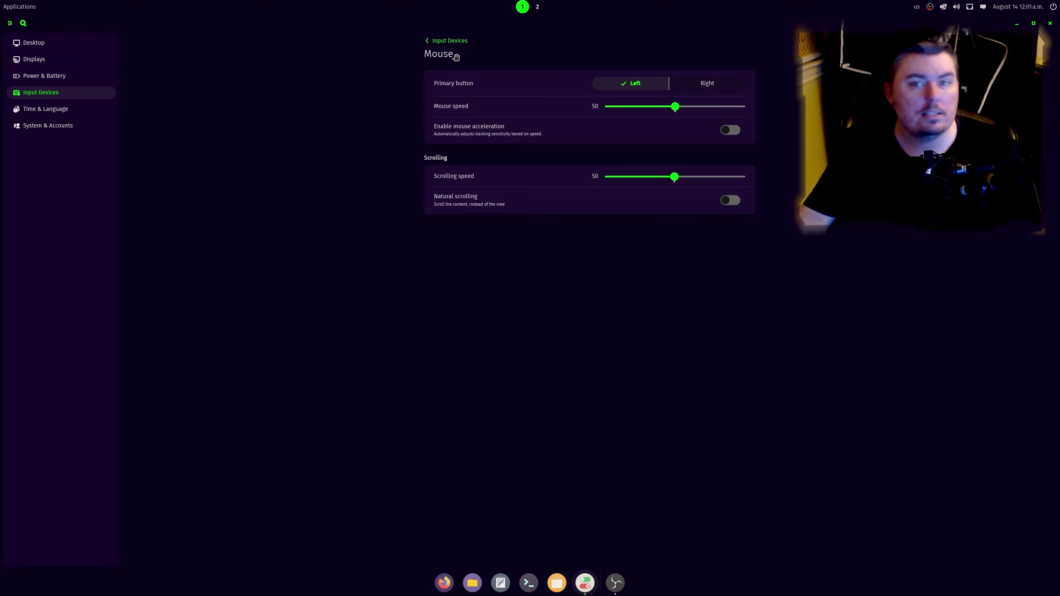
{"action": "left_click", "coordinate": [435, 41]}
In Date & Time, switch the clock to 24-hour time and back to 12-hour
{"action": "left_click", "coordinate": [43, 111]}
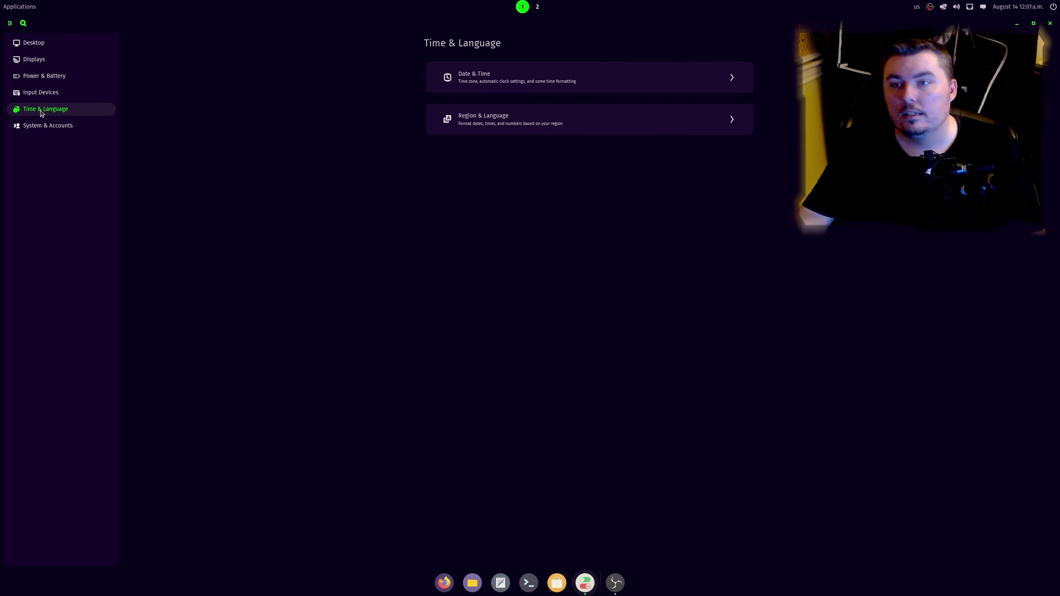
{"action": "left_click", "coordinate": [515, 68]}
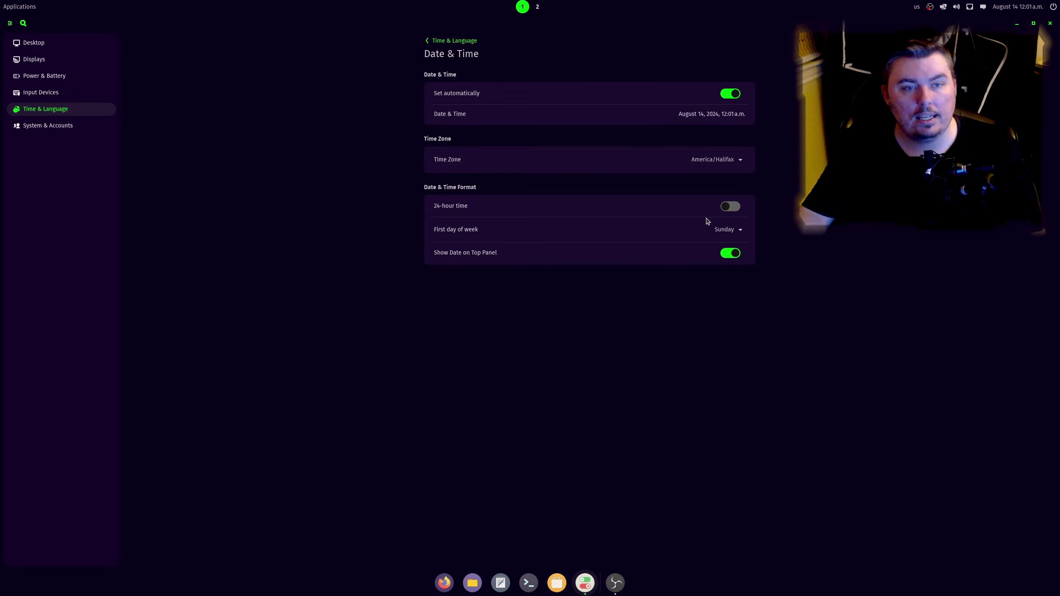
{"action": "left_click", "coordinate": [730, 208]}
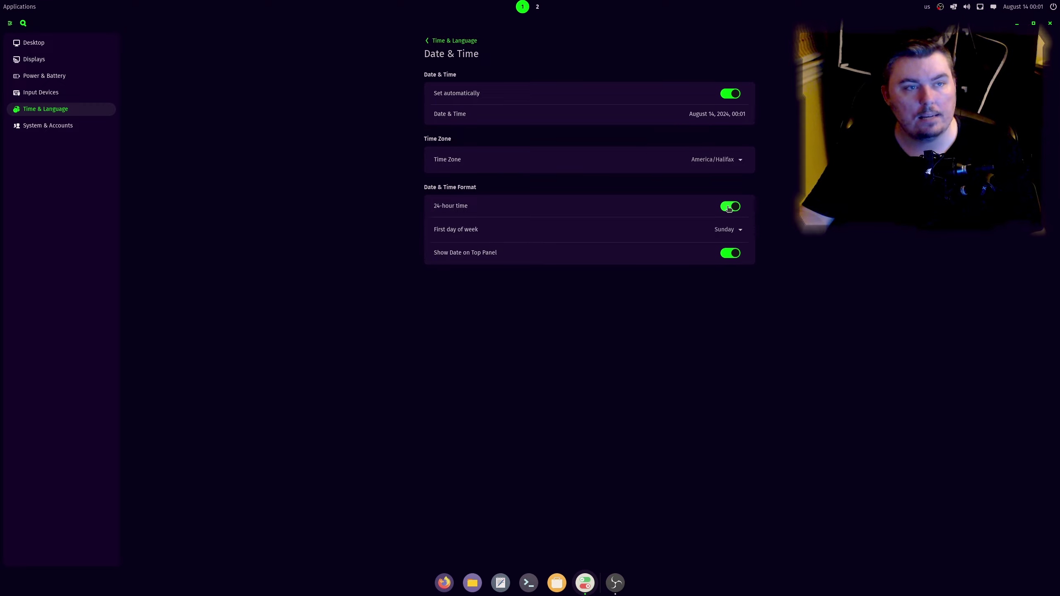
{"action": "left_click", "coordinate": [730, 208]}
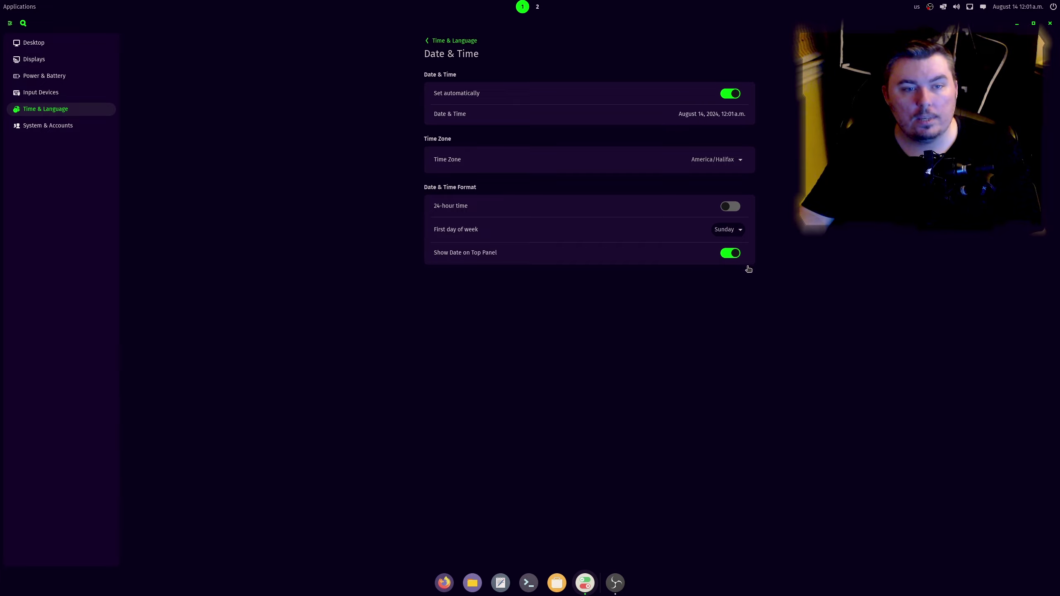
Make Monday the first day of the week, then browse Region & Language
{"action": "left_click", "coordinate": [729, 235]}
{"action": "left_click", "coordinate": [729, 235]}
{"action": "left_click", "coordinate": [728, 235]}
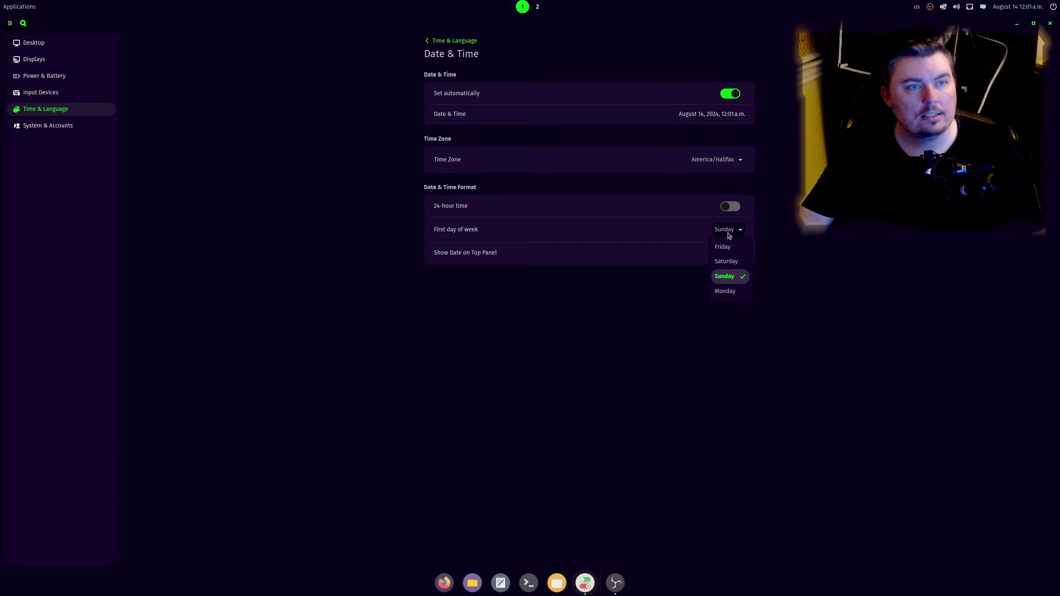
{"action": "left_click", "coordinate": [728, 237]}
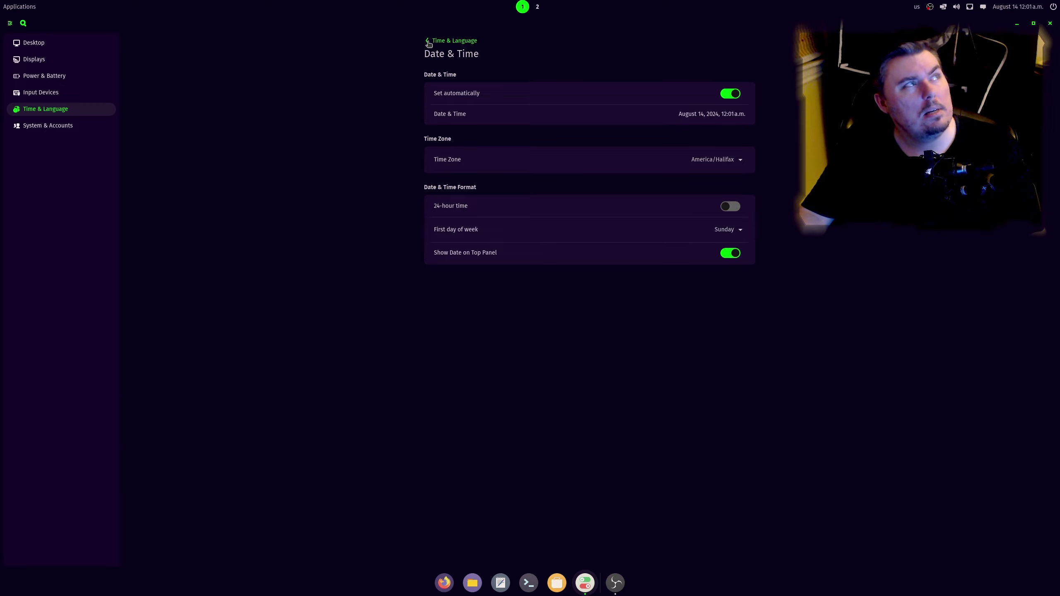
{"action": "left_click", "coordinate": [728, 229]}
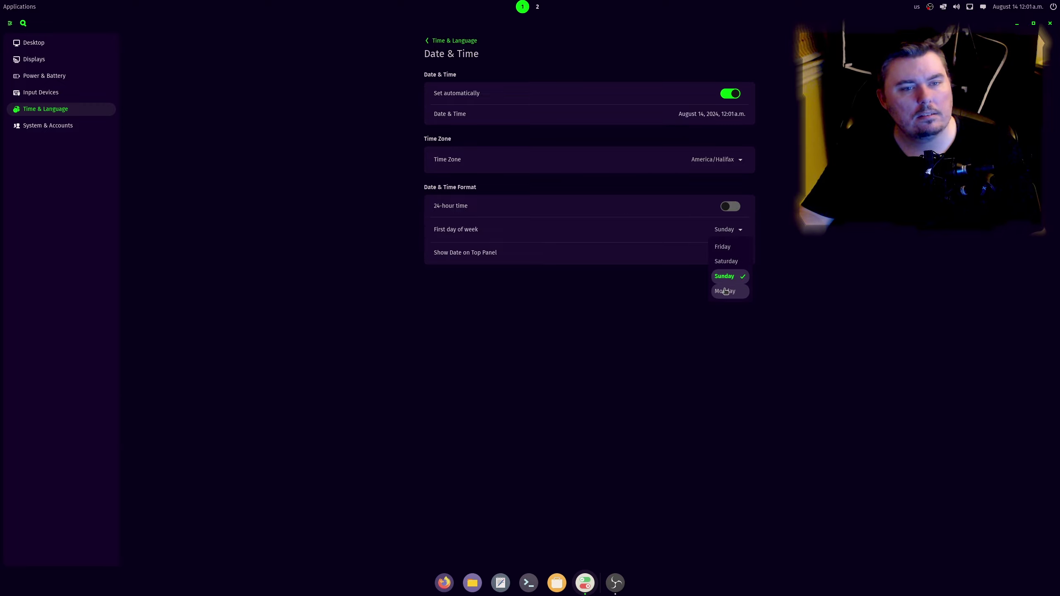
{"action": "left_click", "coordinate": [729, 292]}
{"action": "left_click", "coordinate": [426, 42]}
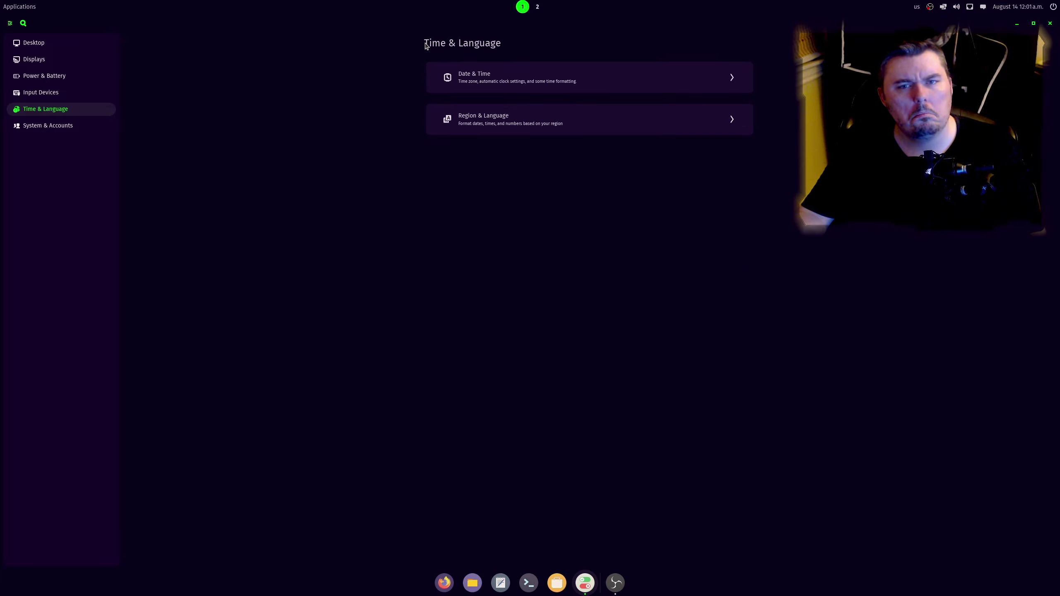
{"action": "left_click", "coordinate": [502, 119]}
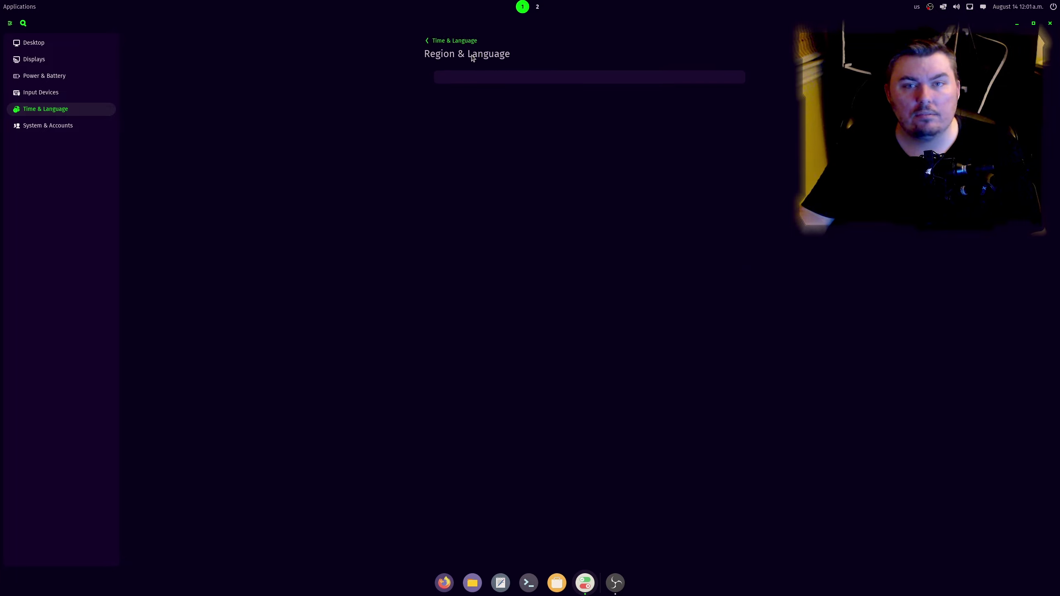
Check the Users page, then read the hardware details on About and return to System & Accounts
{"action": "left_click", "coordinate": [57, 129]}
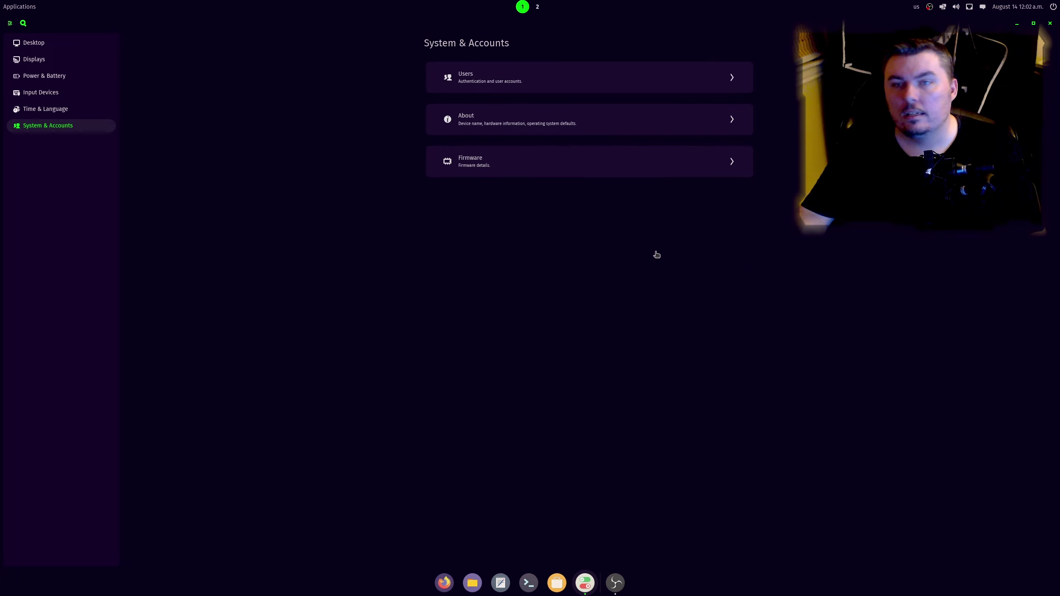
{"action": "left_click", "coordinate": [547, 86]}
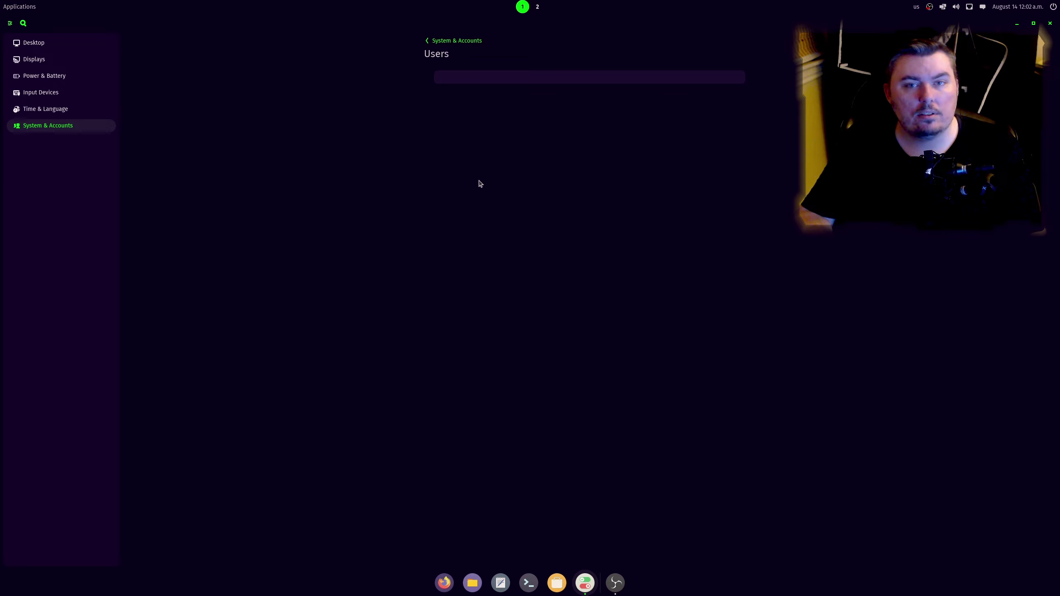
{"action": "left_click", "coordinate": [437, 42]}
{"action": "left_click", "coordinate": [459, 118]}
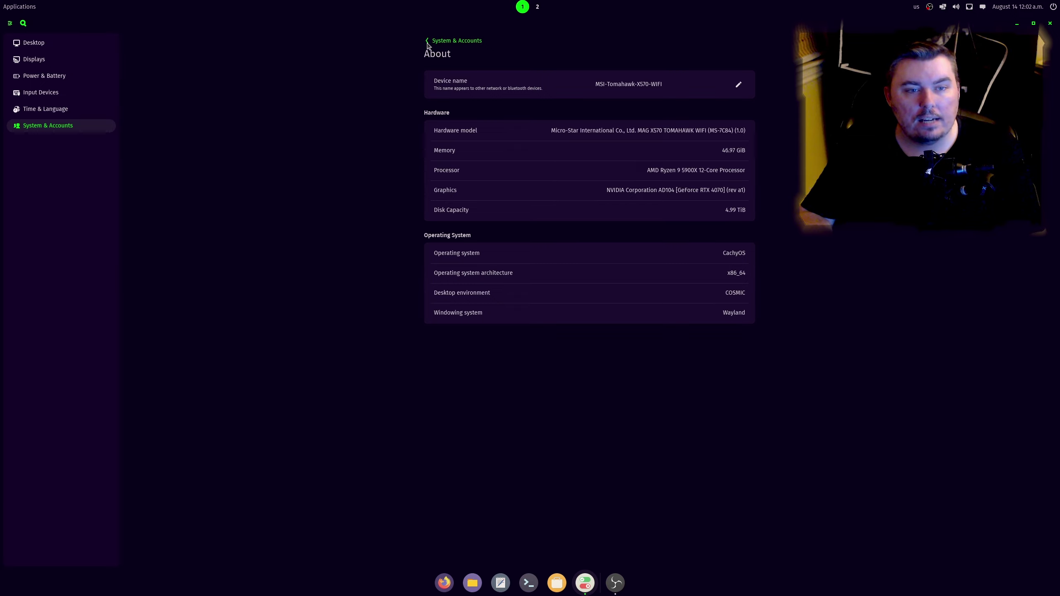
{"action": "left_click", "coordinate": [427, 42]}
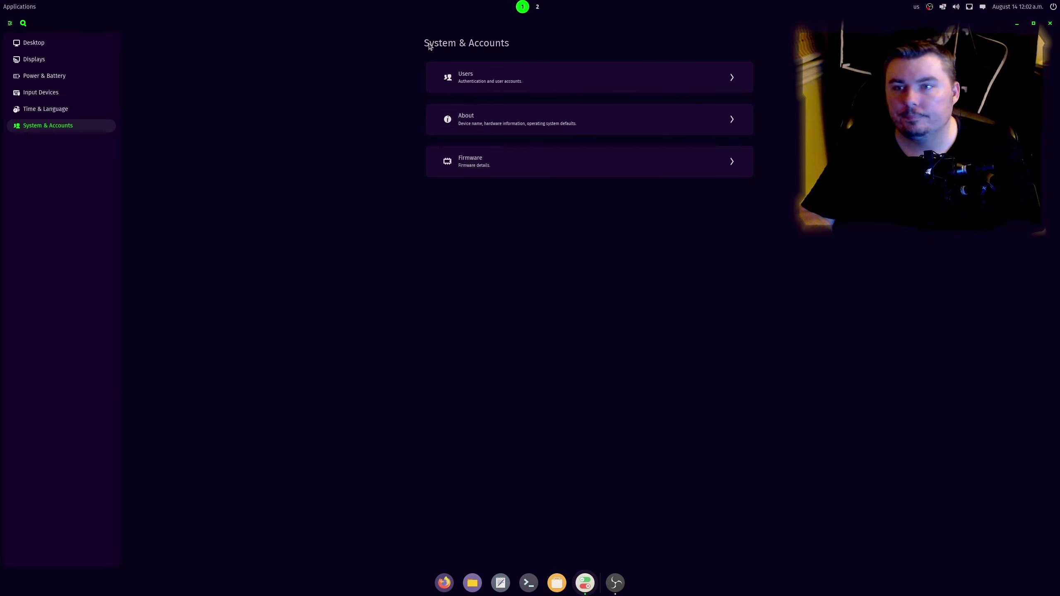
{"action": "left_click", "coordinate": [1050, 23]}
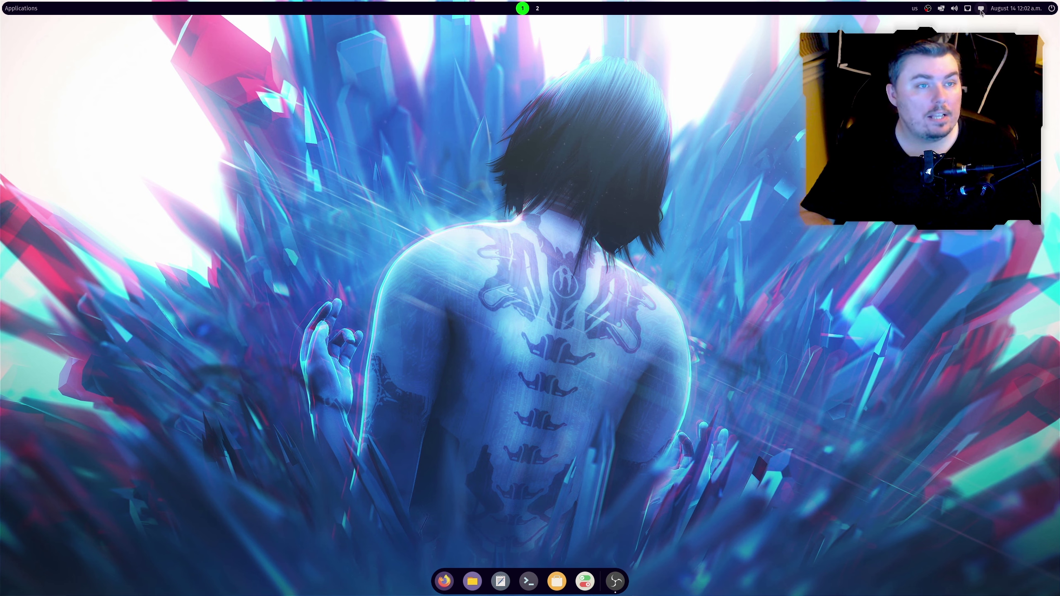
{"action": "left_click", "coordinate": [968, 9]}
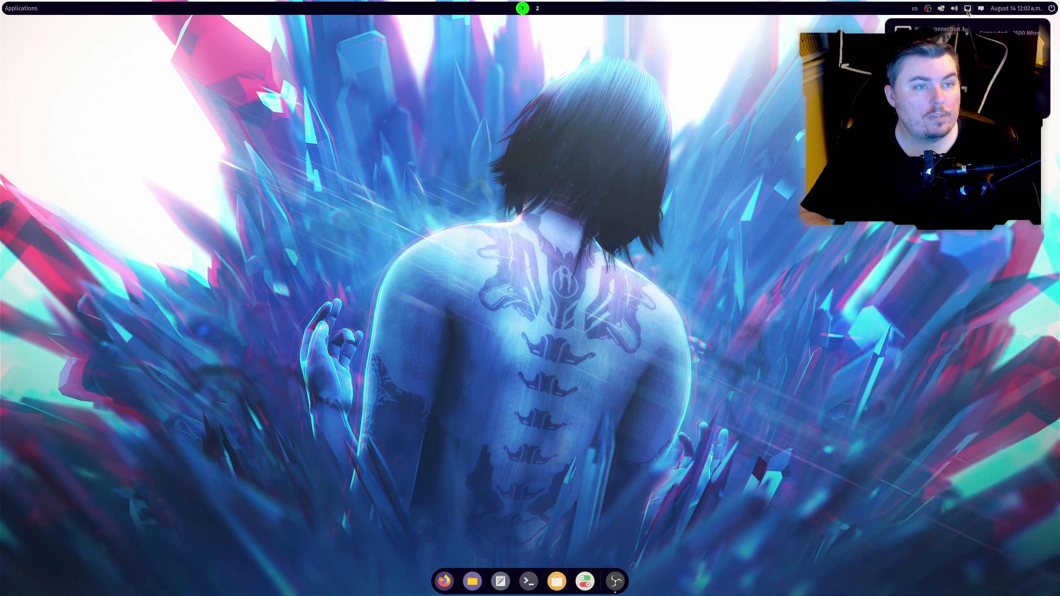
{"action": "left_click", "coordinate": [979, 8]}
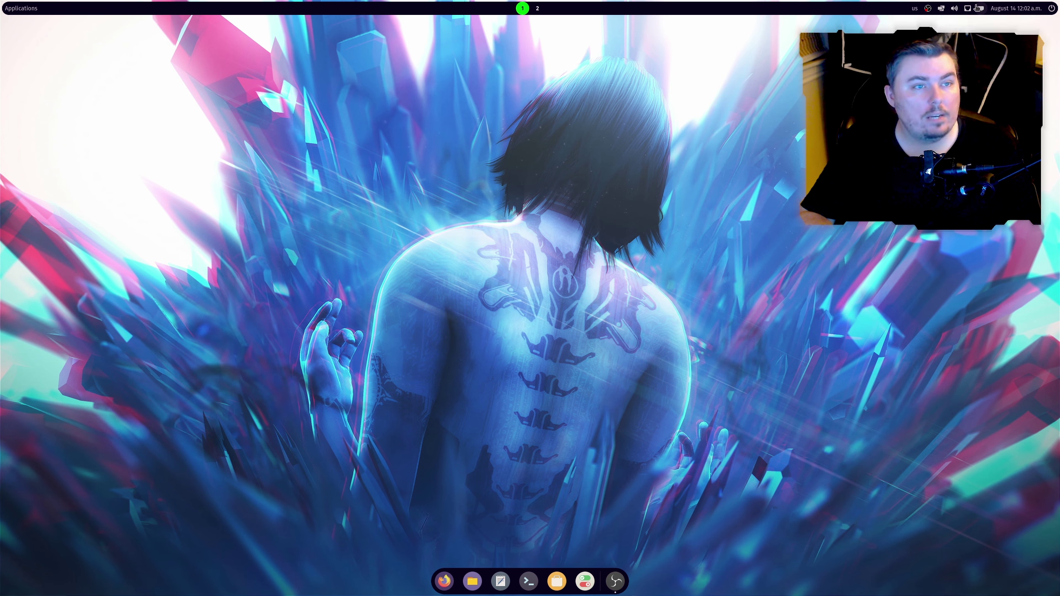
{"action": "left_click", "coordinate": [967, 9]}
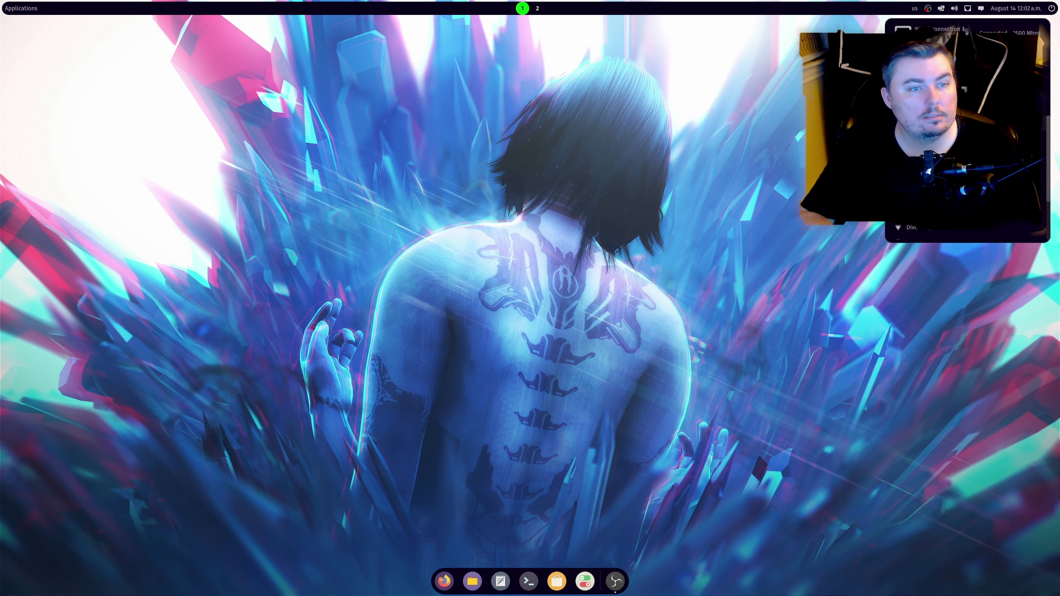
{"action": "left_click", "coordinate": [941, 8]}
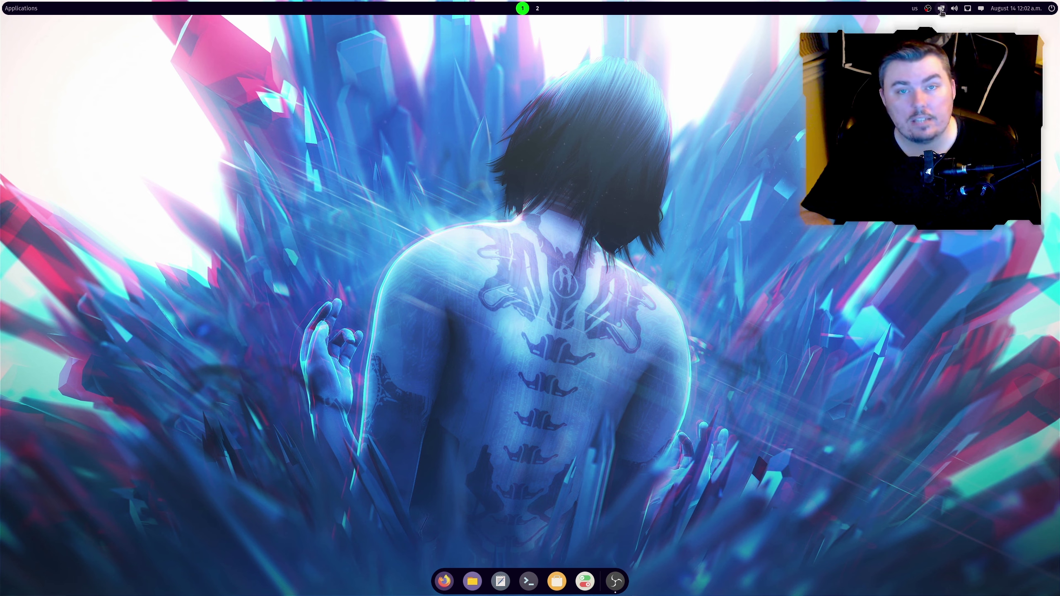
{"action": "left_click", "coordinate": [942, 9]}
{"action": "left_click", "coordinate": [929, 11]}
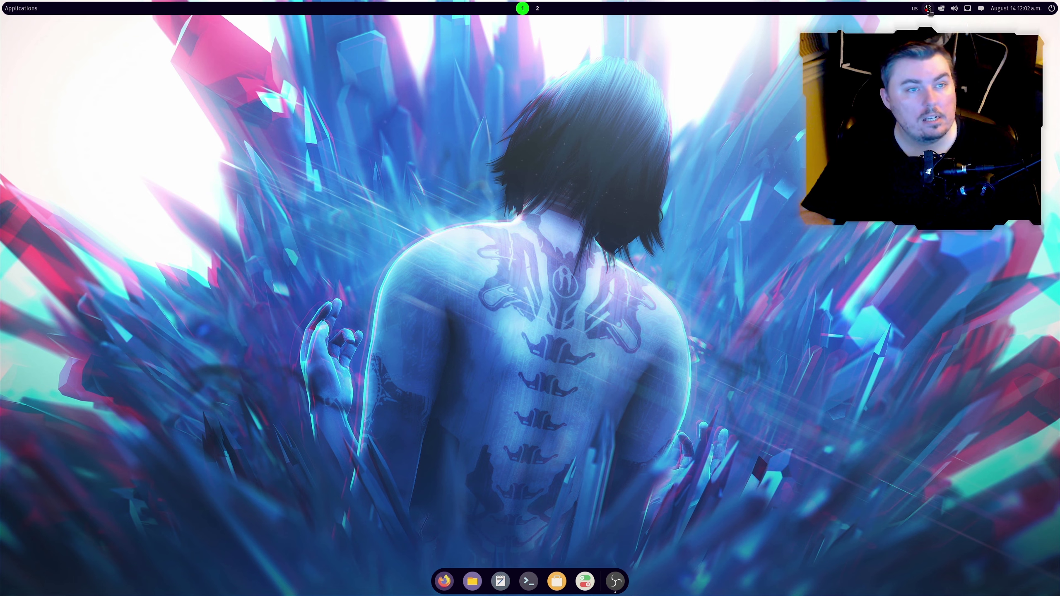
{"action": "left_click", "coordinate": [914, 10]}
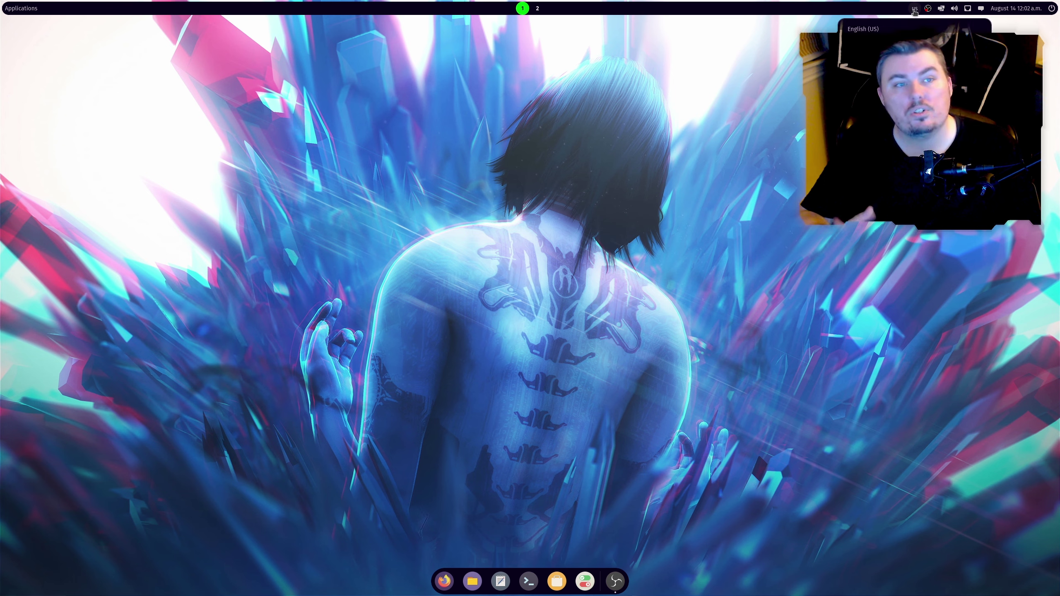
{"action": "left_click", "coordinate": [915, 11]}
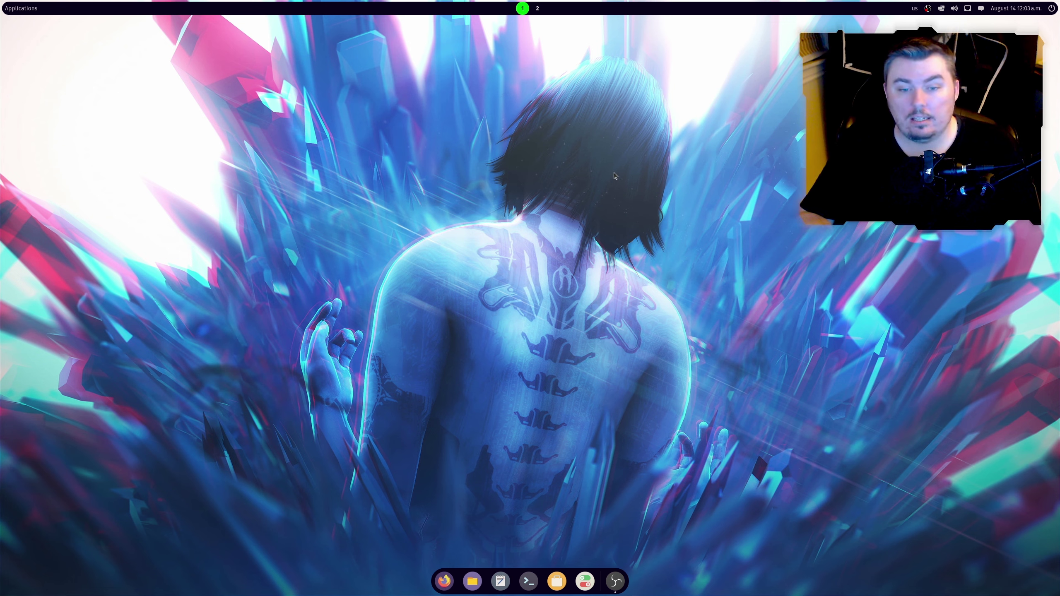
Open two Files windows and a terminal, placing the terminal over the Files windows
{"action": "left_click", "coordinate": [472, 581]}
{"action": "right_click", "coordinate": [472, 581]}
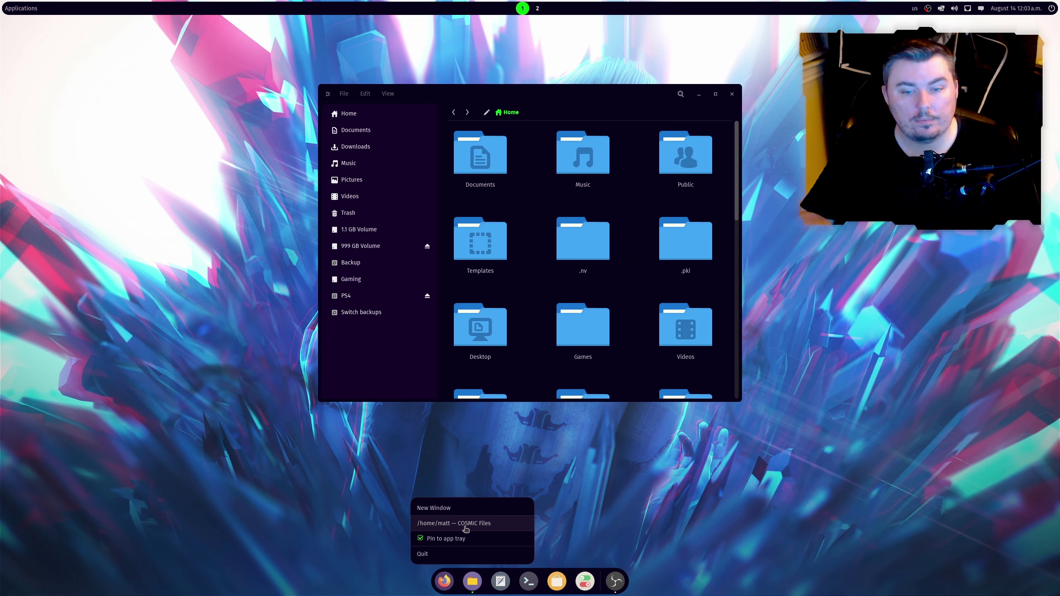
{"action": "left_click", "coordinate": [467, 508]}
{"action": "left_click", "coordinate": [528, 581]}
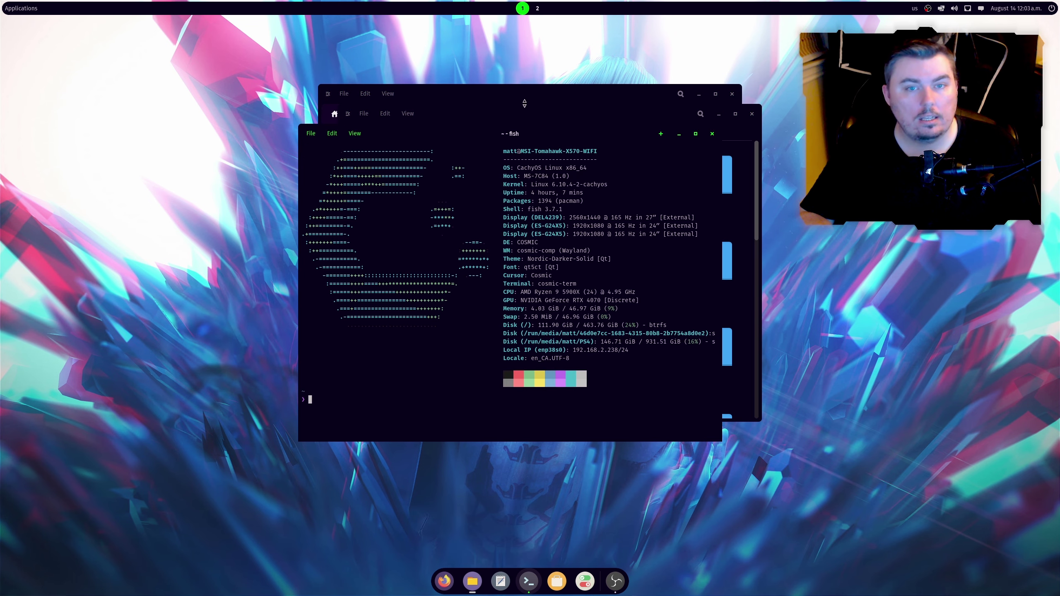
{"action": "left_click_drag", "start_coordinate": [521, 133], "coordinate": [608, 148]}
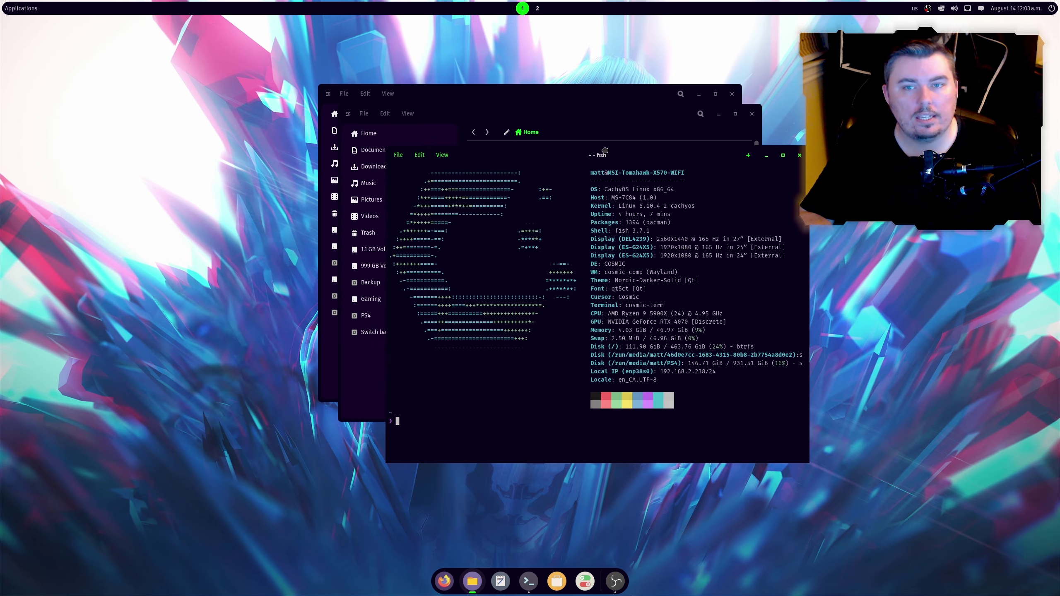
Turn on auto-tiling and stack the two Files windows and the terminal together
{"action": "left_click", "coordinate": [941, 8]}
{"action": "left_click", "coordinate": [1003, 29]}
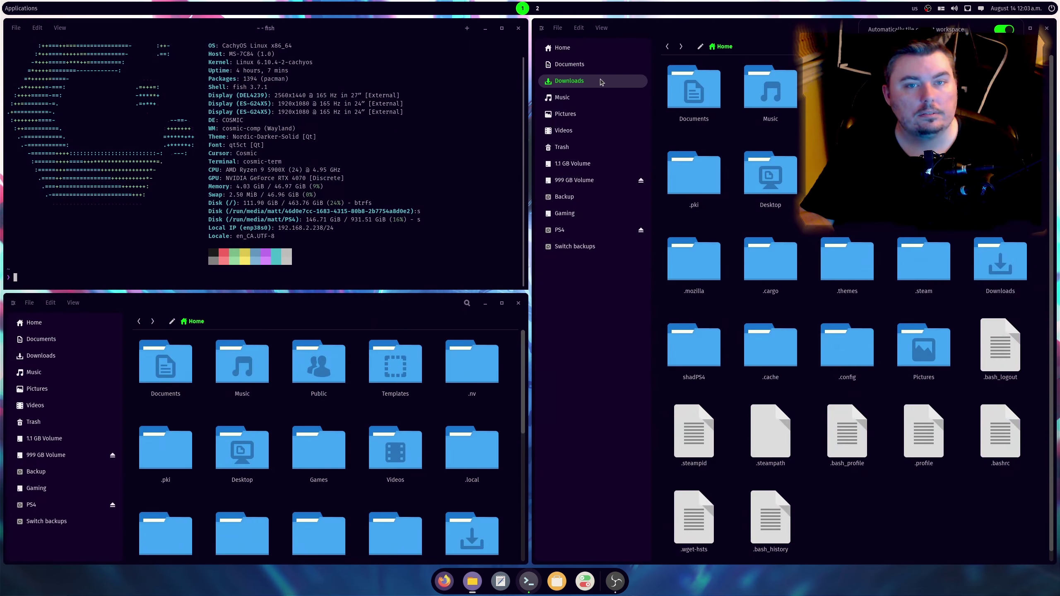
{"action": "left_click_drag", "start_coordinate": [705, 28], "coordinate": [583, 448]}
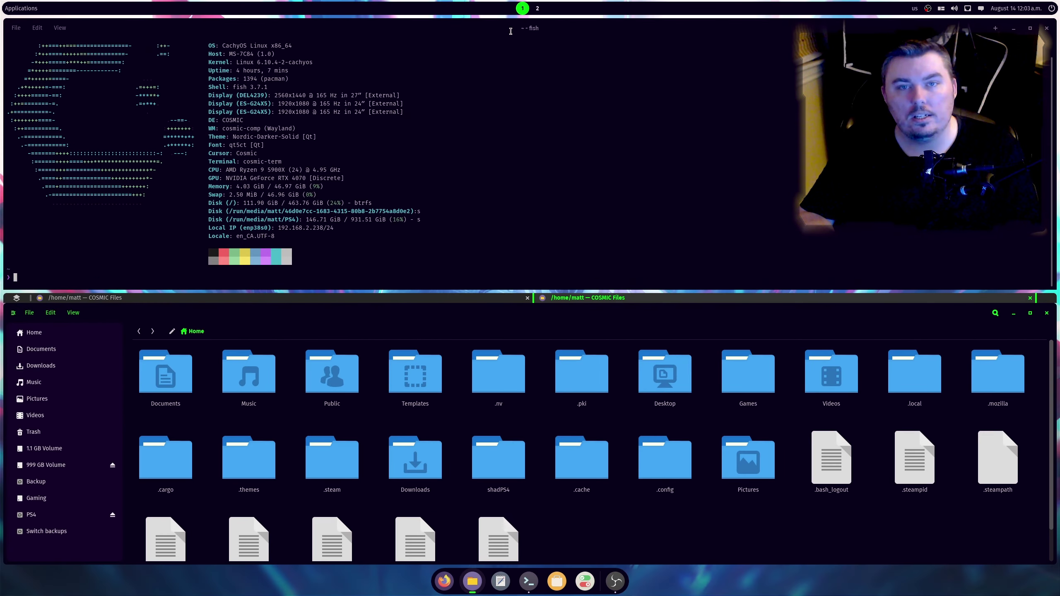
{"action": "left_click", "coordinate": [511, 31]}
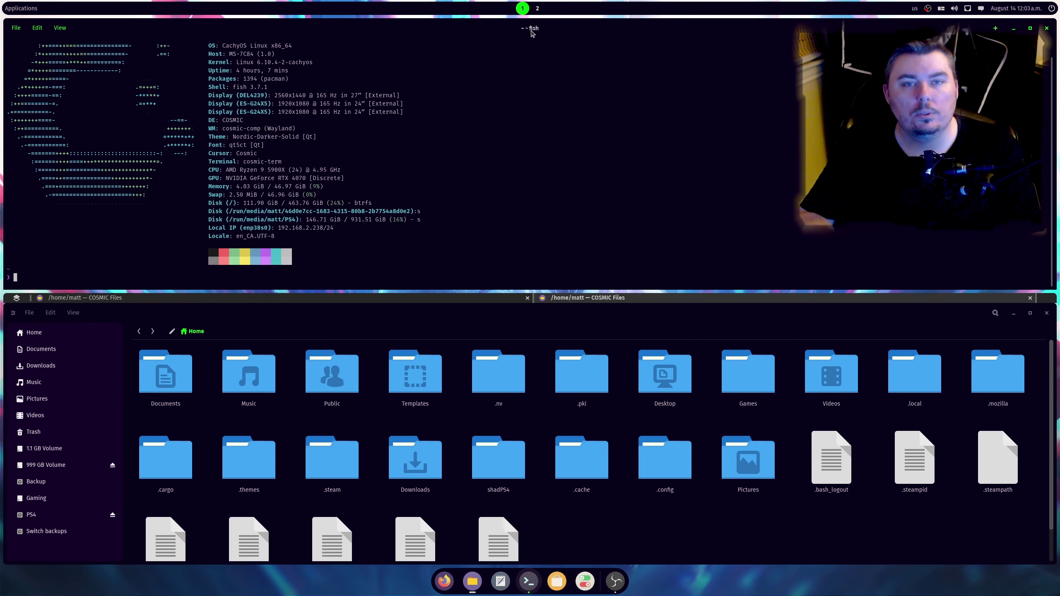
{"action": "left_click_drag", "start_coordinate": [532, 34], "coordinate": [546, 331]}
Maximize the window stack with Super+M and cycle through its Files and terminal tabs
{"action": "key", "text": "super+m"}
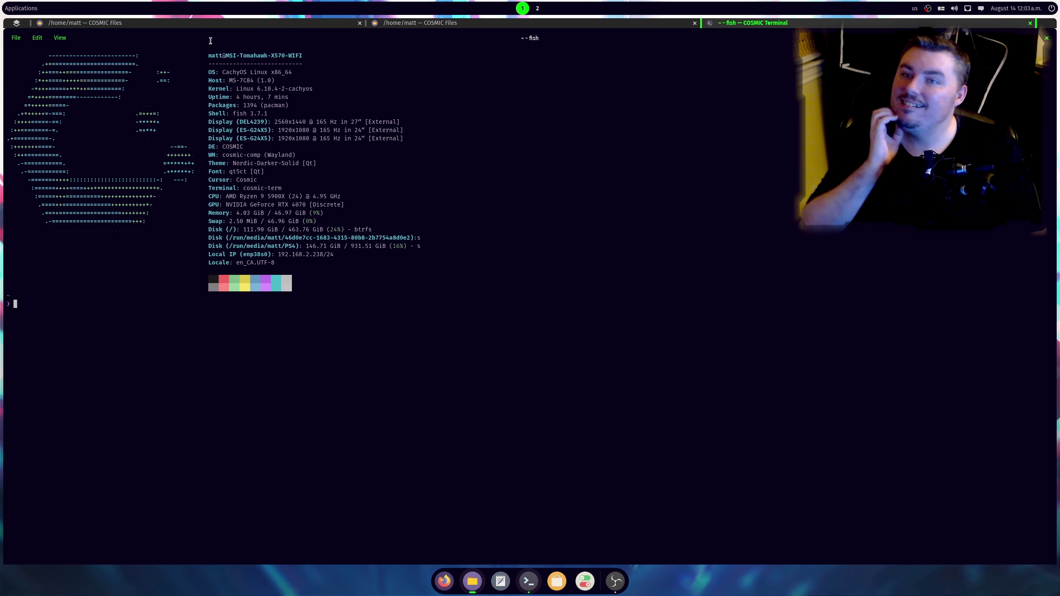
{"action": "left_click", "coordinate": [688, 27]}
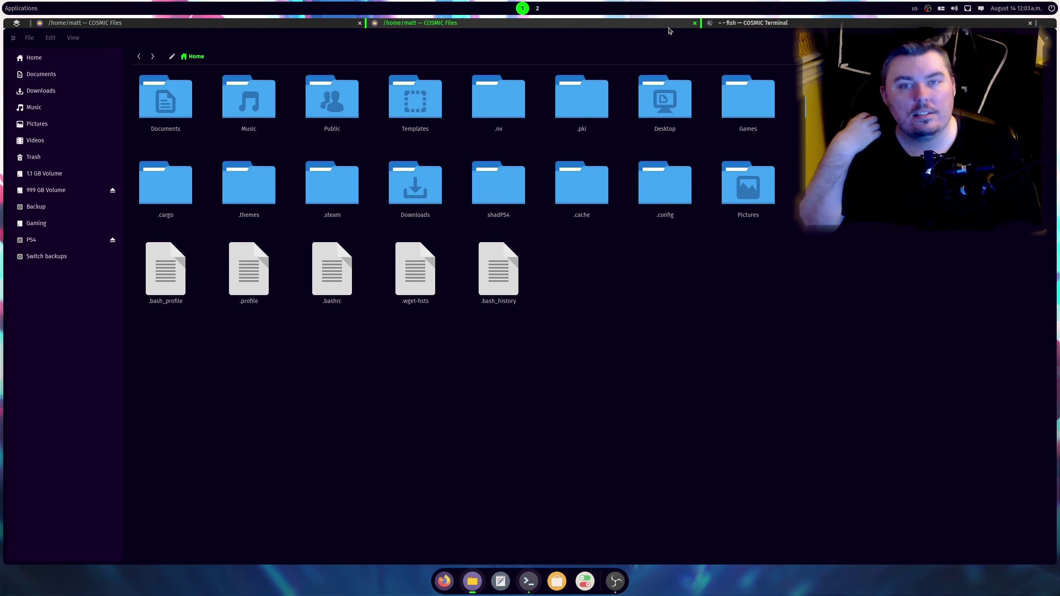
{"action": "left_click", "coordinate": [741, 25]}
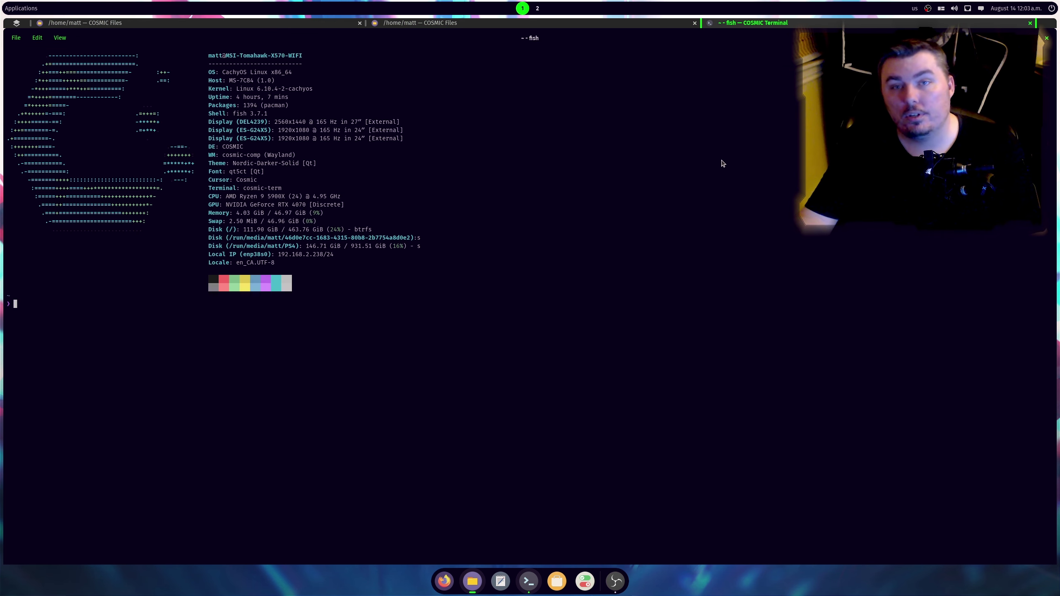
{"action": "left_click", "coordinate": [288, 24]}
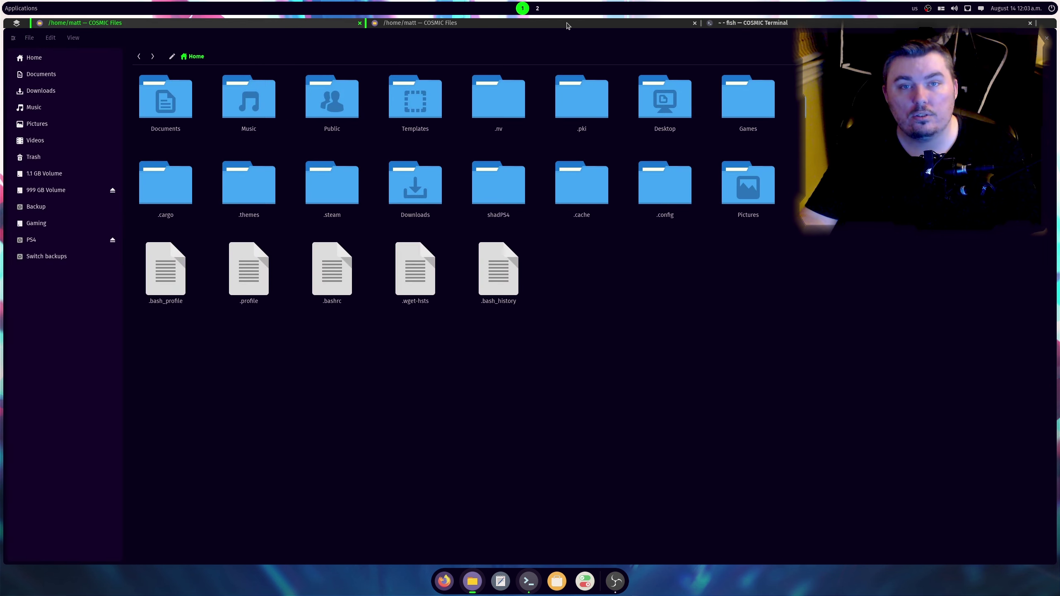
{"action": "left_click", "coordinate": [756, 23]}
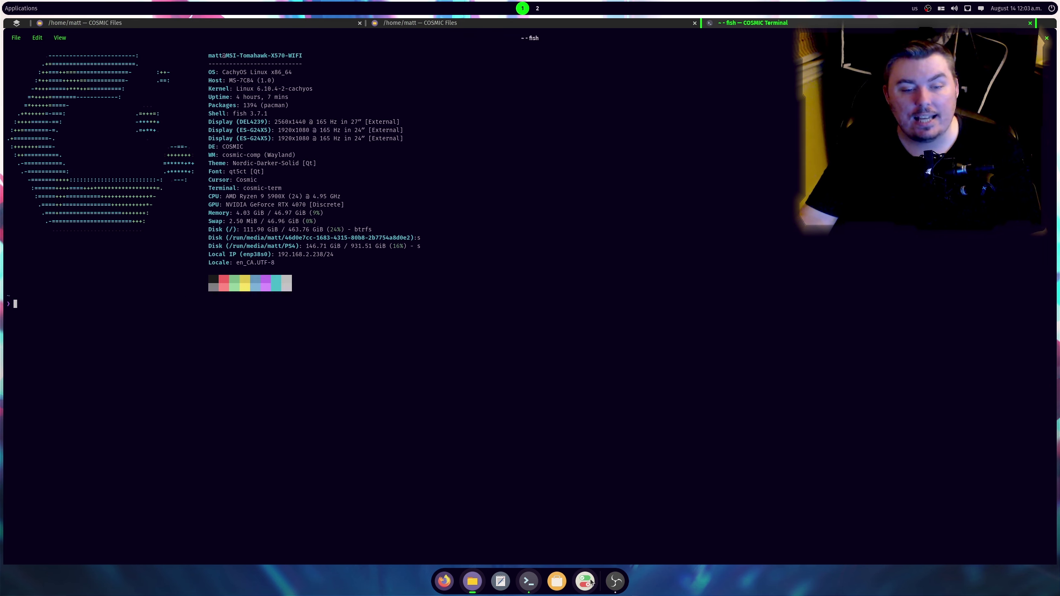
Add COSMIC Store and a new Text Editor document to the stack, then check all five tabs
{"action": "left_click", "coordinate": [557, 582]}
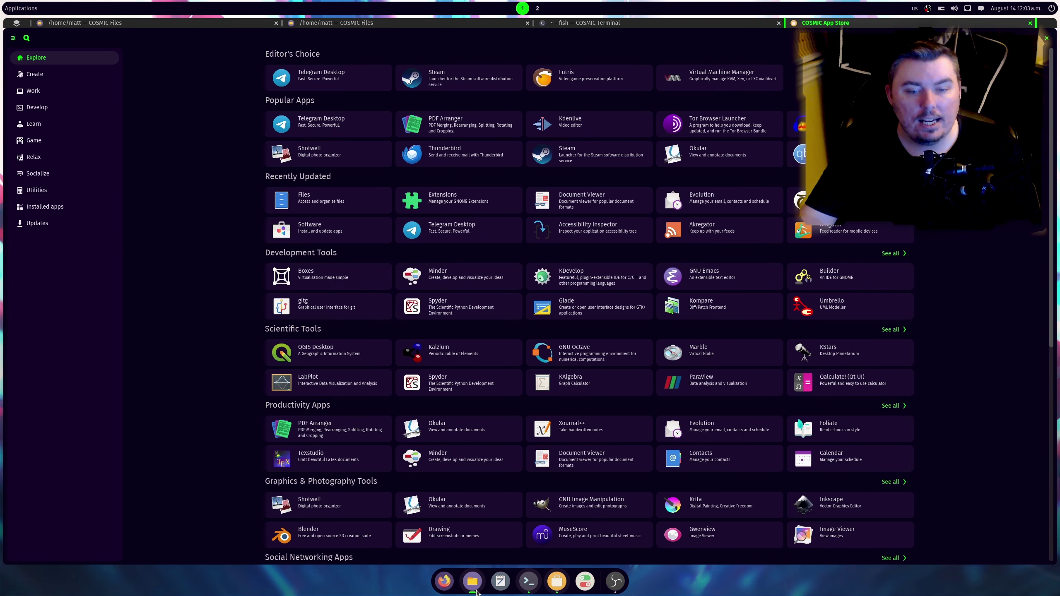
{"action": "left_click", "coordinate": [500, 582]}
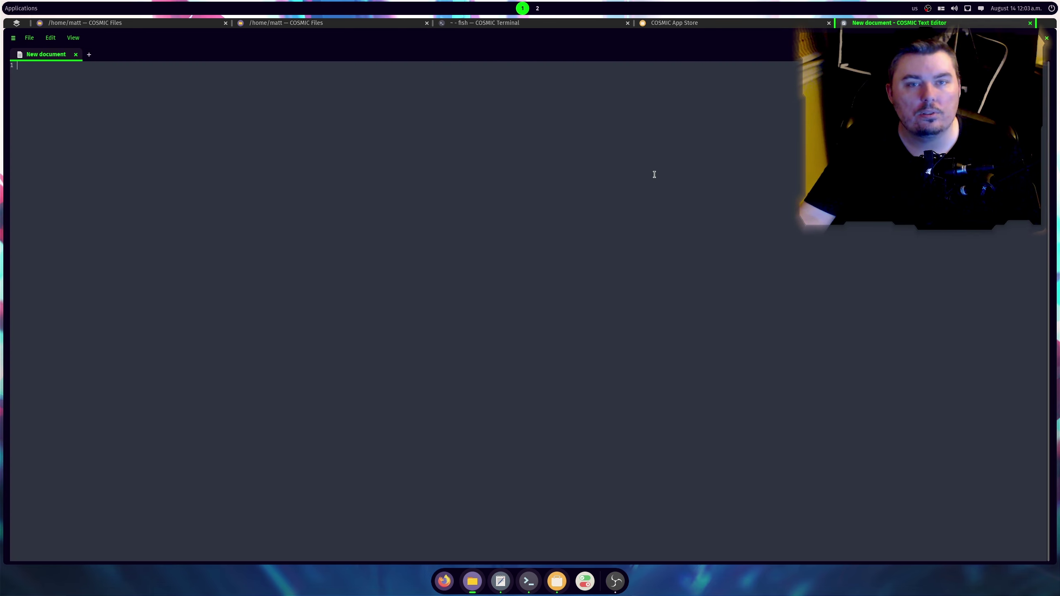
{"action": "left_click", "coordinate": [123, 25]}
{"action": "left_click", "coordinate": [309, 24]}
{"action": "left_click", "coordinate": [501, 25]}
{"action": "left_click", "coordinate": [787, 26]}
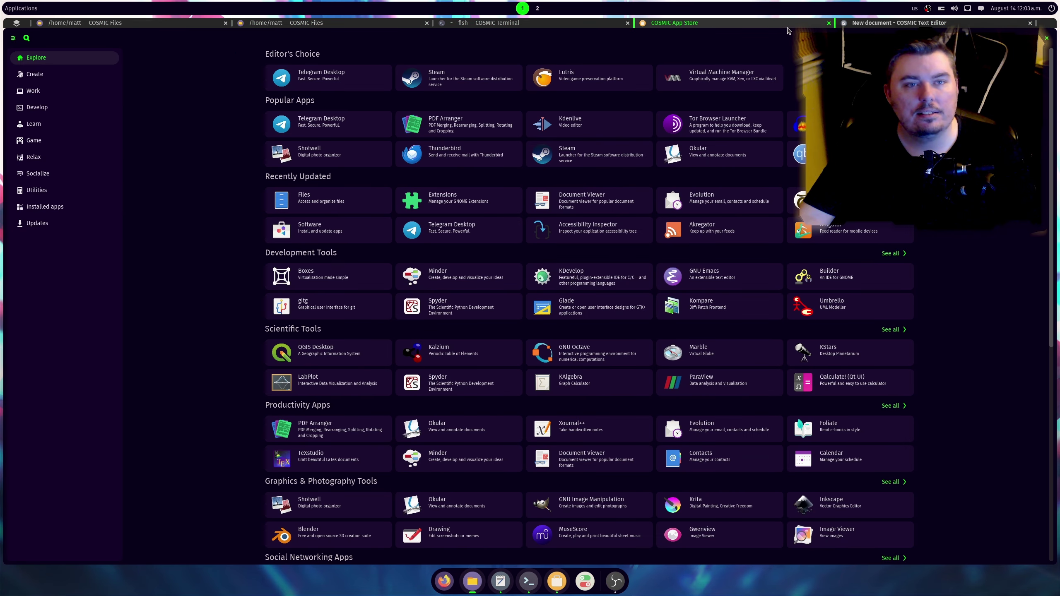
{"action": "left_click", "coordinate": [913, 24]}
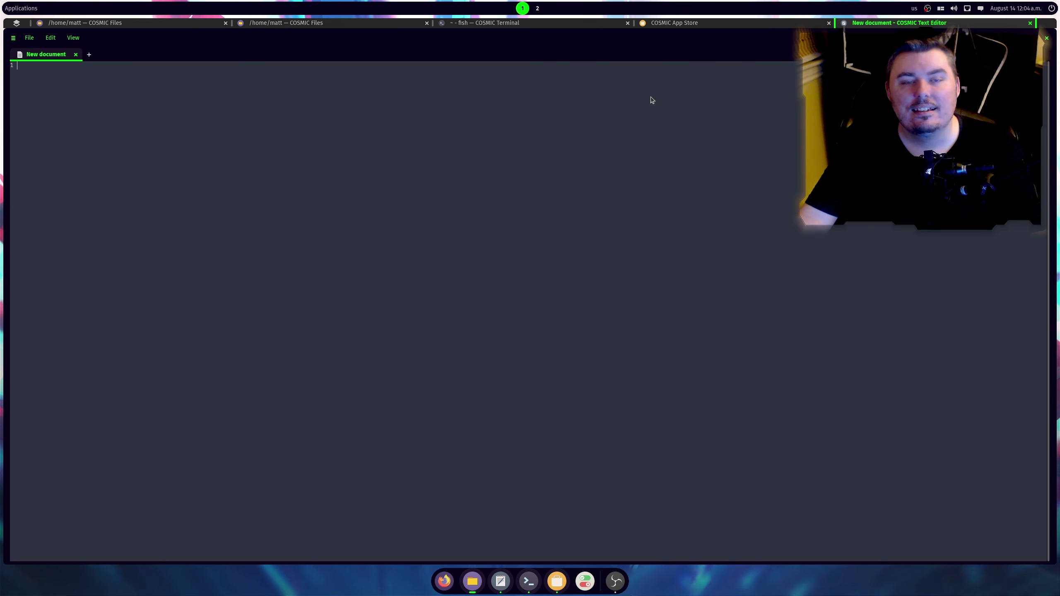